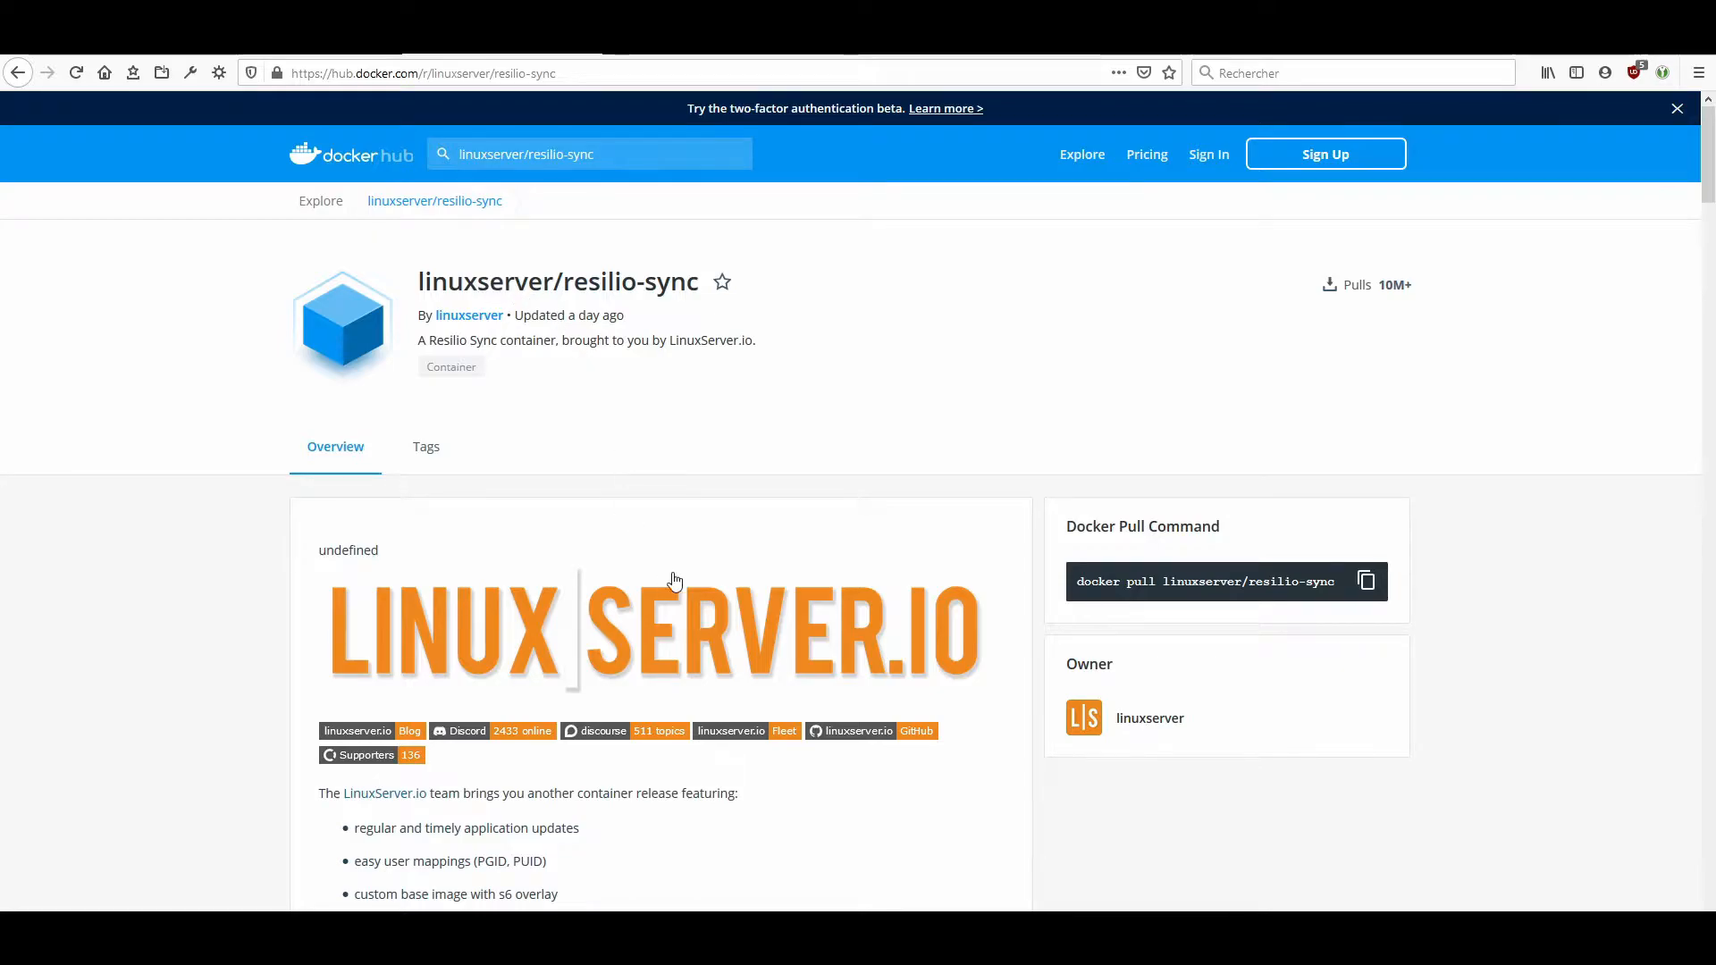
# Examine the linuxserver/resilio-sync image documentation, including its supported architectures and docker-compose usage example.
pyautogui.scroll(-10, 701, 595)
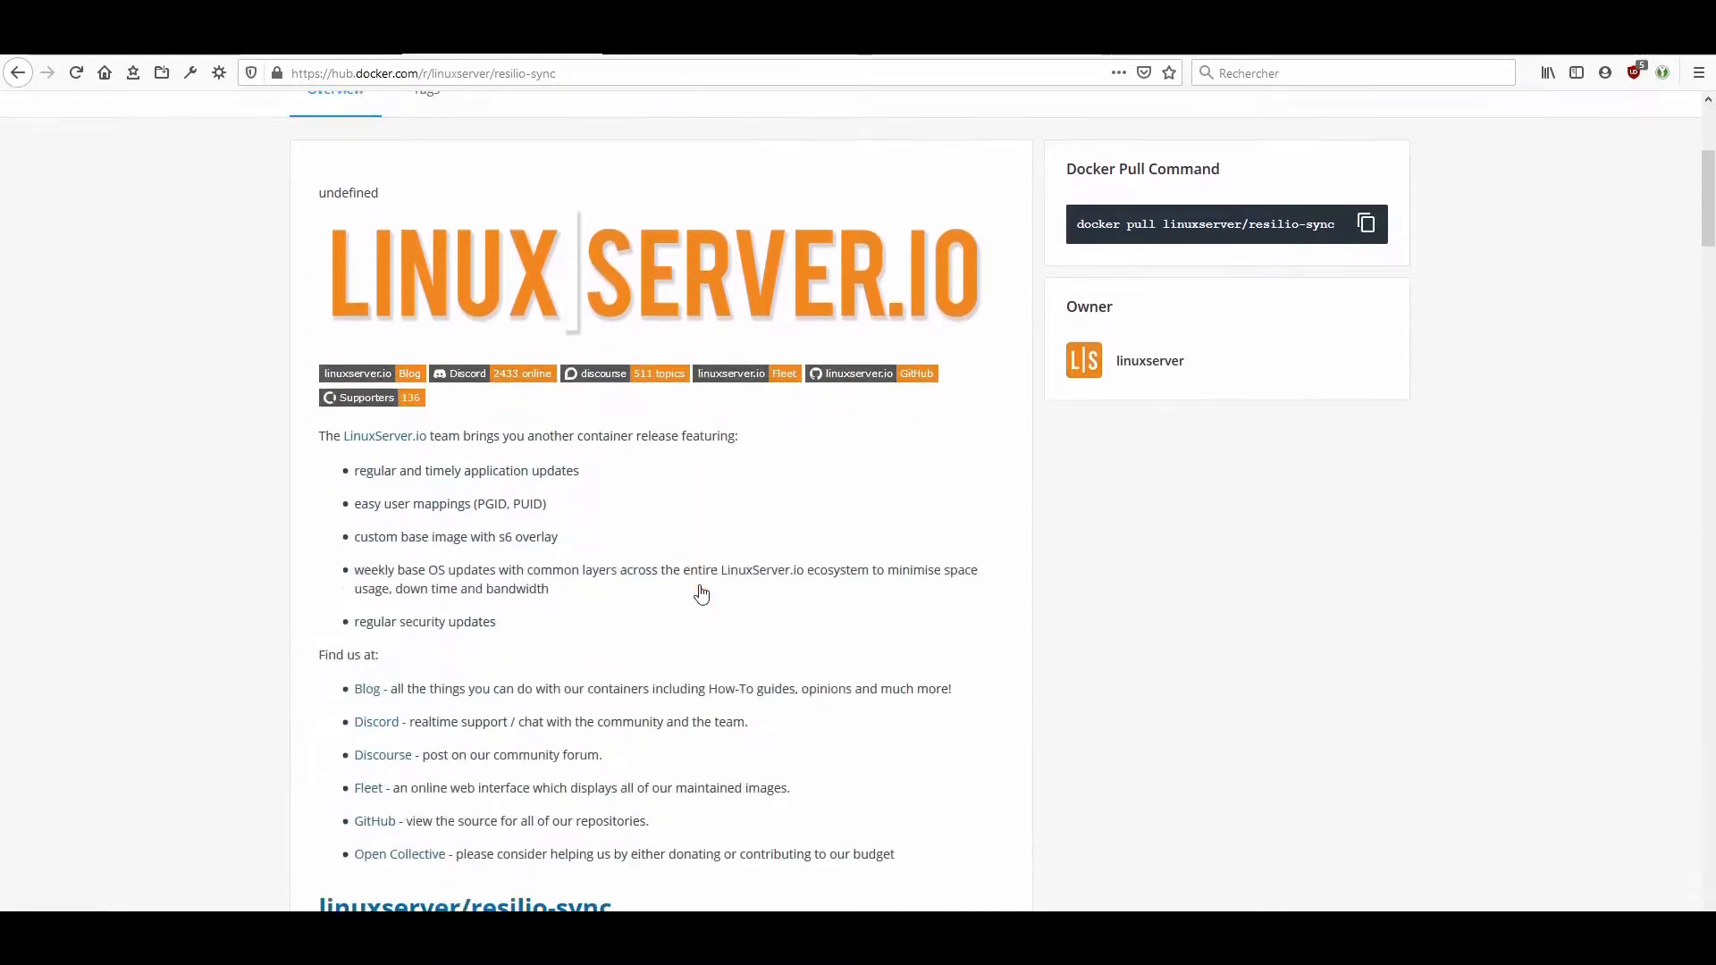
pyautogui.scroll(-2, 703, 590)
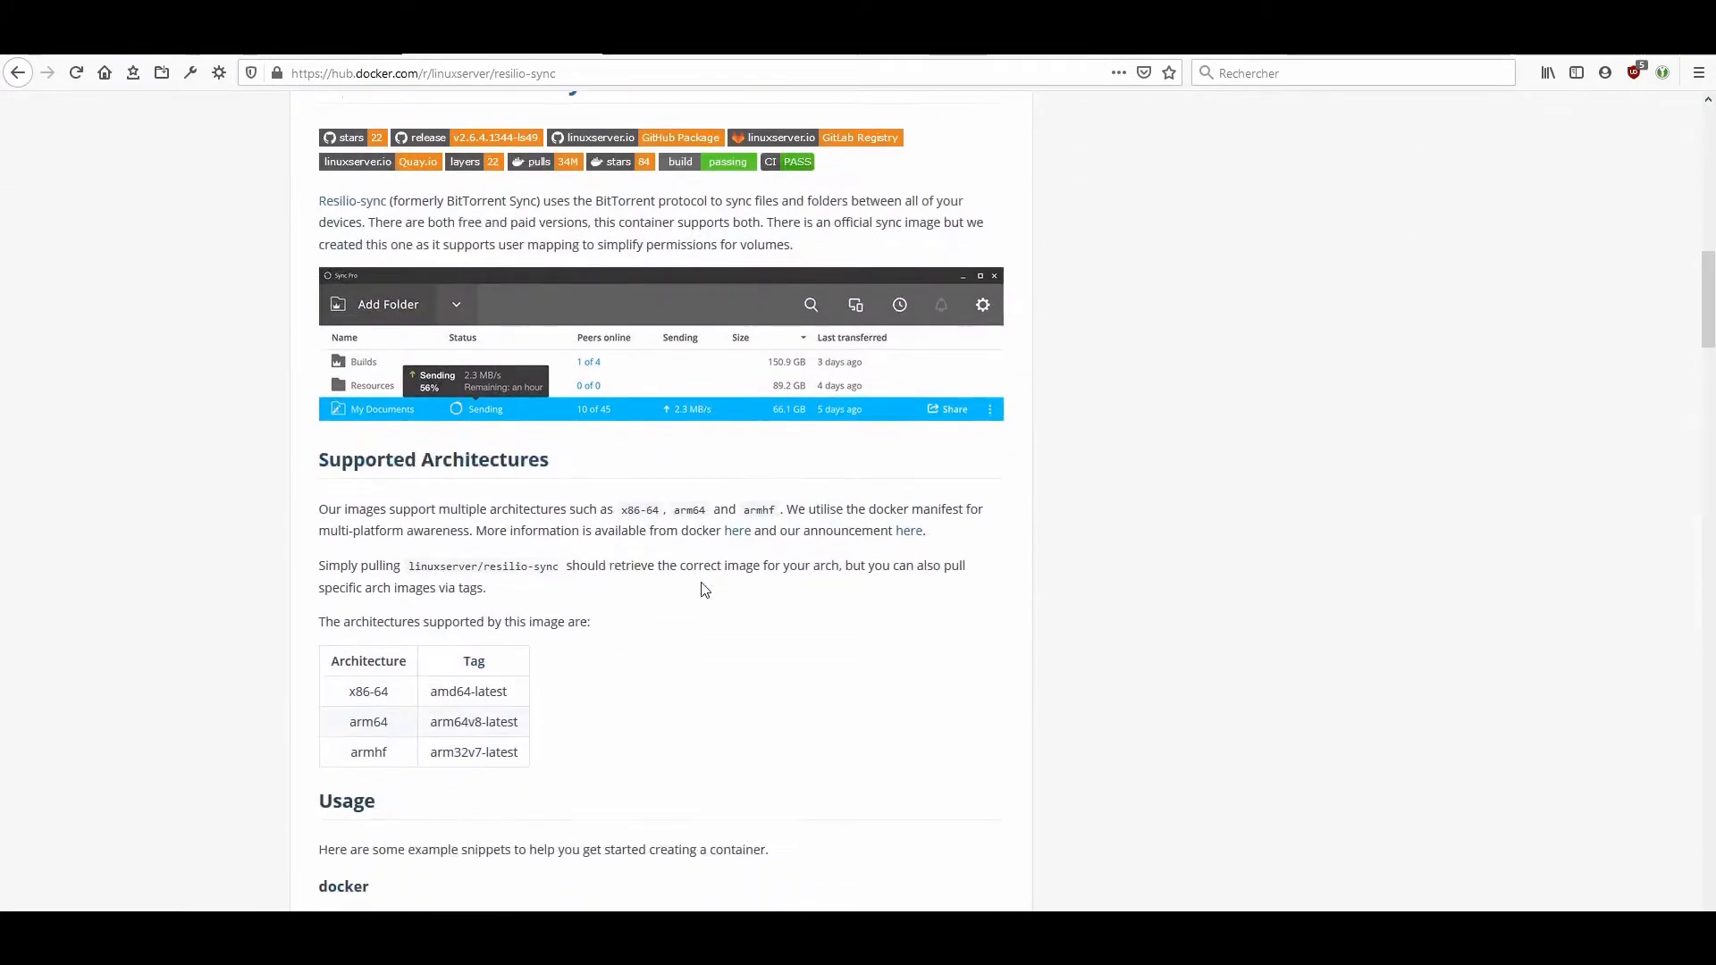
pyautogui.scroll(-5, 697, 572)
pyautogui.scroll(-5, 686, 559)
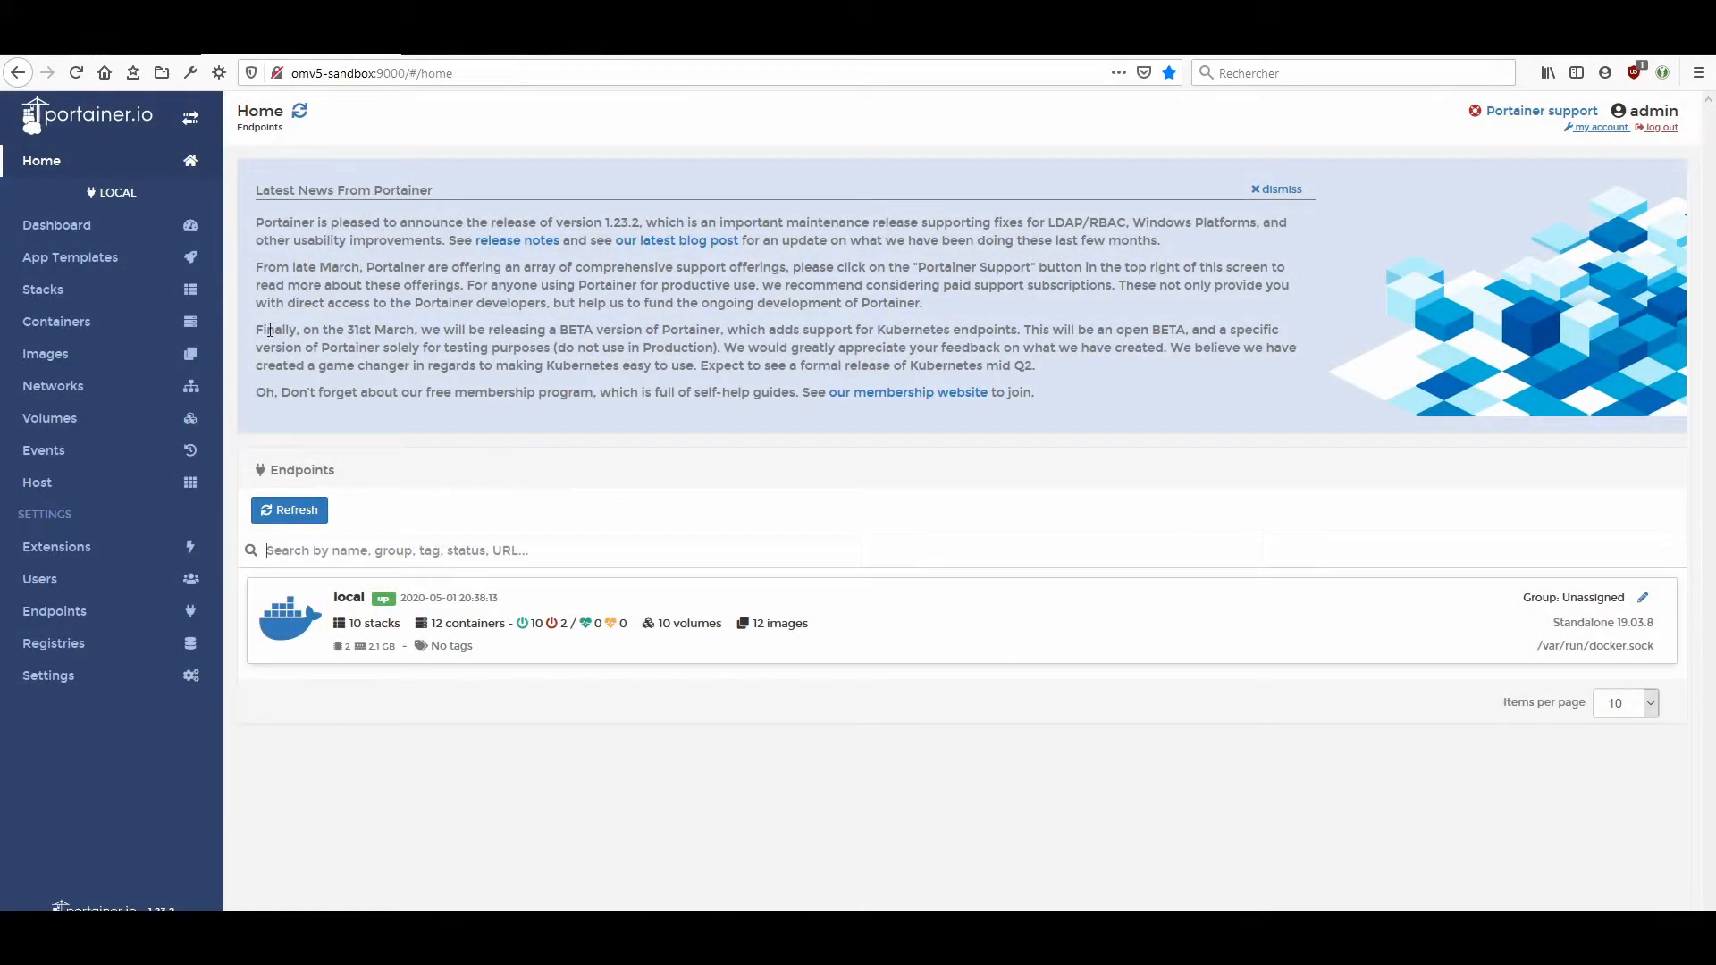
# Switch to Portainer, create a new stack on the local endpoint, and paste the resilio-sync docker-compose definition into the web editor.
pyautogui.click(301, 625)
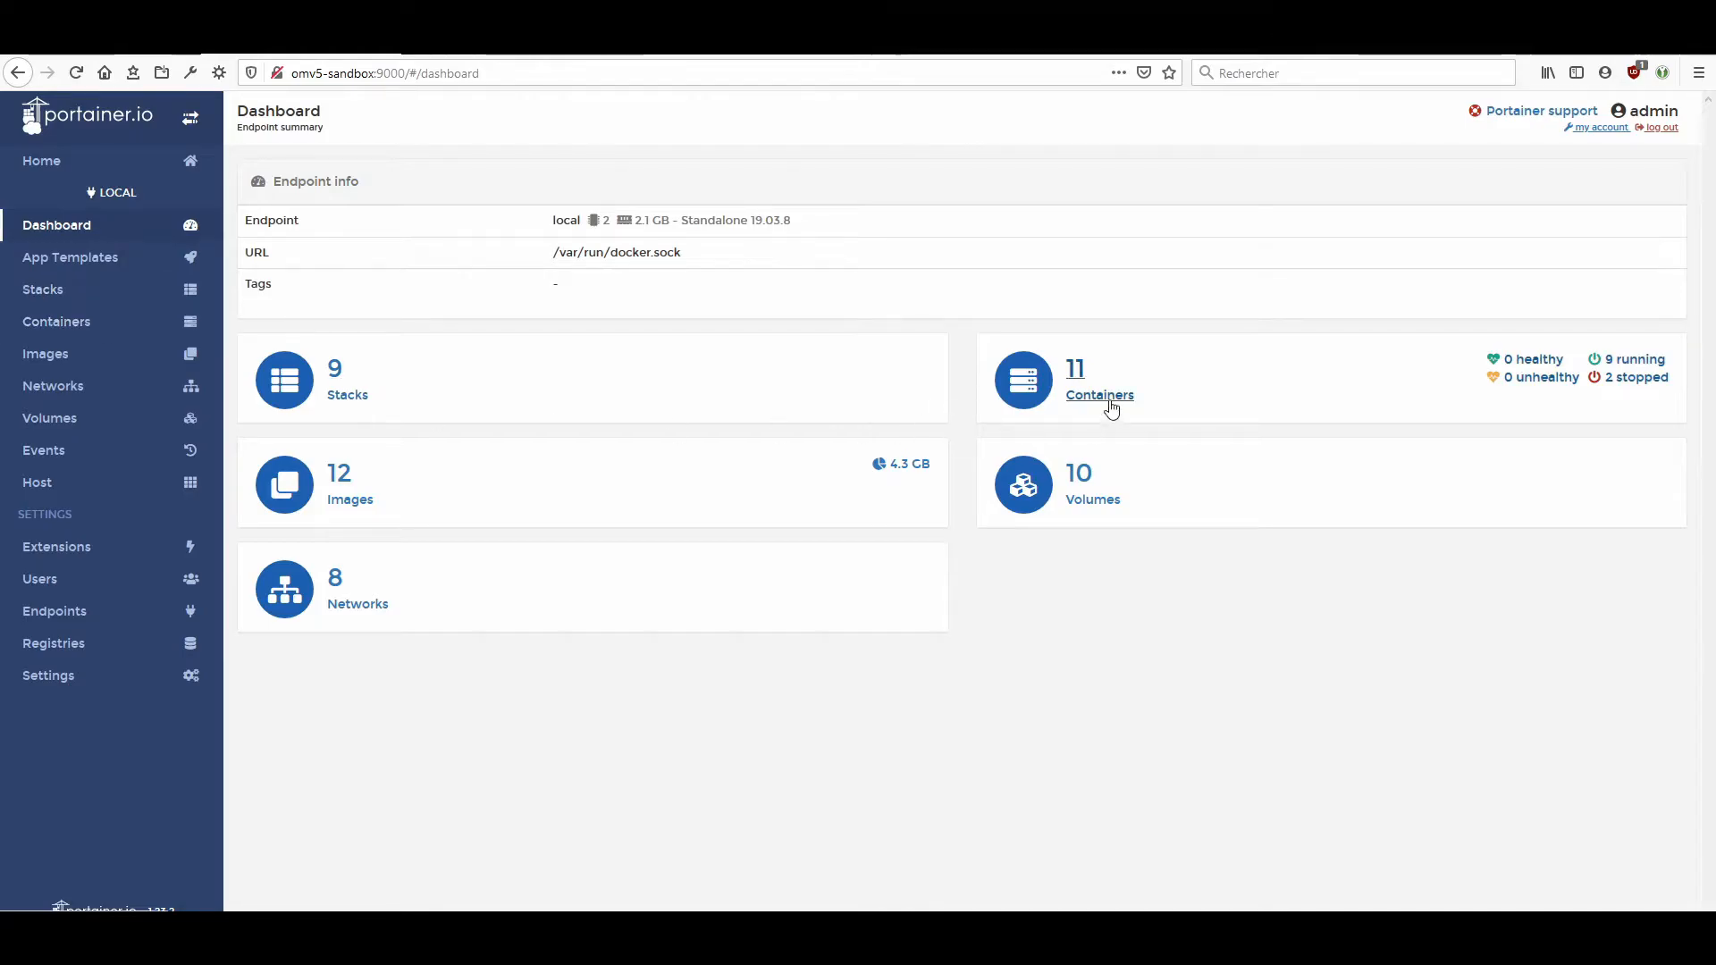
pyautogui.click(84, 287)
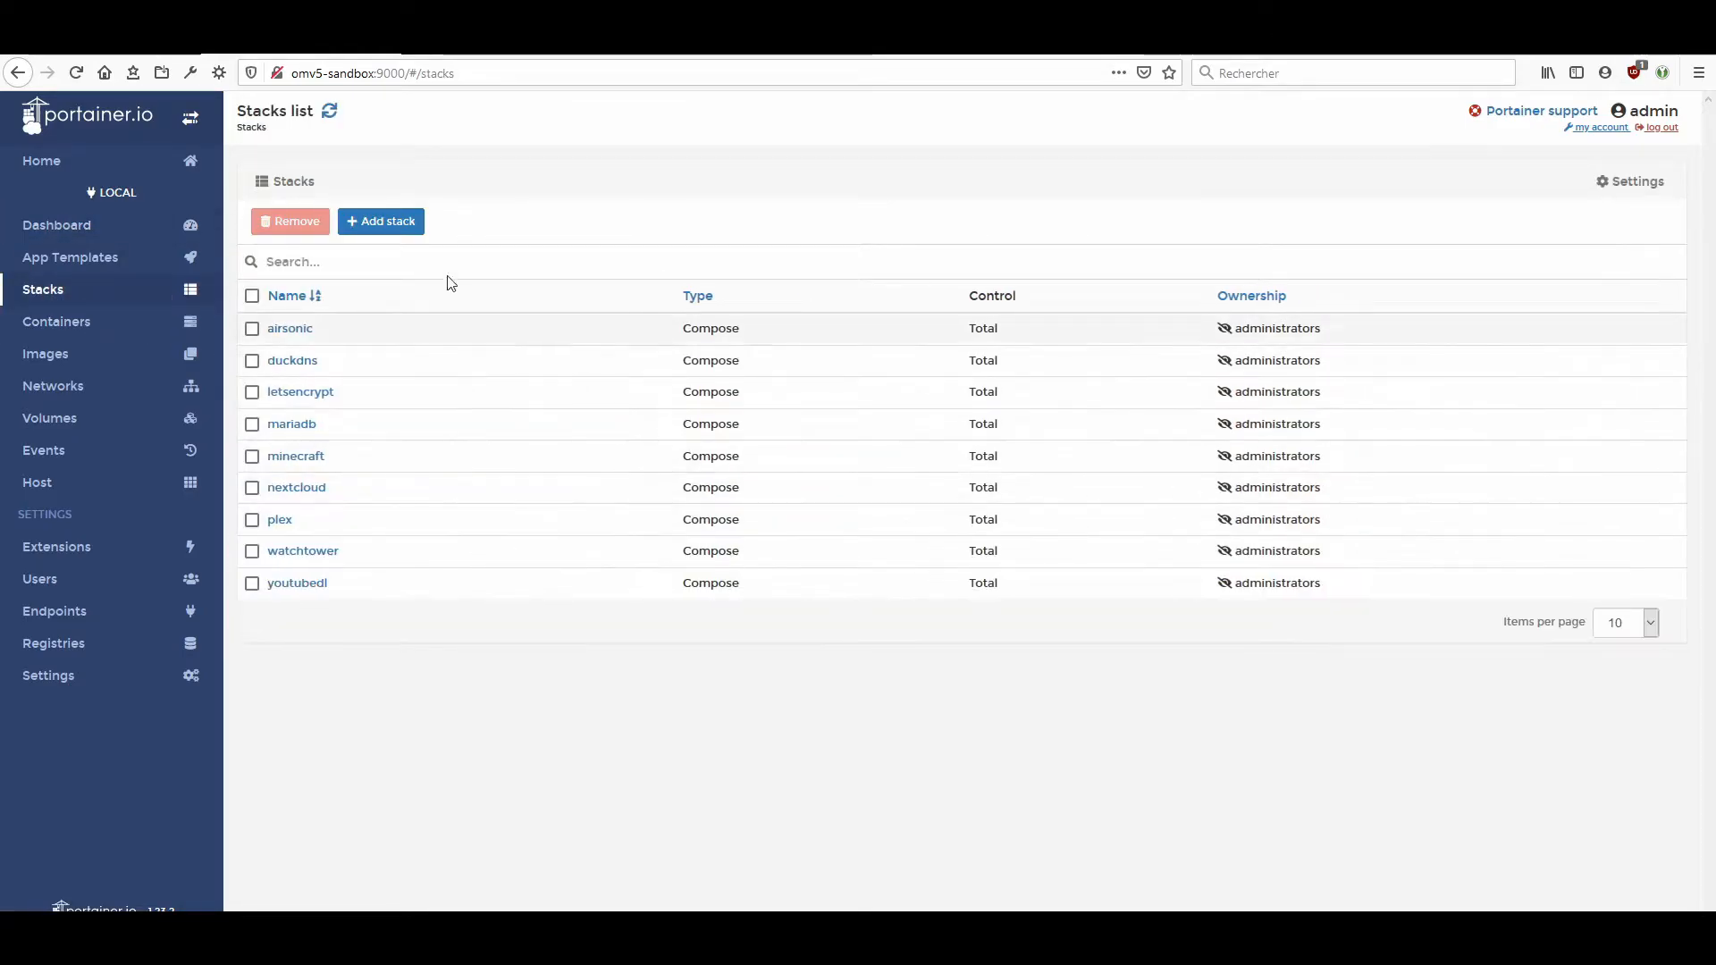
pyautogui.click(402, 225)
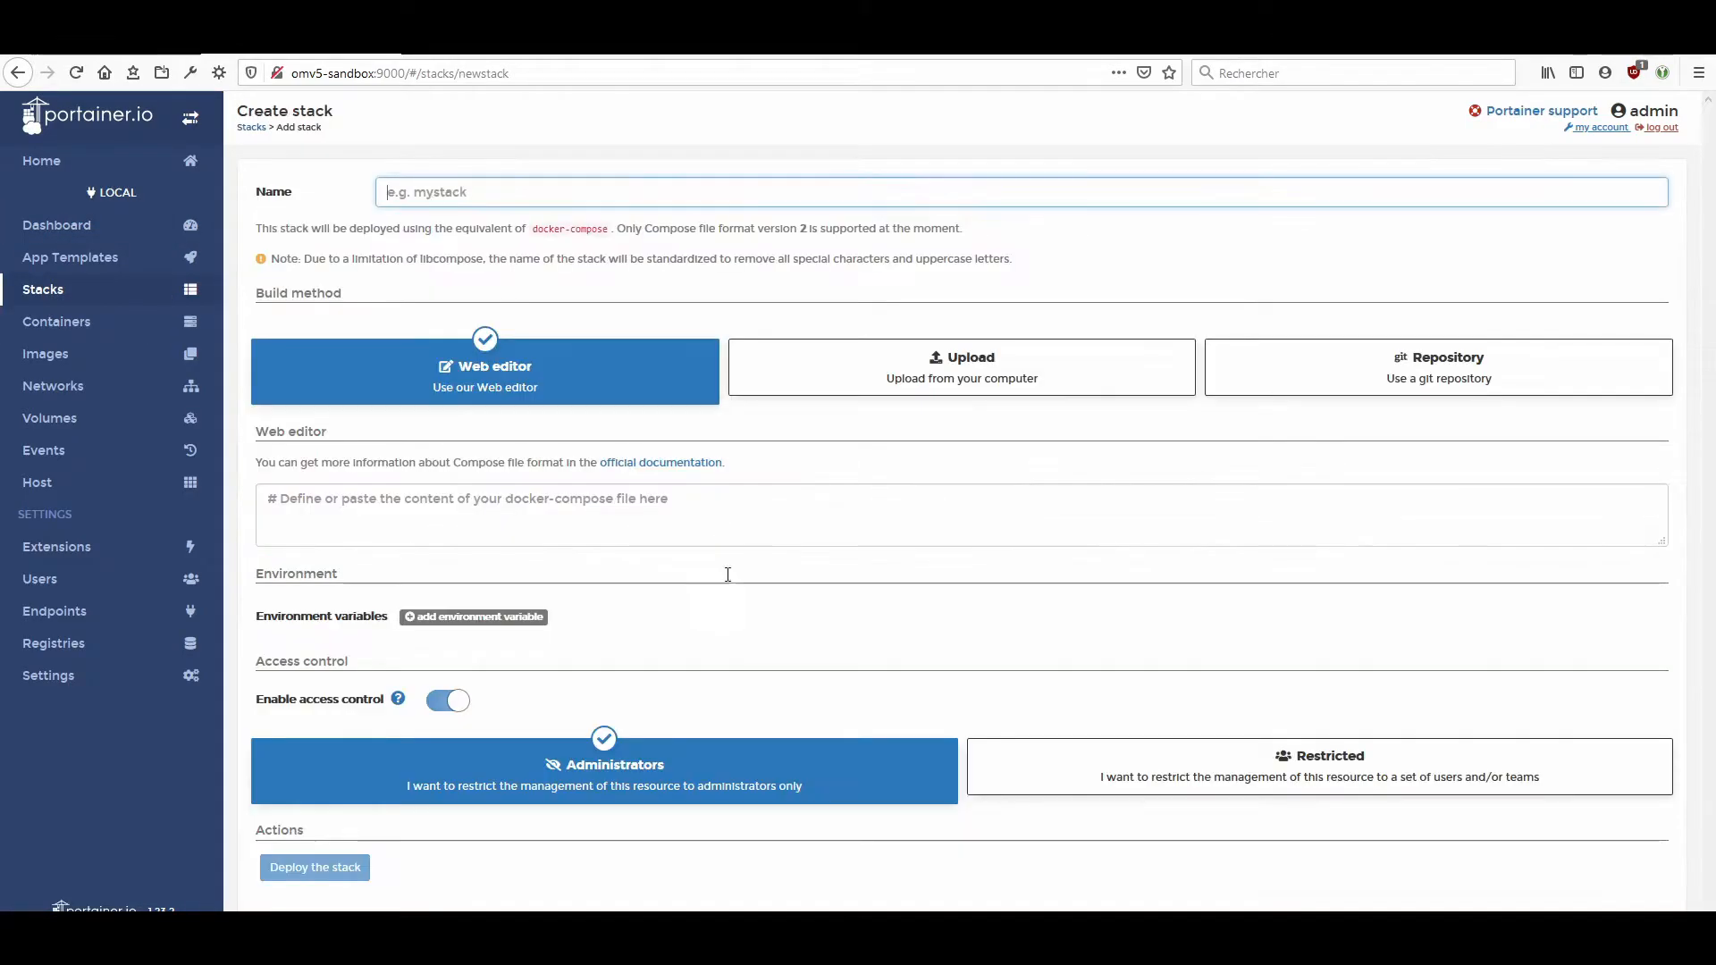
pyautogui.click(438, 495)
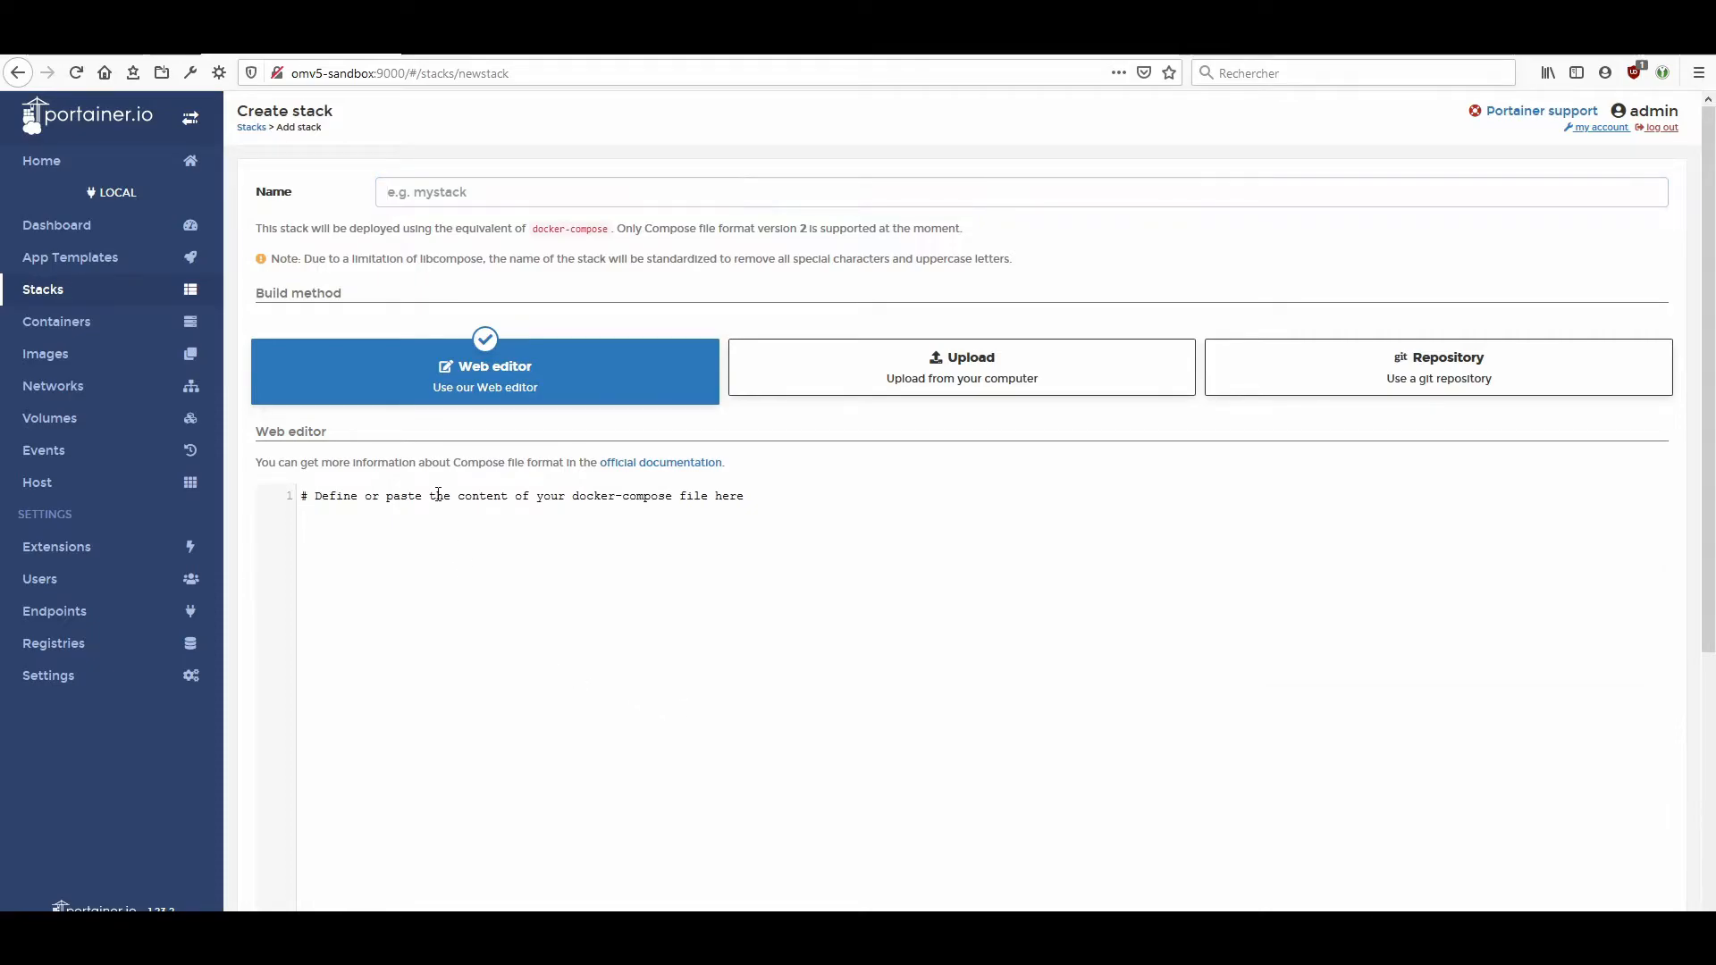
pyautogui.write('version: "2.1" services:   resilio-sync:     image: linuxserver/resilio-sync     container_name: resilio-sync     network_mode: bridge     environment:       - PUID=1001 #A personnaliser       - PGID=100 #A personnaliser       - TZ=Europe/Paris       - UMASK_SET=022     volumes:       - /local_path/to/resilio-sync/config:/config #Dossier où la config de resilio est enregistrée       - /local_path/to/resilio-sync/downloads:/downloads #Dossier pour le cache       - /local_path/to/resilio-sync/sync:/sync #Dossier racine pour la synchro     ports:       - 8888:8888 #WebUI port       - 55555:55555 #Sync Port     restart: unless-stopped')
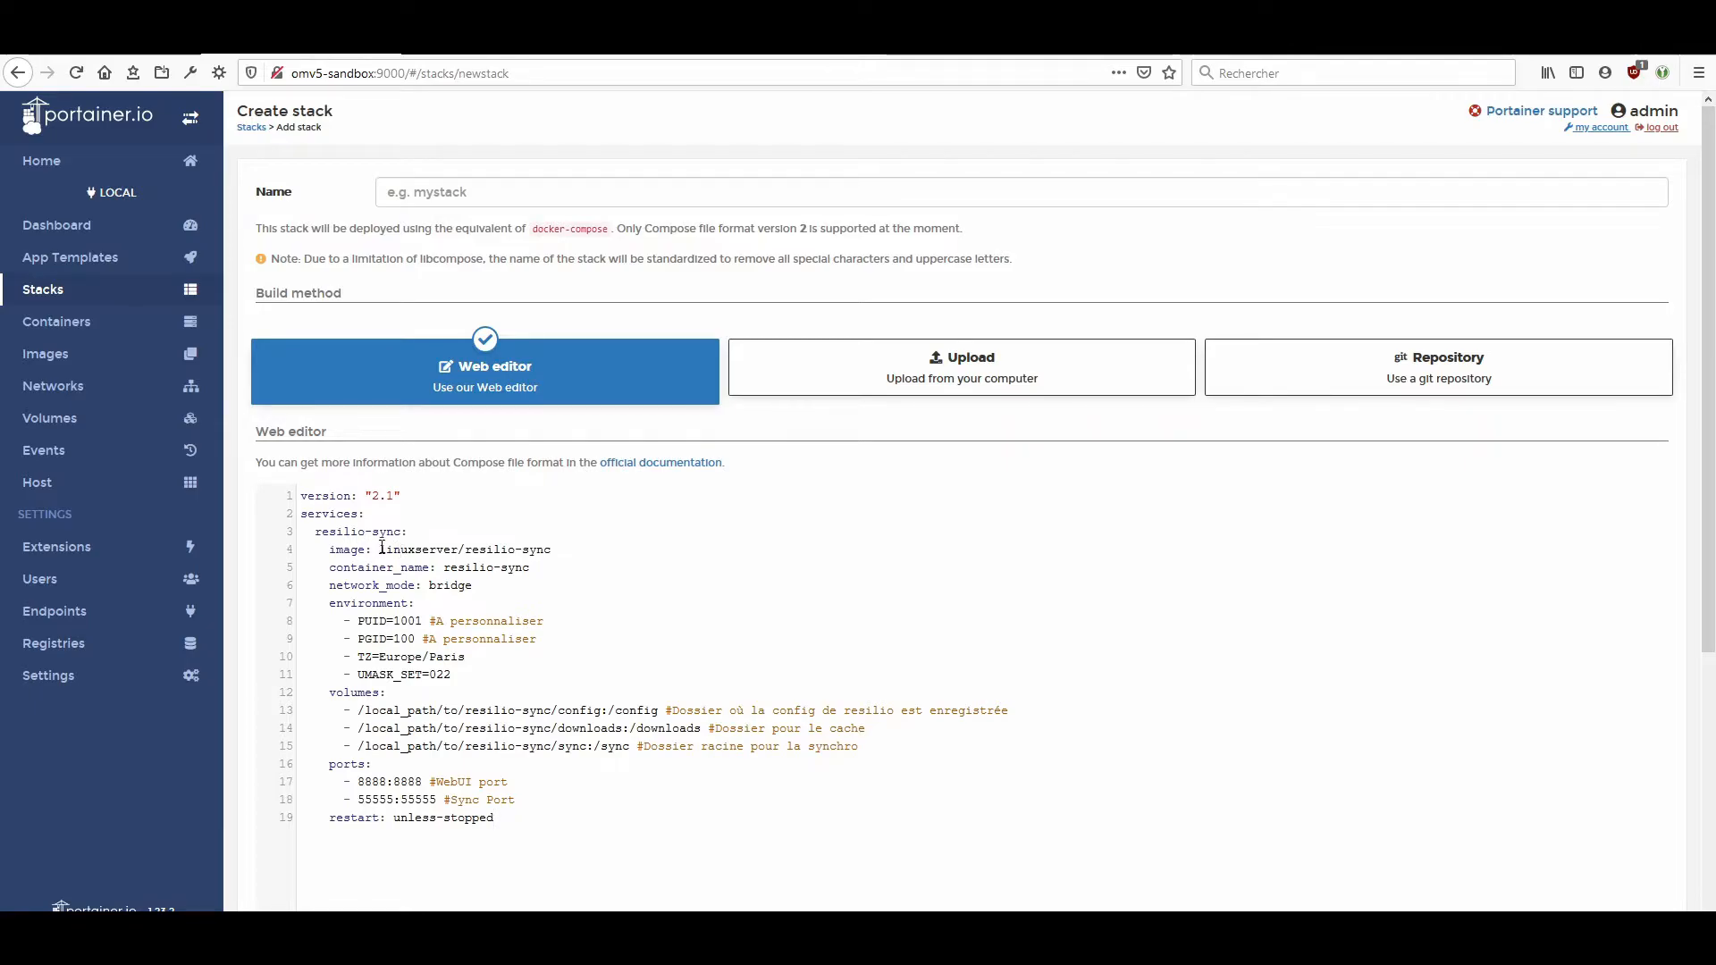
# Copy the x86-64 tag from the Docker Hub architecture table and append :amd64-latest to the stack's linuxserver/resilio-sync image.
pyautogui.click(496, 55)
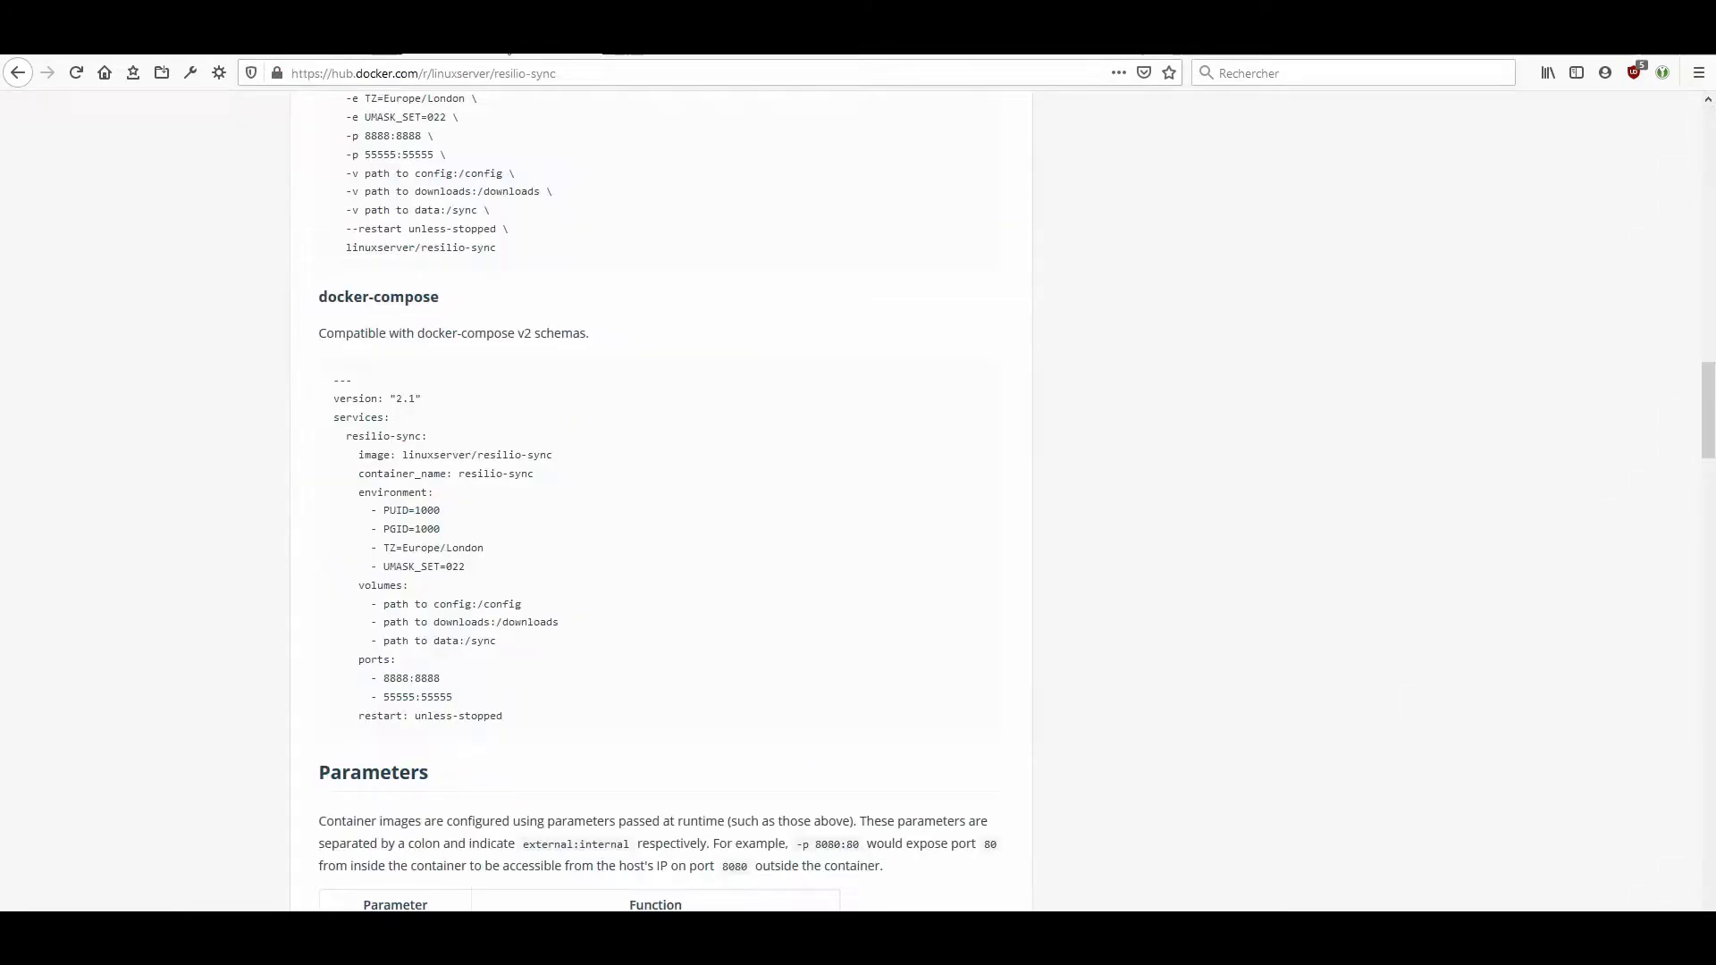
pyautogui.scroll(4, 500, 491)
pyautogui.scroll(2, 499, 498)
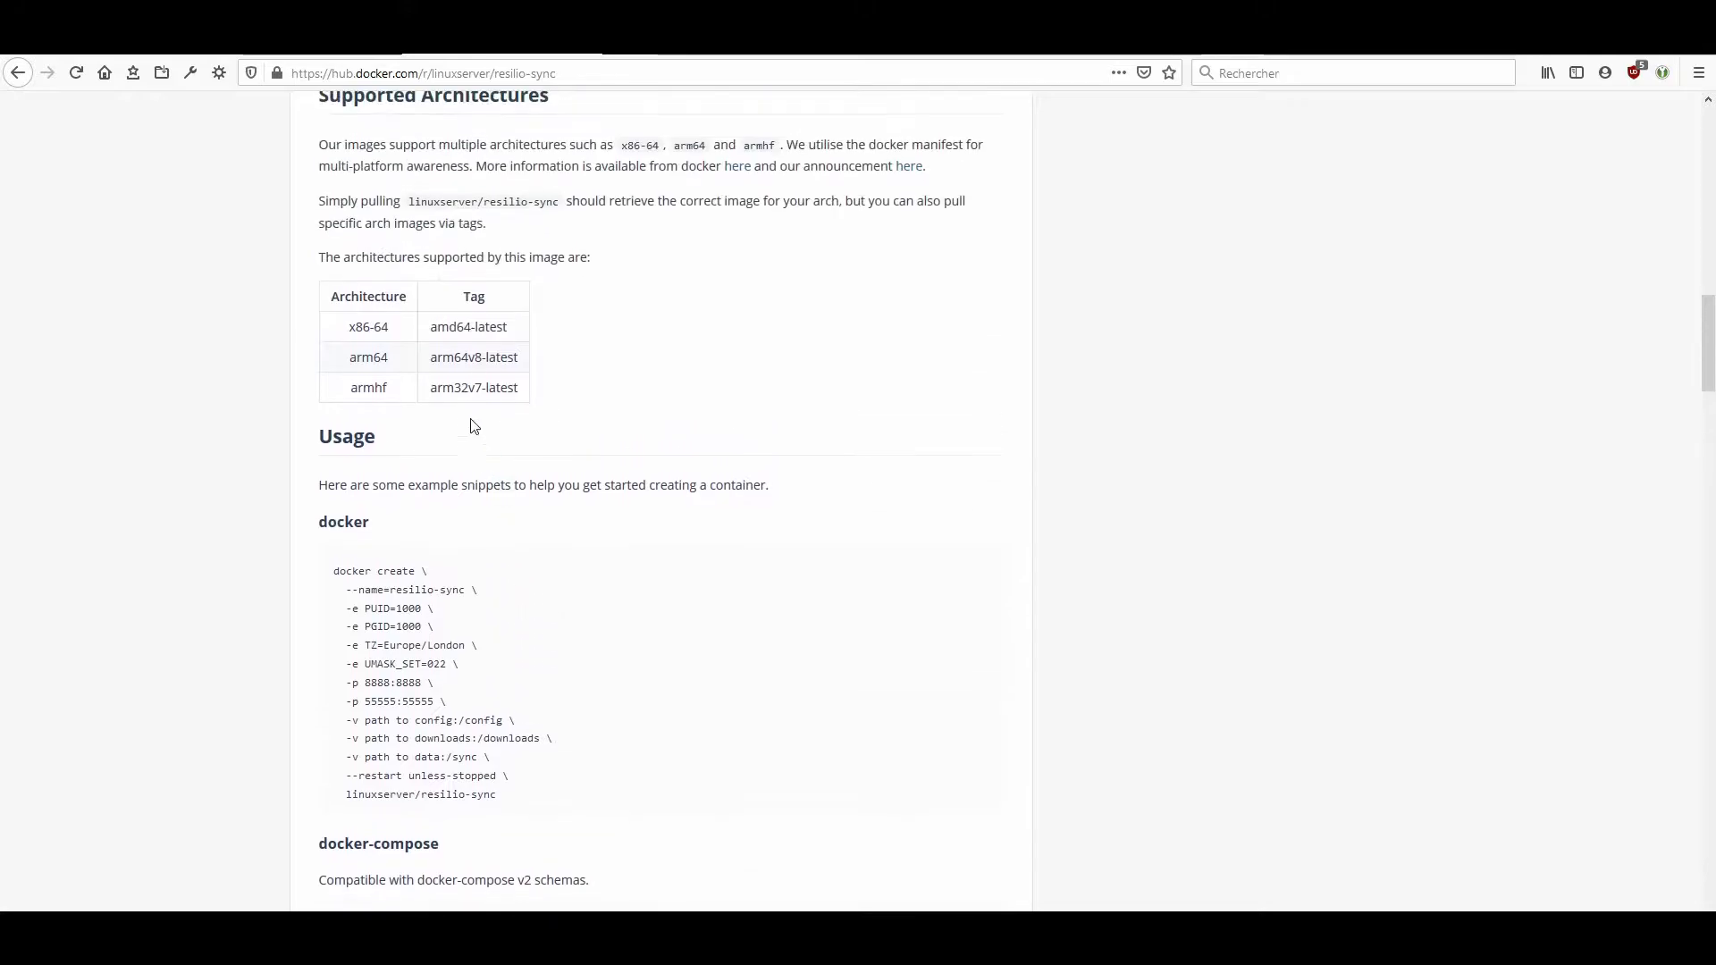
pyautogui.moveTo(430, 329); pyautogui.dragTo(511, 334)
pyautogui.hotkey('ctrl', 'c')
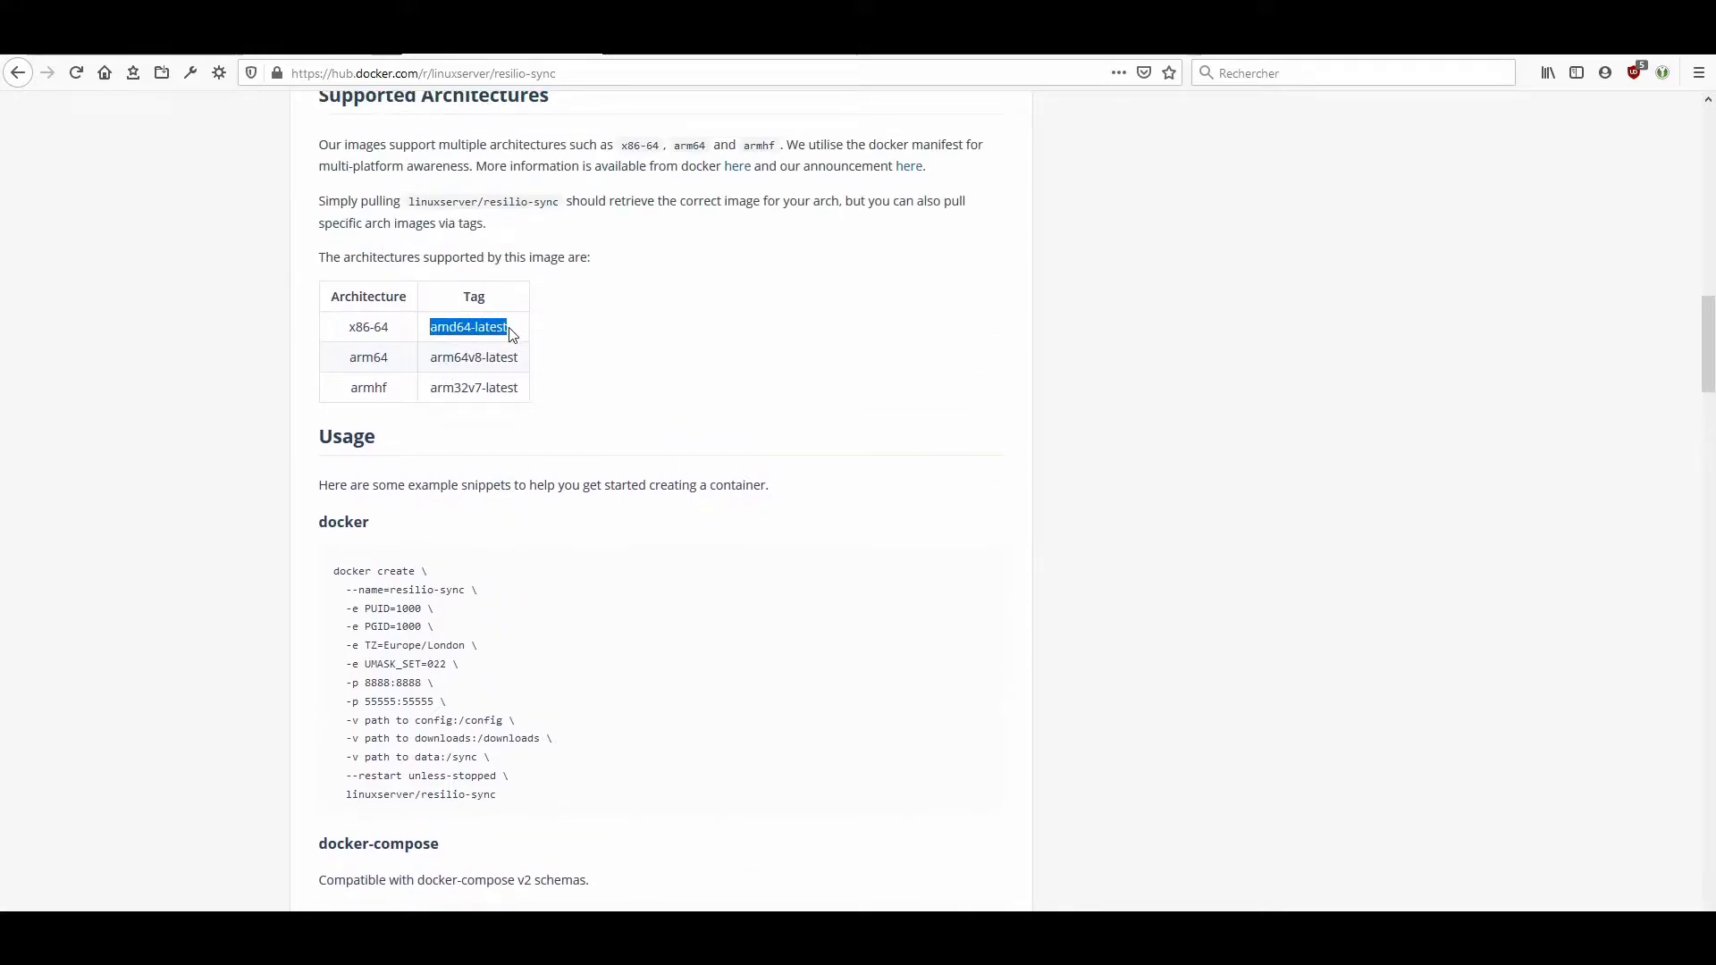
pyautogui.click(324, 56)
pyautogui.click(577, 550)
pyautogui.write(':')
pyautogui.hotkey('ctrl', 'v')
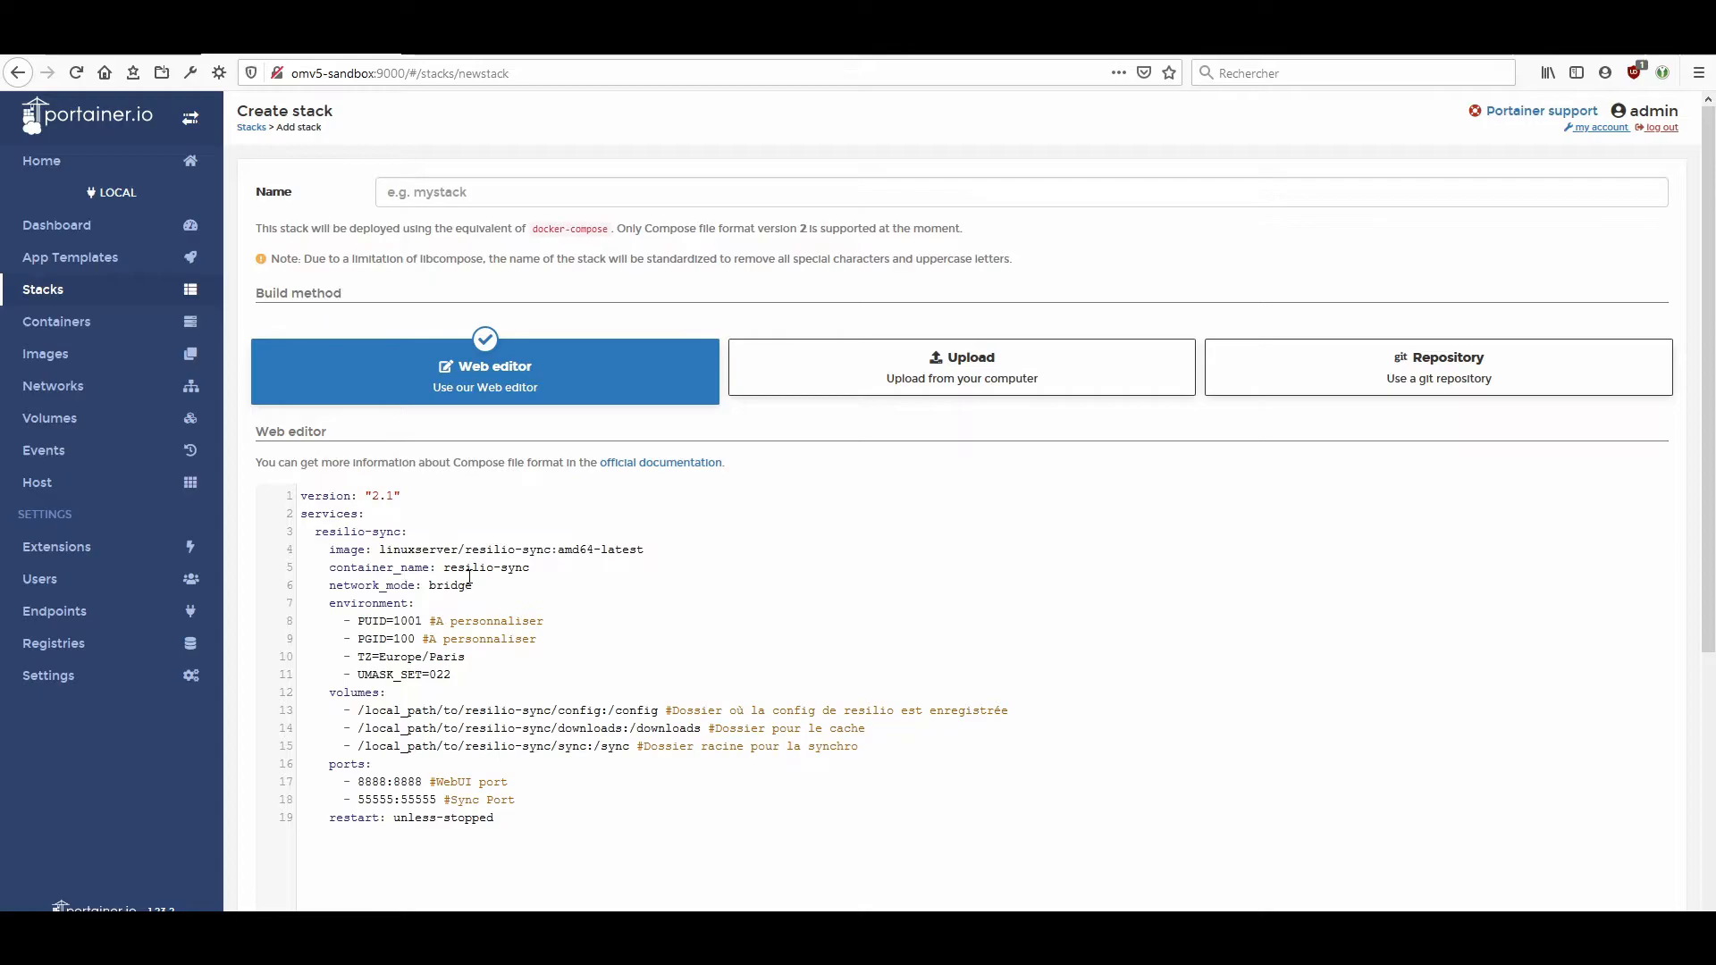
# Name the stack resilio-sync by copying the container name from the compose definition.
pyautogui.moveTo(446, 567); pyautogui.dragTo(529, 570)
pyautogui.hotkey('ctrl', 'c')
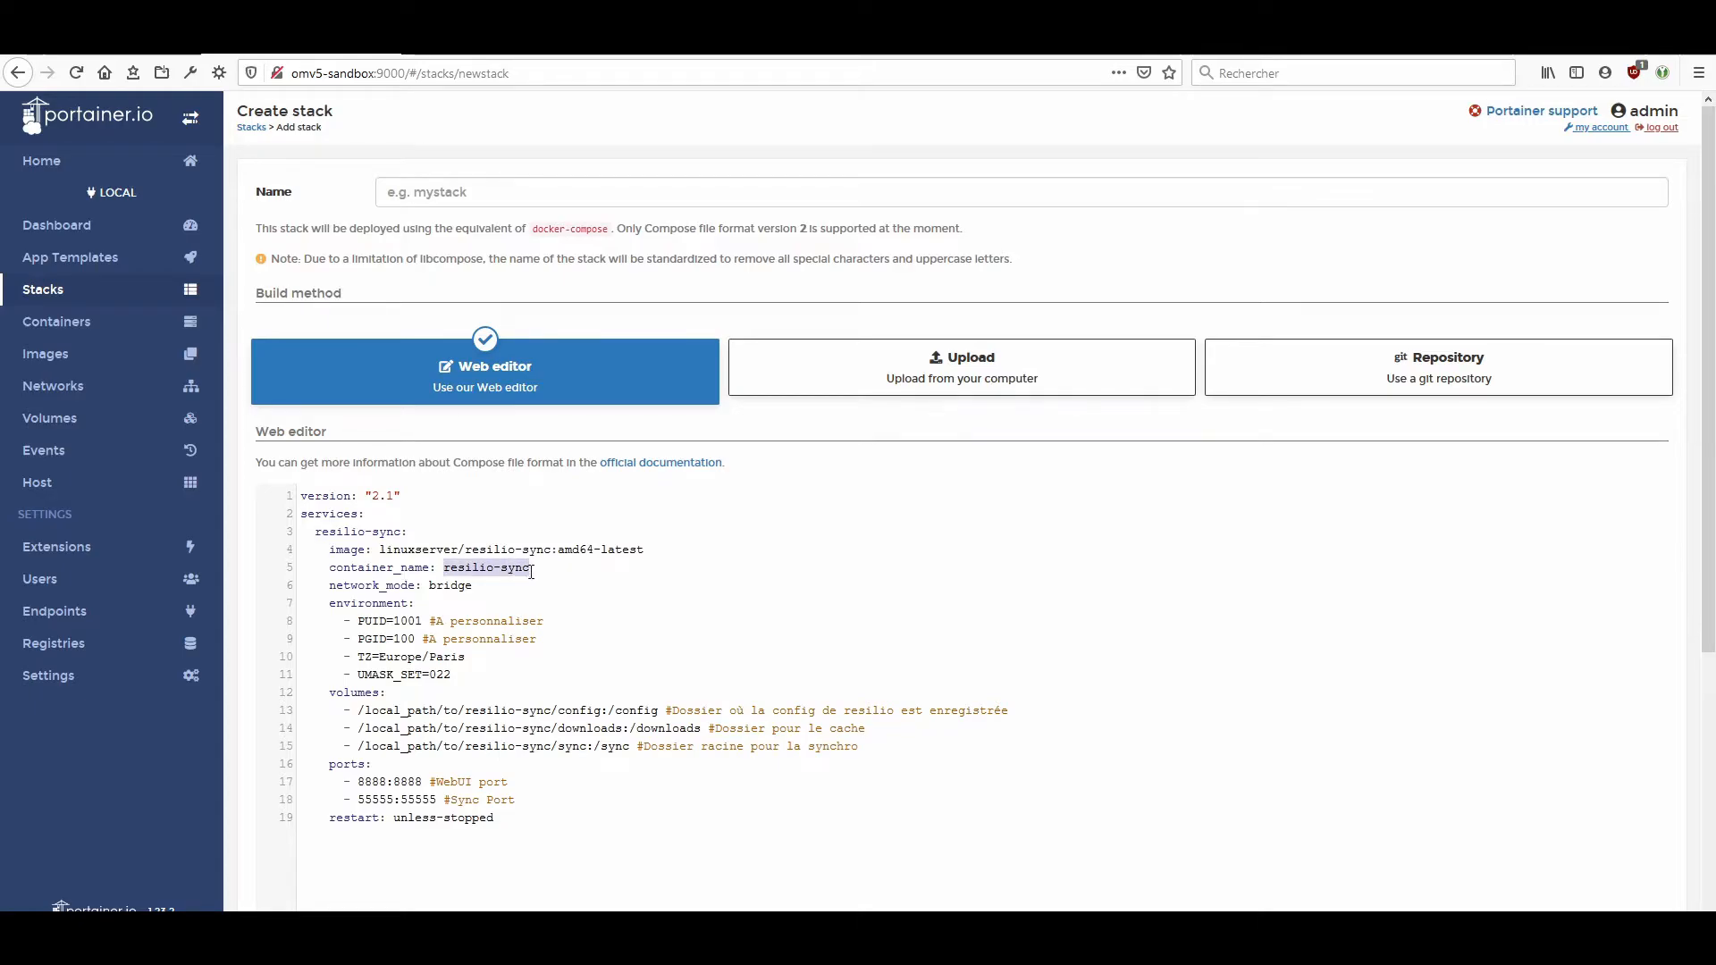
pyautogui.click(487, 197)
pyautogui.hotkey('ctrl', 'v')
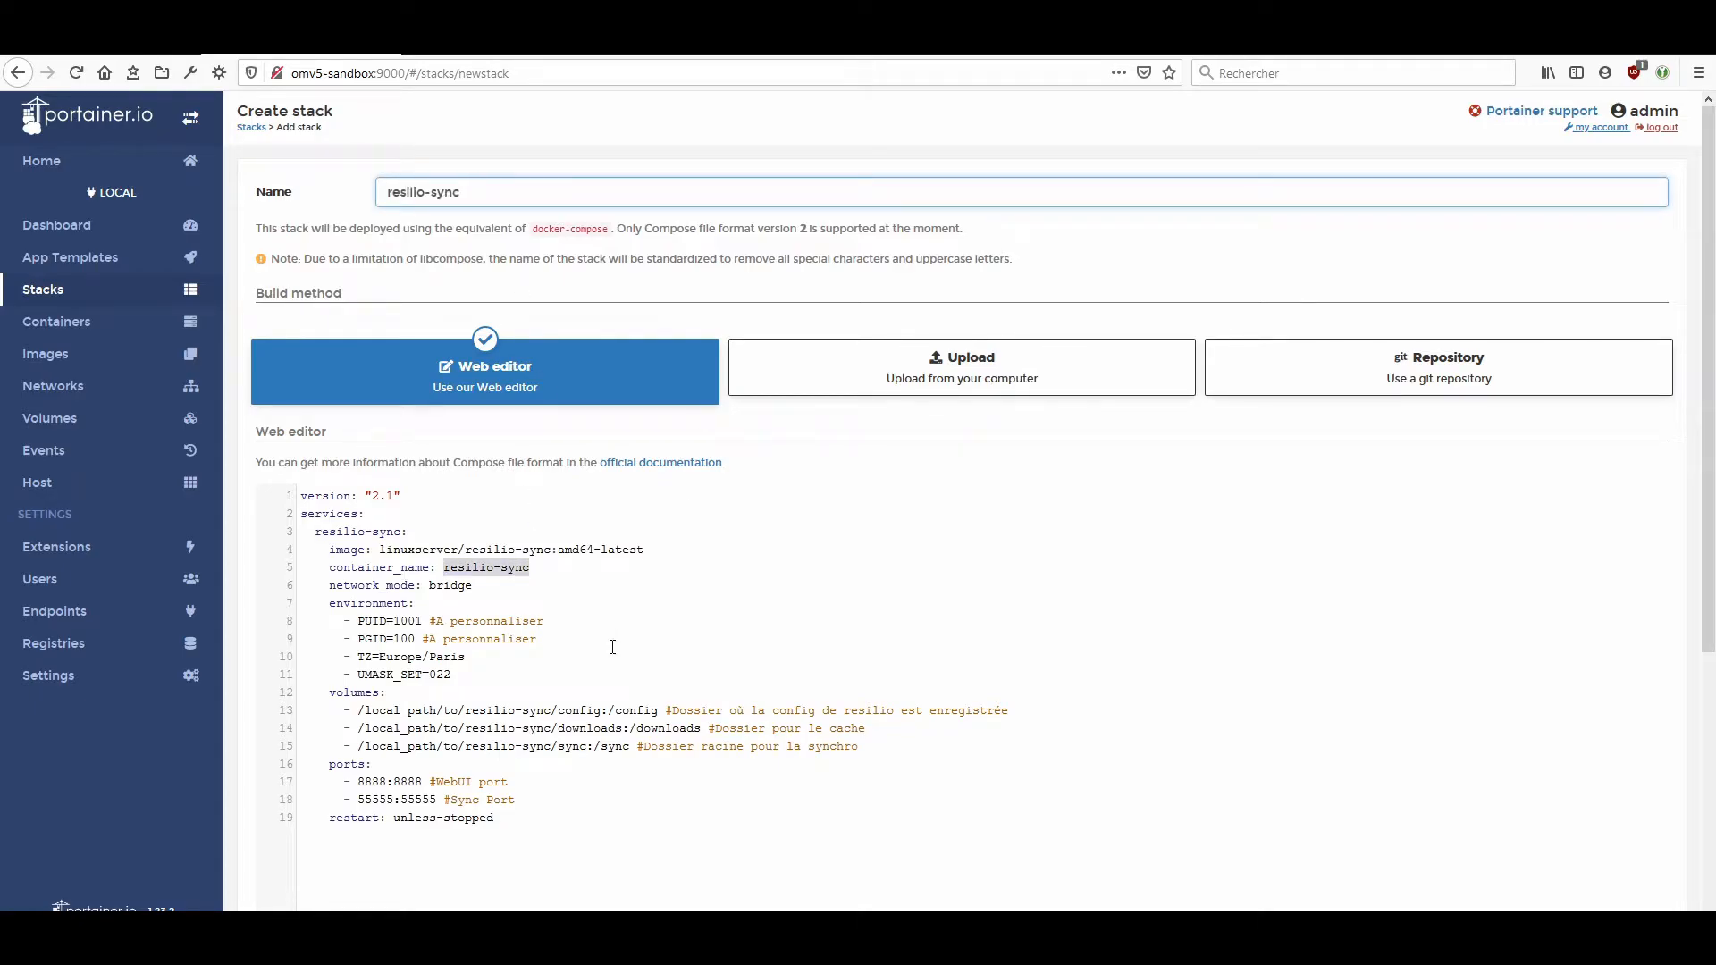
# Review the network mode, PUID, TZ and UMASK_SET values in the compose definition.
pyautogui.click(473, 584)
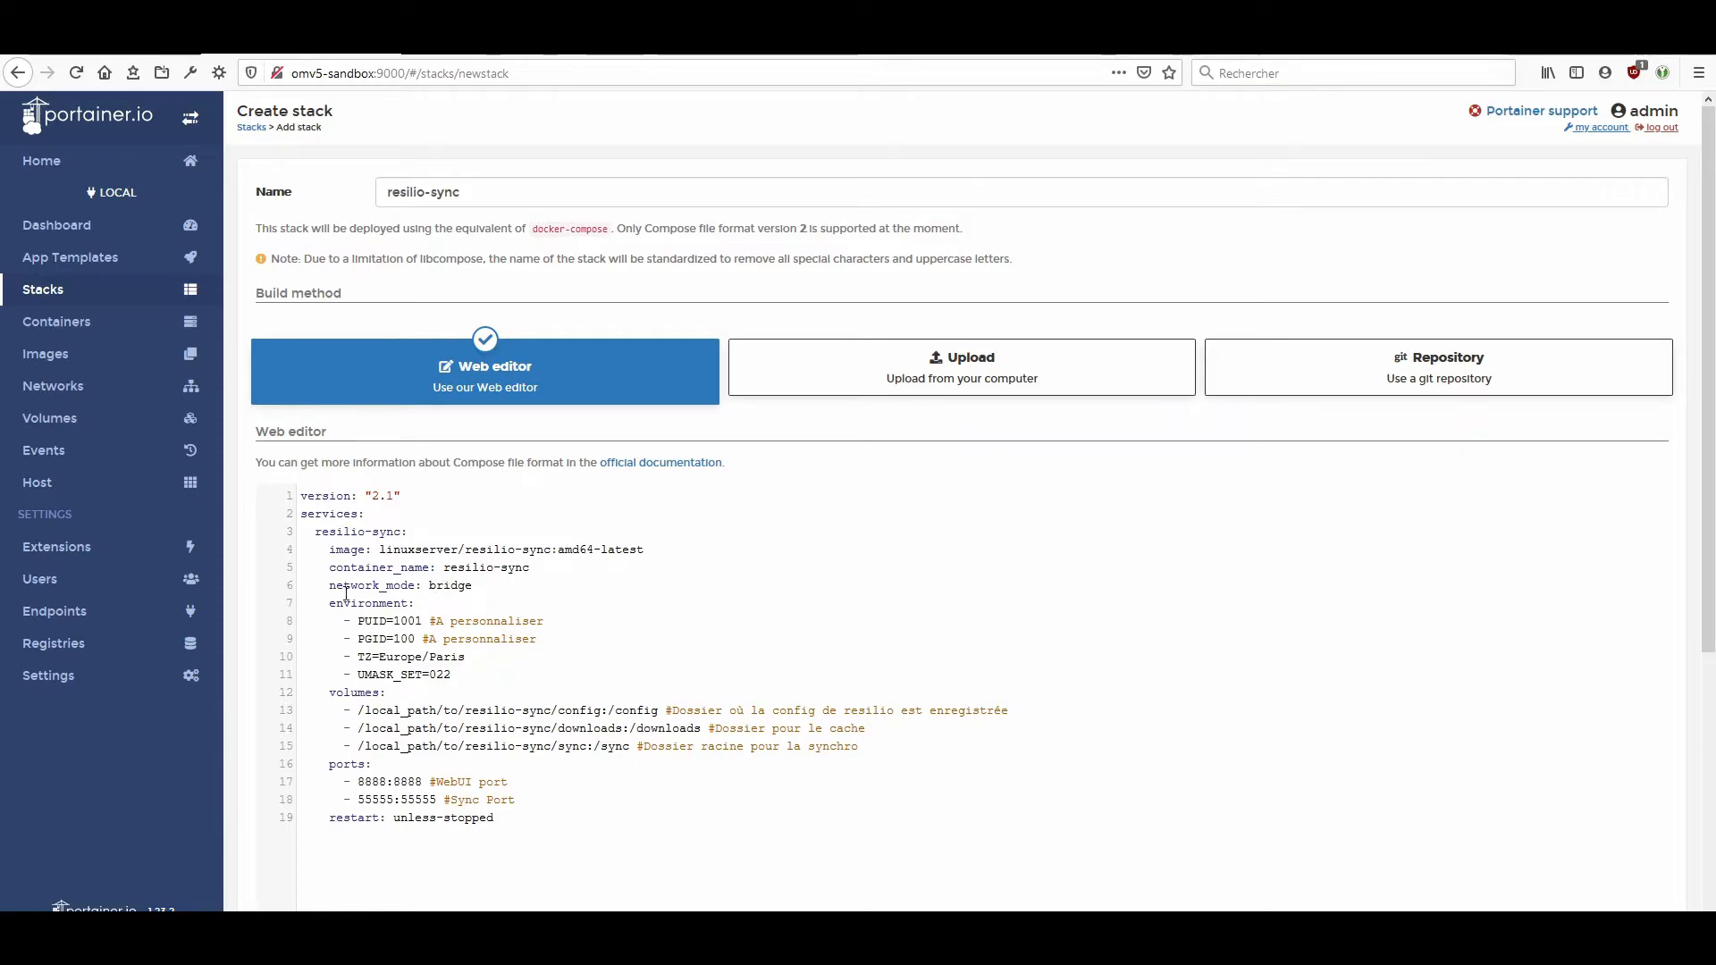
pyautogui.doubleClick(409, 621)
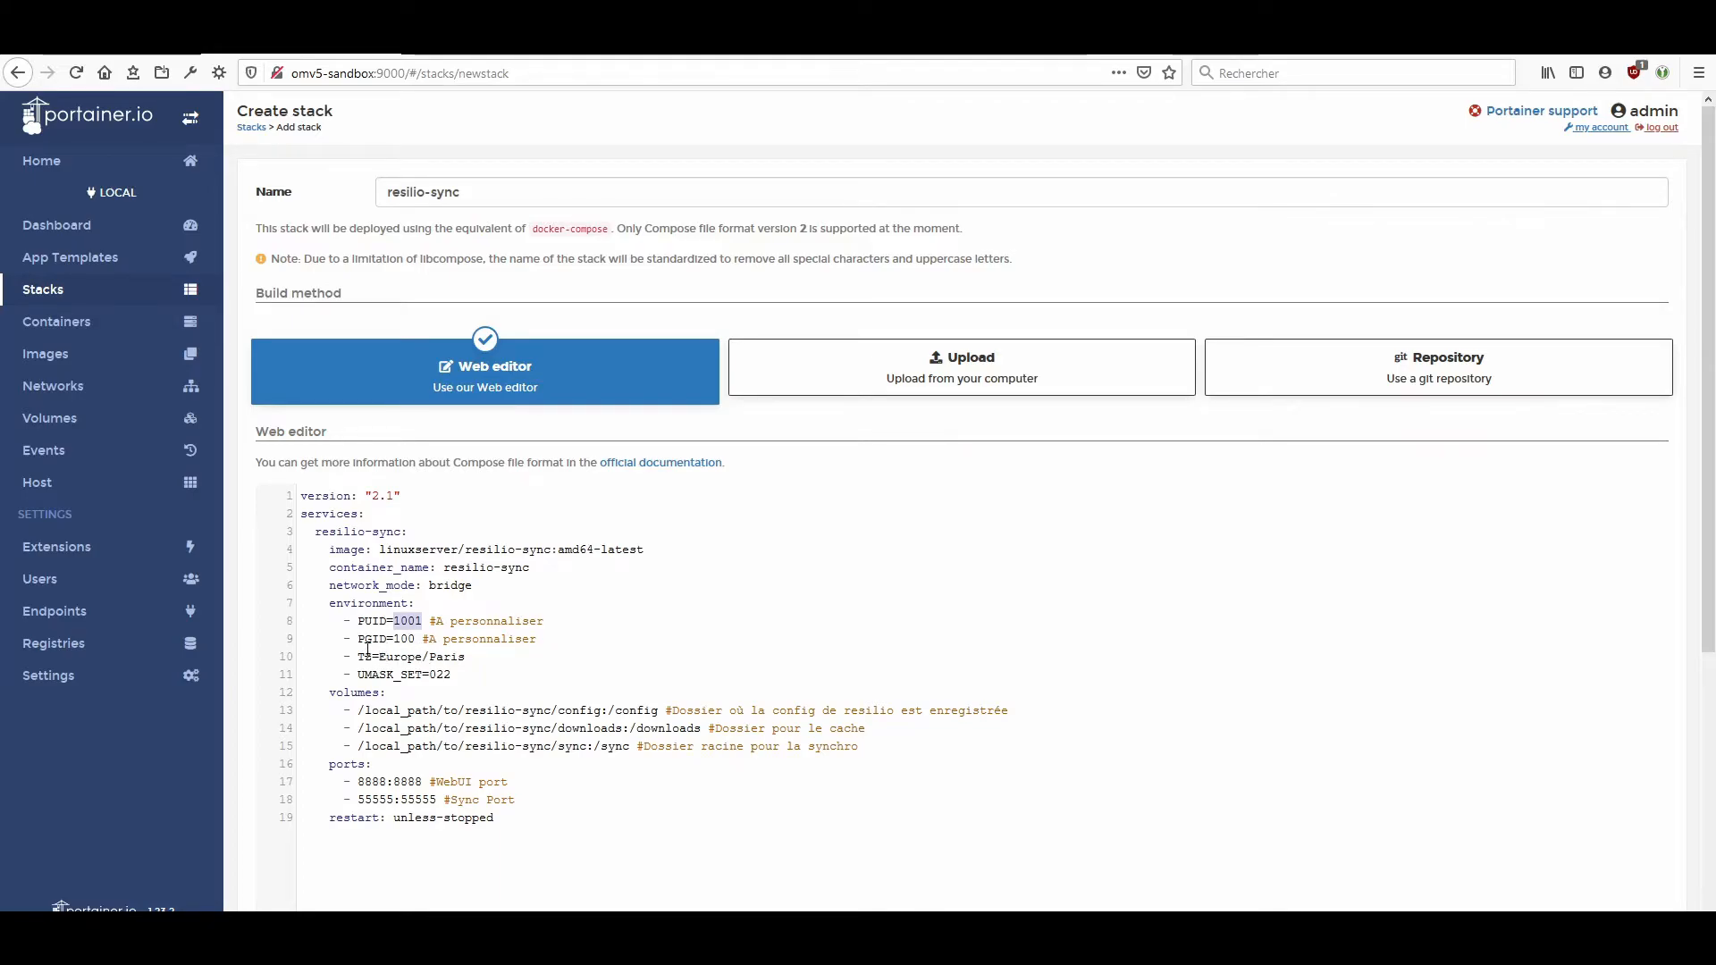
pyautogui.doubleClick(447, 656)
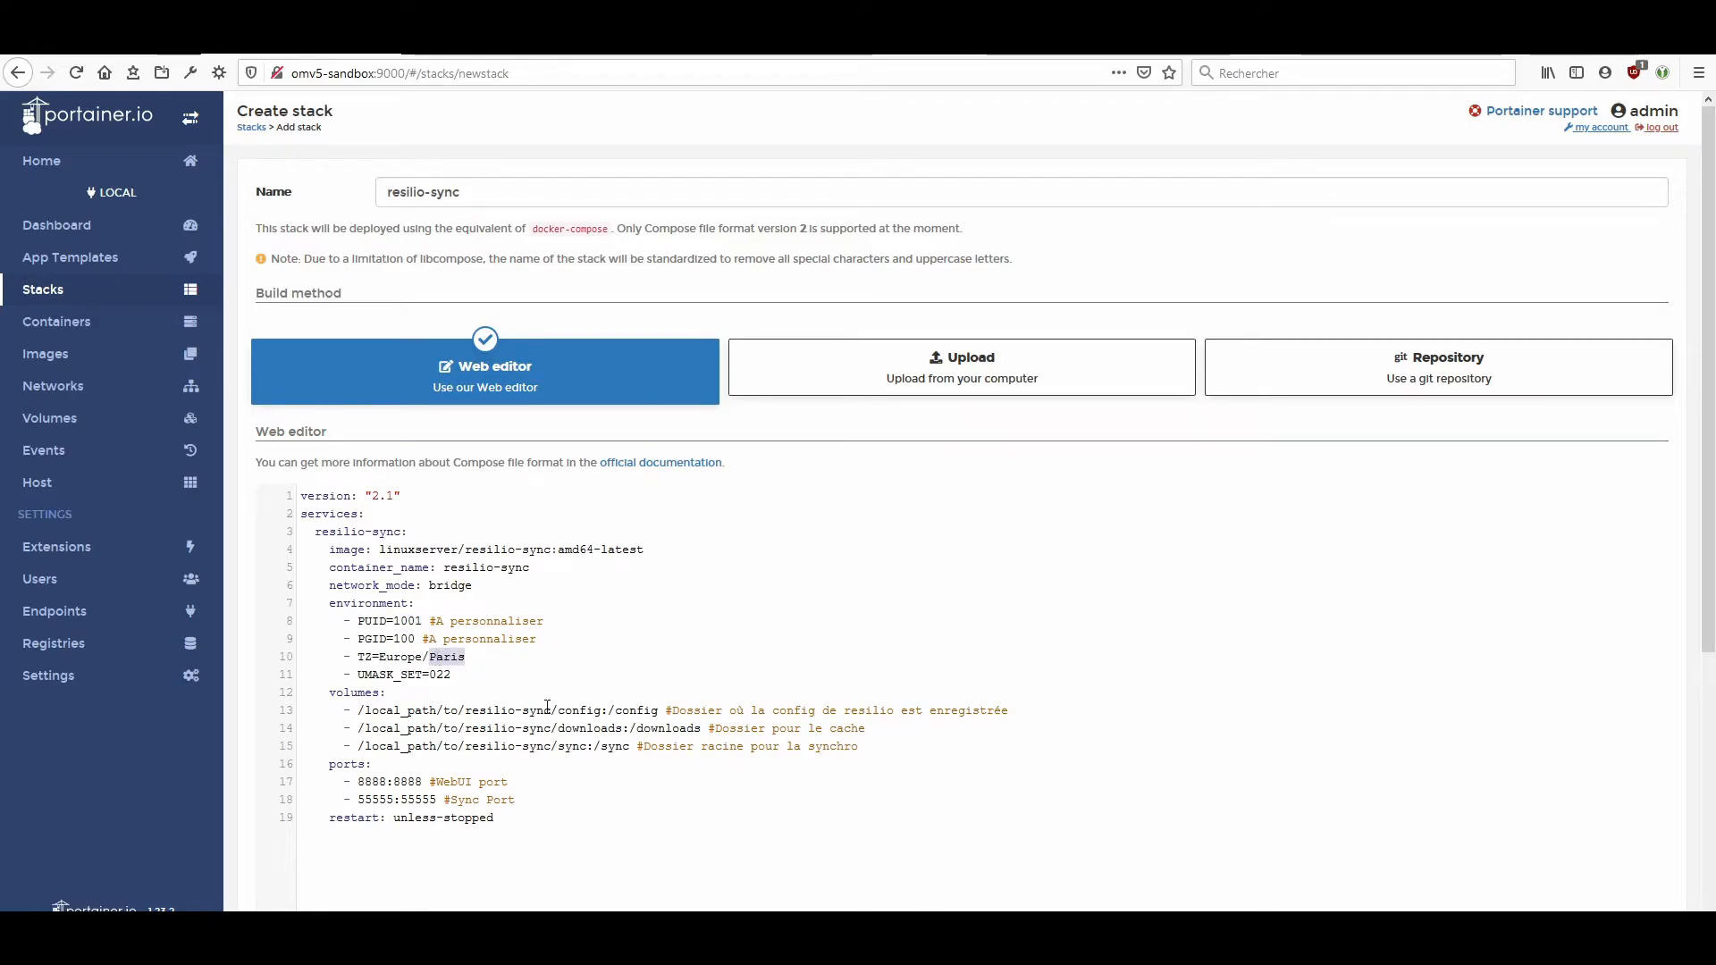
pyautogui.doubleClick(438, 675)
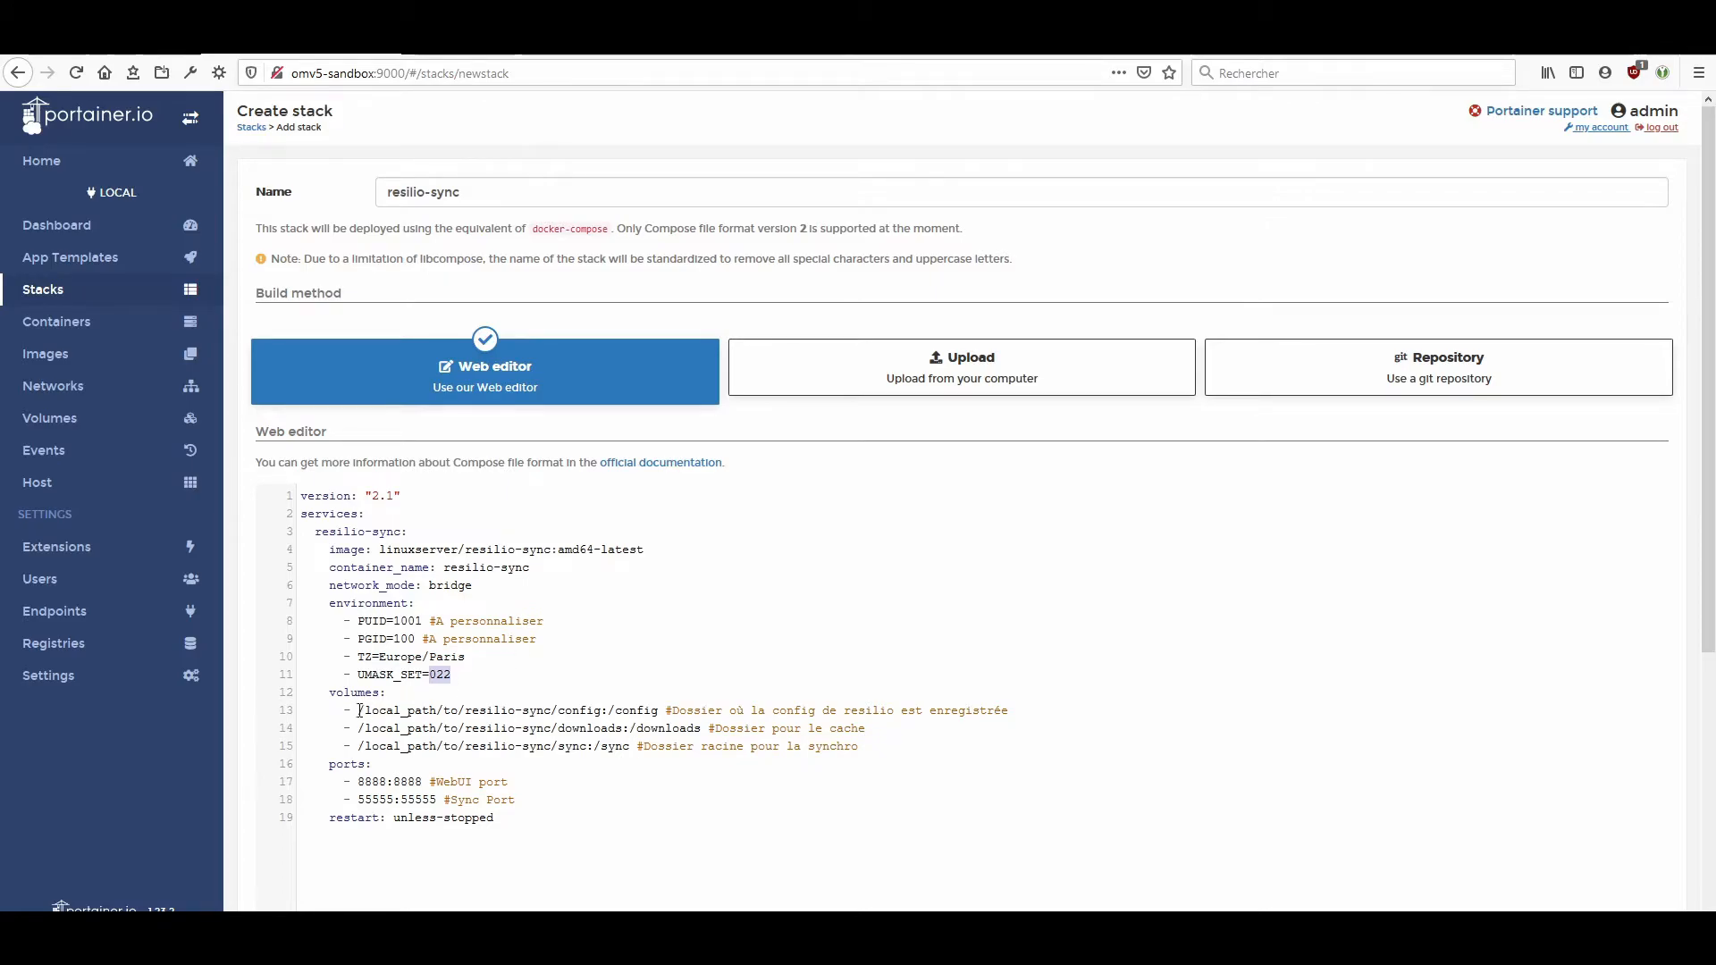
# Replace /local_path/to/ in the config, downloads and sync volume paths with /srv/dev-disk-by-id-ata-VBOX_HARDDISK_VB1e399e15-f190f26d-part1/docker_data/.
pyautogui.moveTo(362, 710); pyautogui.dragTo(462, 709)
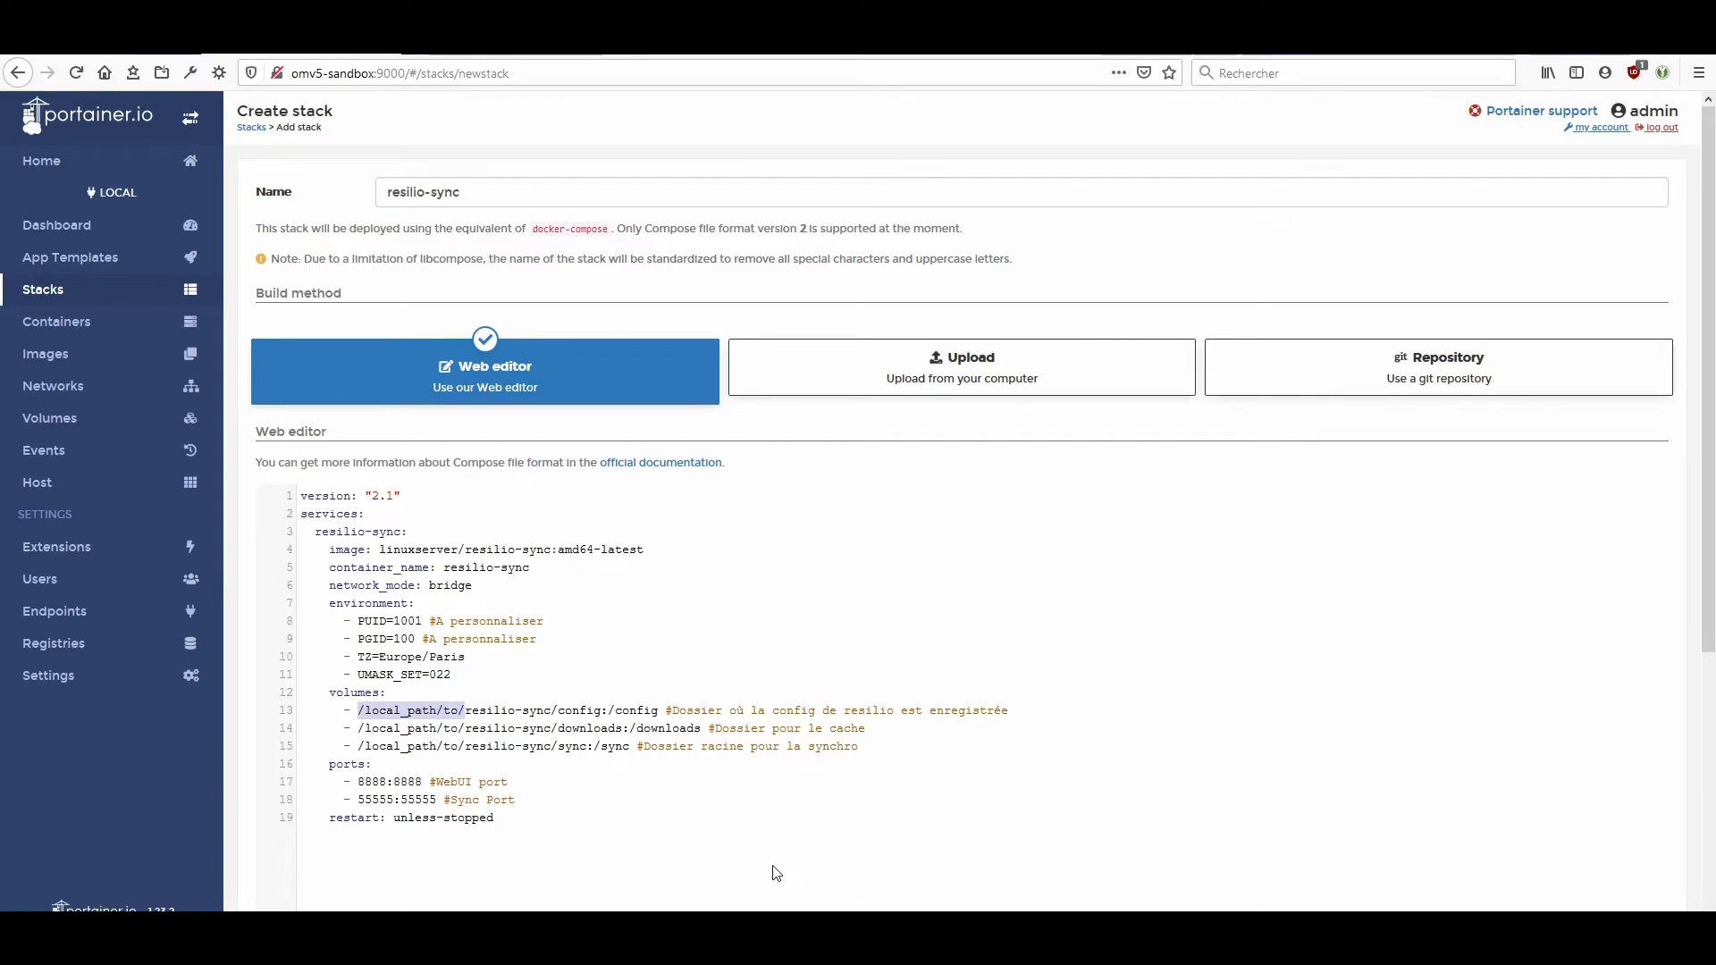
pyautogui.write('/srv/dev-disk-by-id-ata-VBOX_HARDDISK_VB1e399e15-f190f26d-part1/docker_data/')
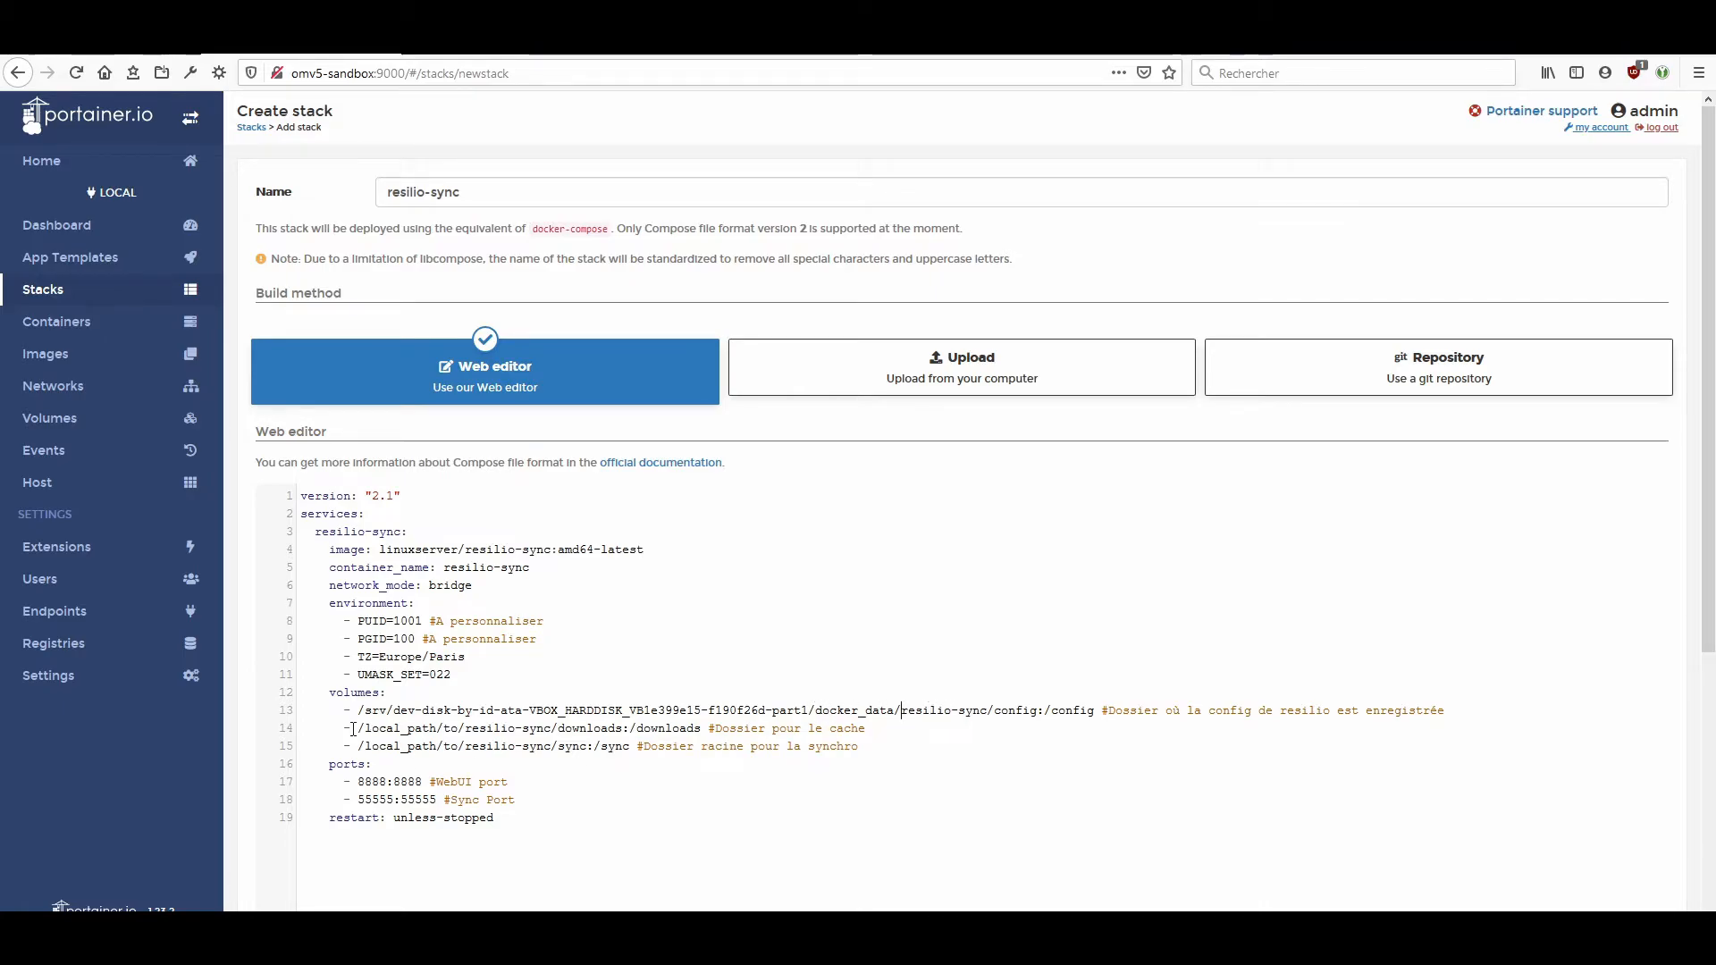
pyautogui.moveTo(358, 728); pyautogui.dragTo(553, 731)
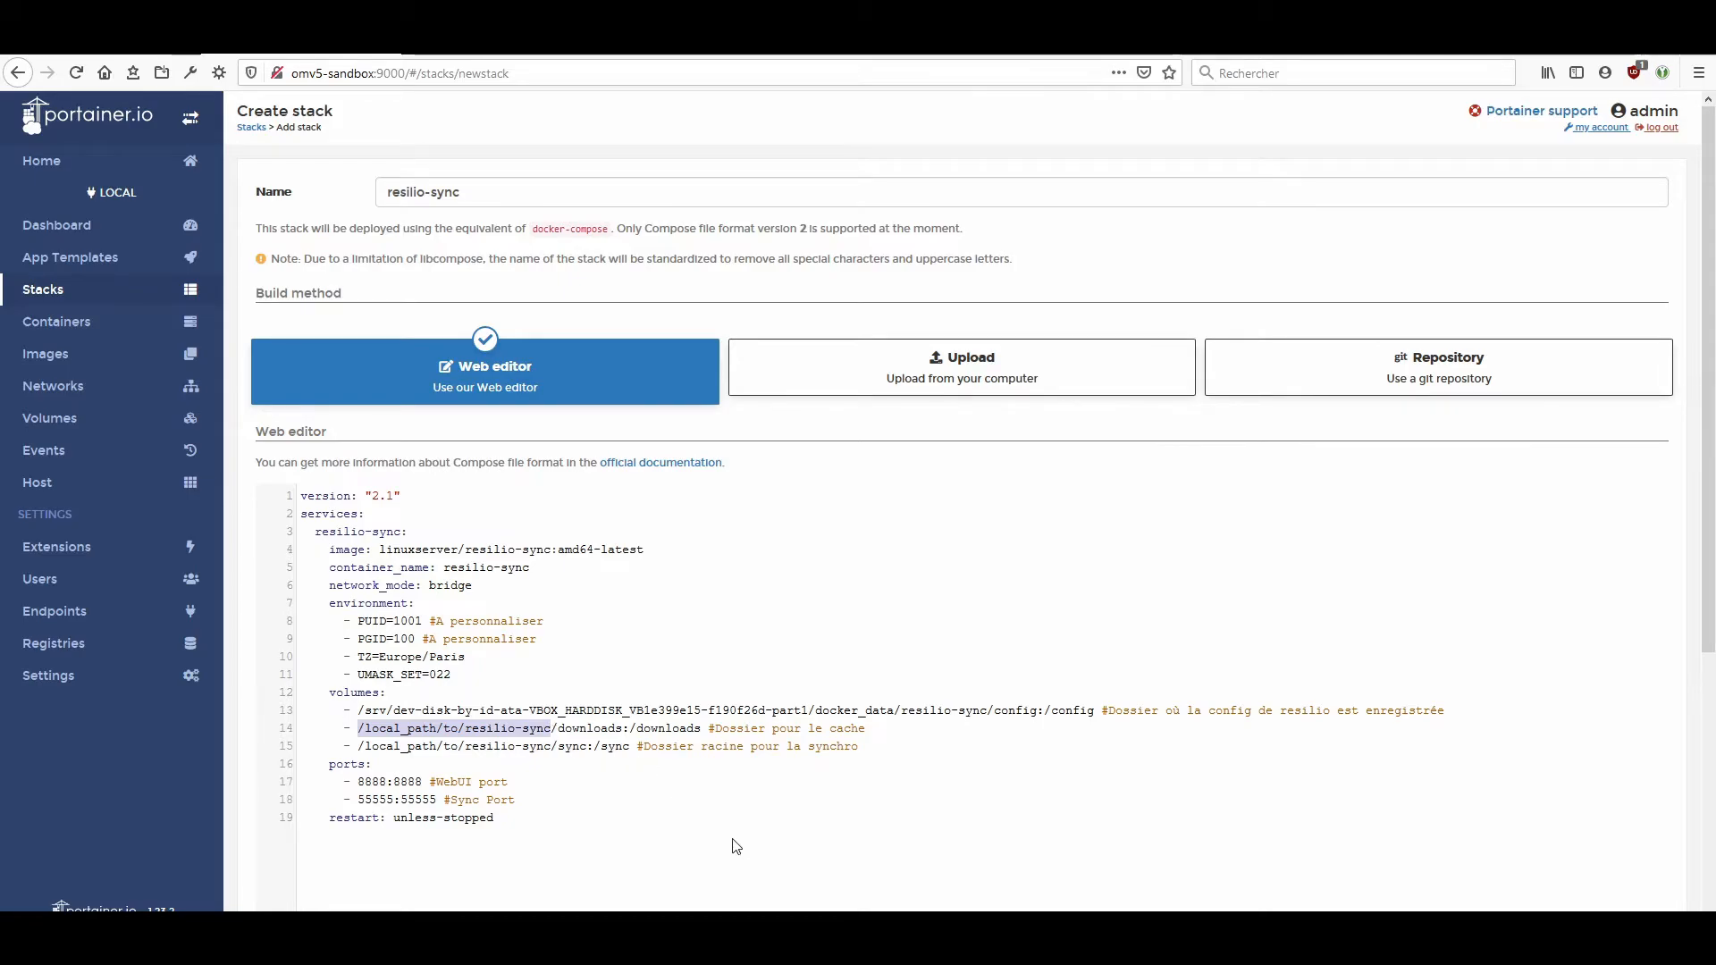
pyautogui.click(397, 712)
pyautogui.moveTo(358, 729); pyautogui.dragTo(452, 732)
pyautogui.write('/srv/dev-disk-by-id-ata-VBOX_HARDDISK_VB1e399e15-f190f26d-part1/docker_data/')
pyautogui.press('BackSpace')
pyautogui.press('BackSpace')
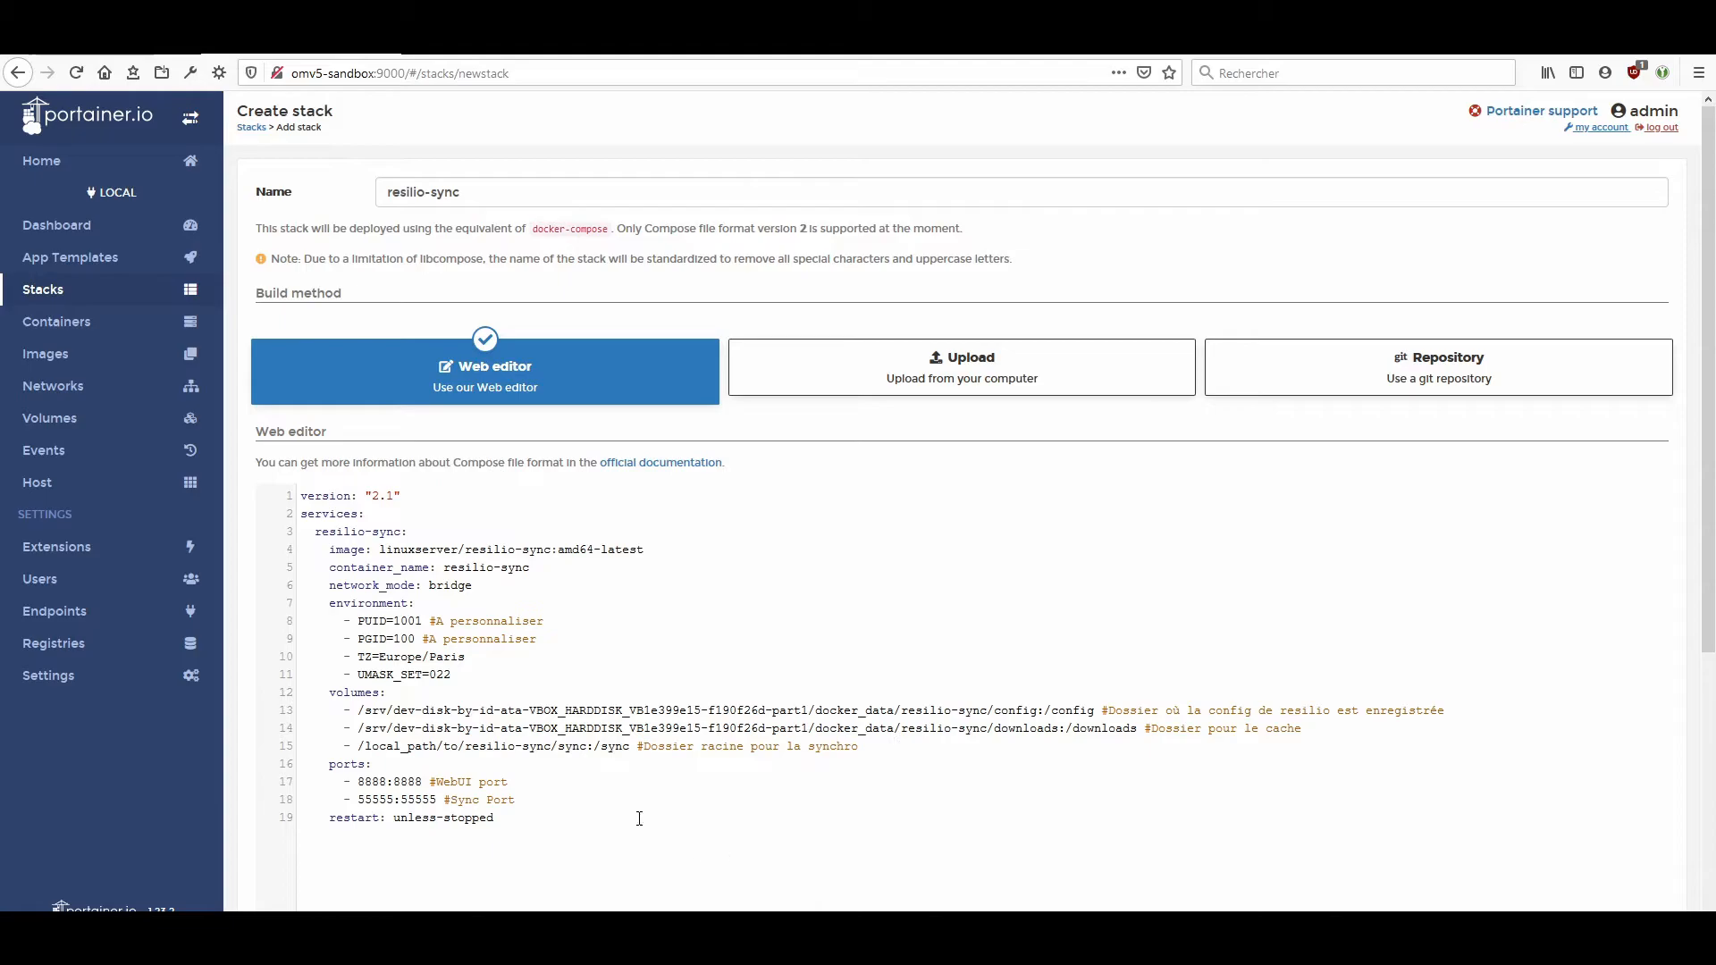
pyautogui.moveTo(358, 745); pyautogui.dragTo(460, 750)
pyautogui.write('/srv/dev-disk-by-id-ata-VBOX_HARDDISK_VB1e399e15-f190f26d-part1/docker_data')
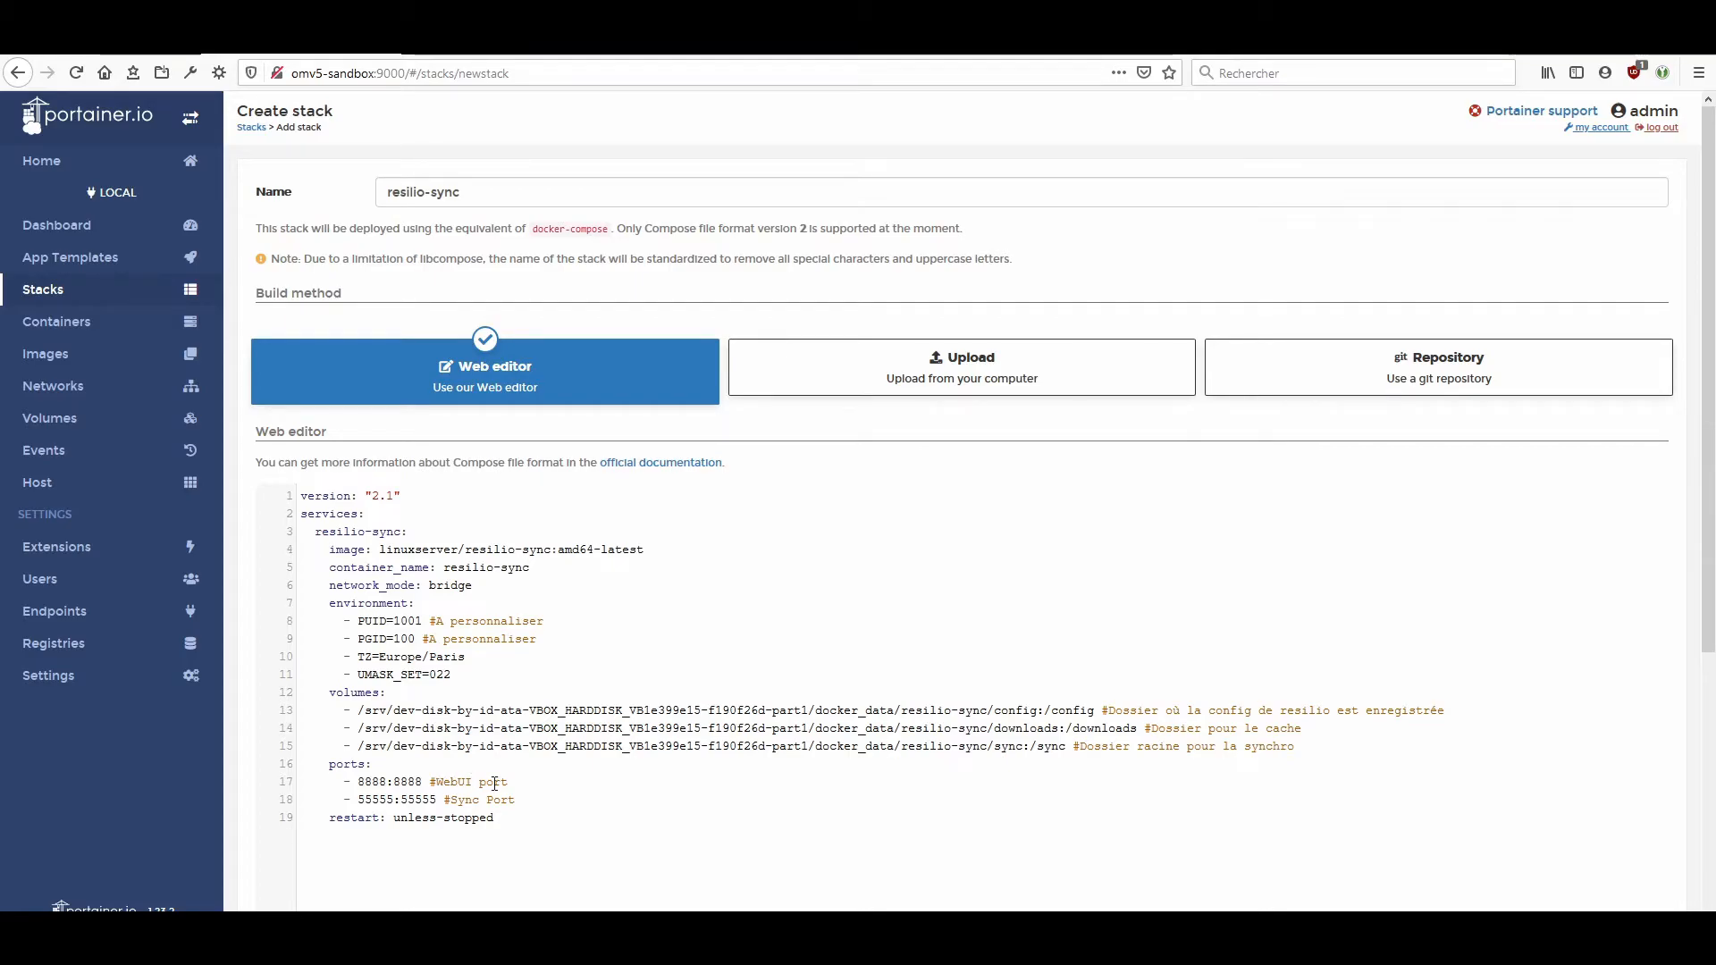
# Check the sync port mapping and restart policy, and deploy the resilio-sync stack.
pyautogui.doubleClick(420, 800)
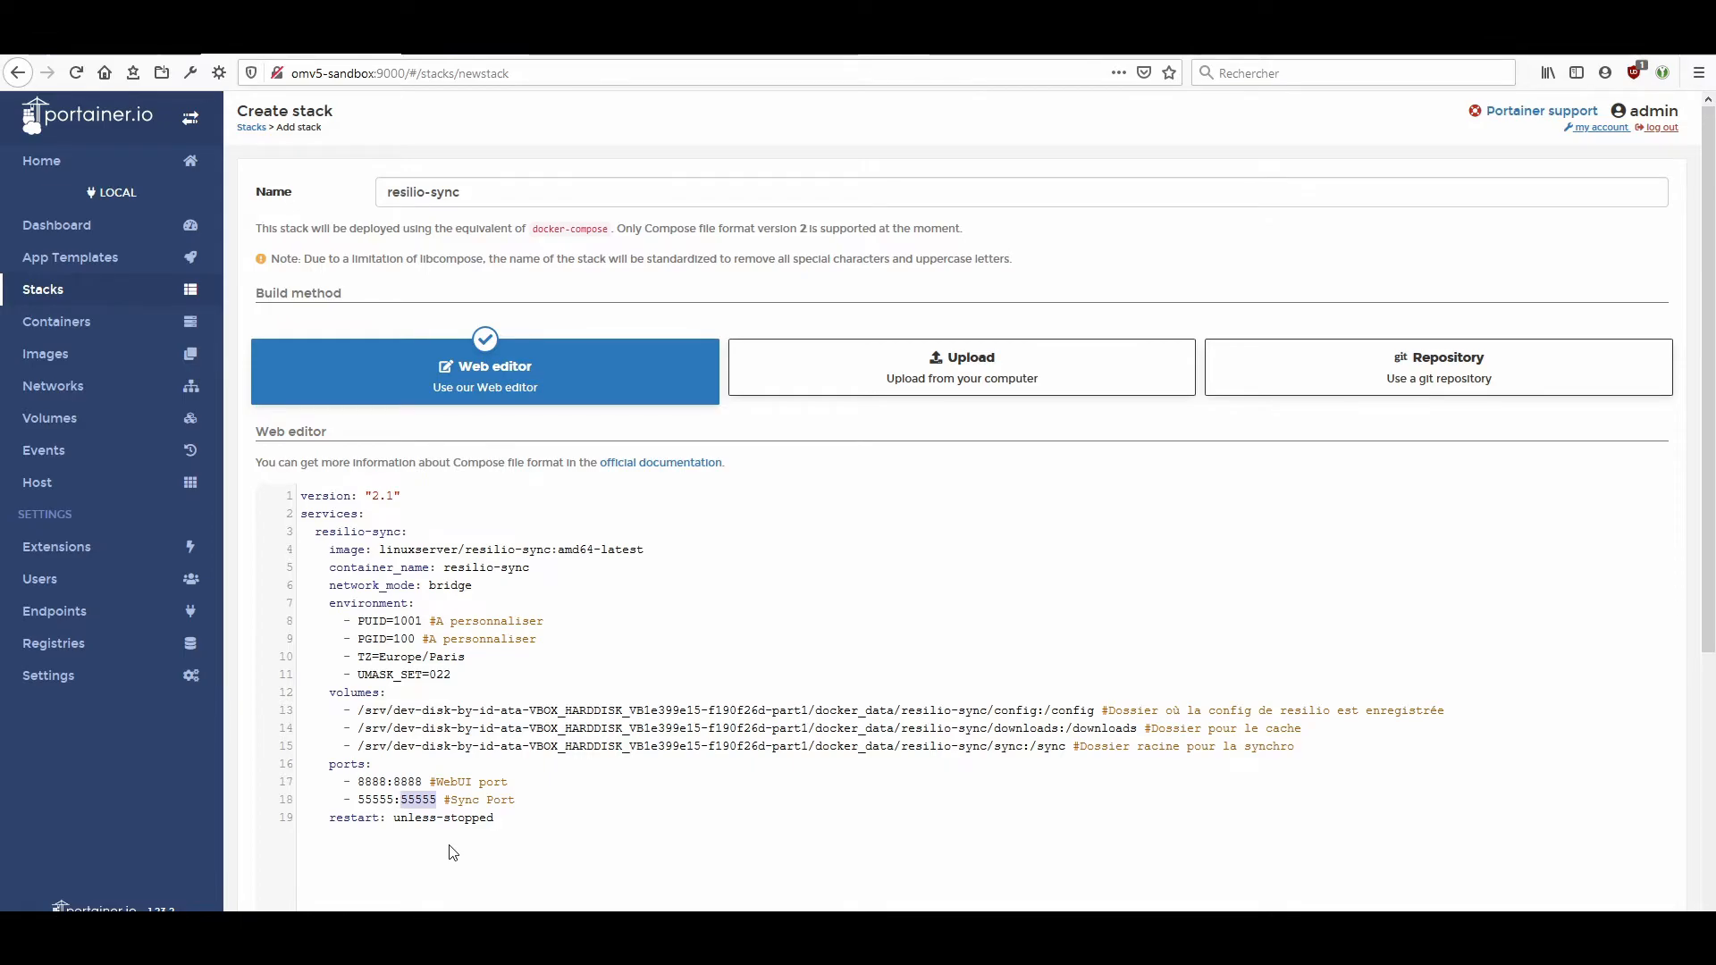
pyautogui.click(415, 818)
pyautogui.scroll(-4, 491, 803)
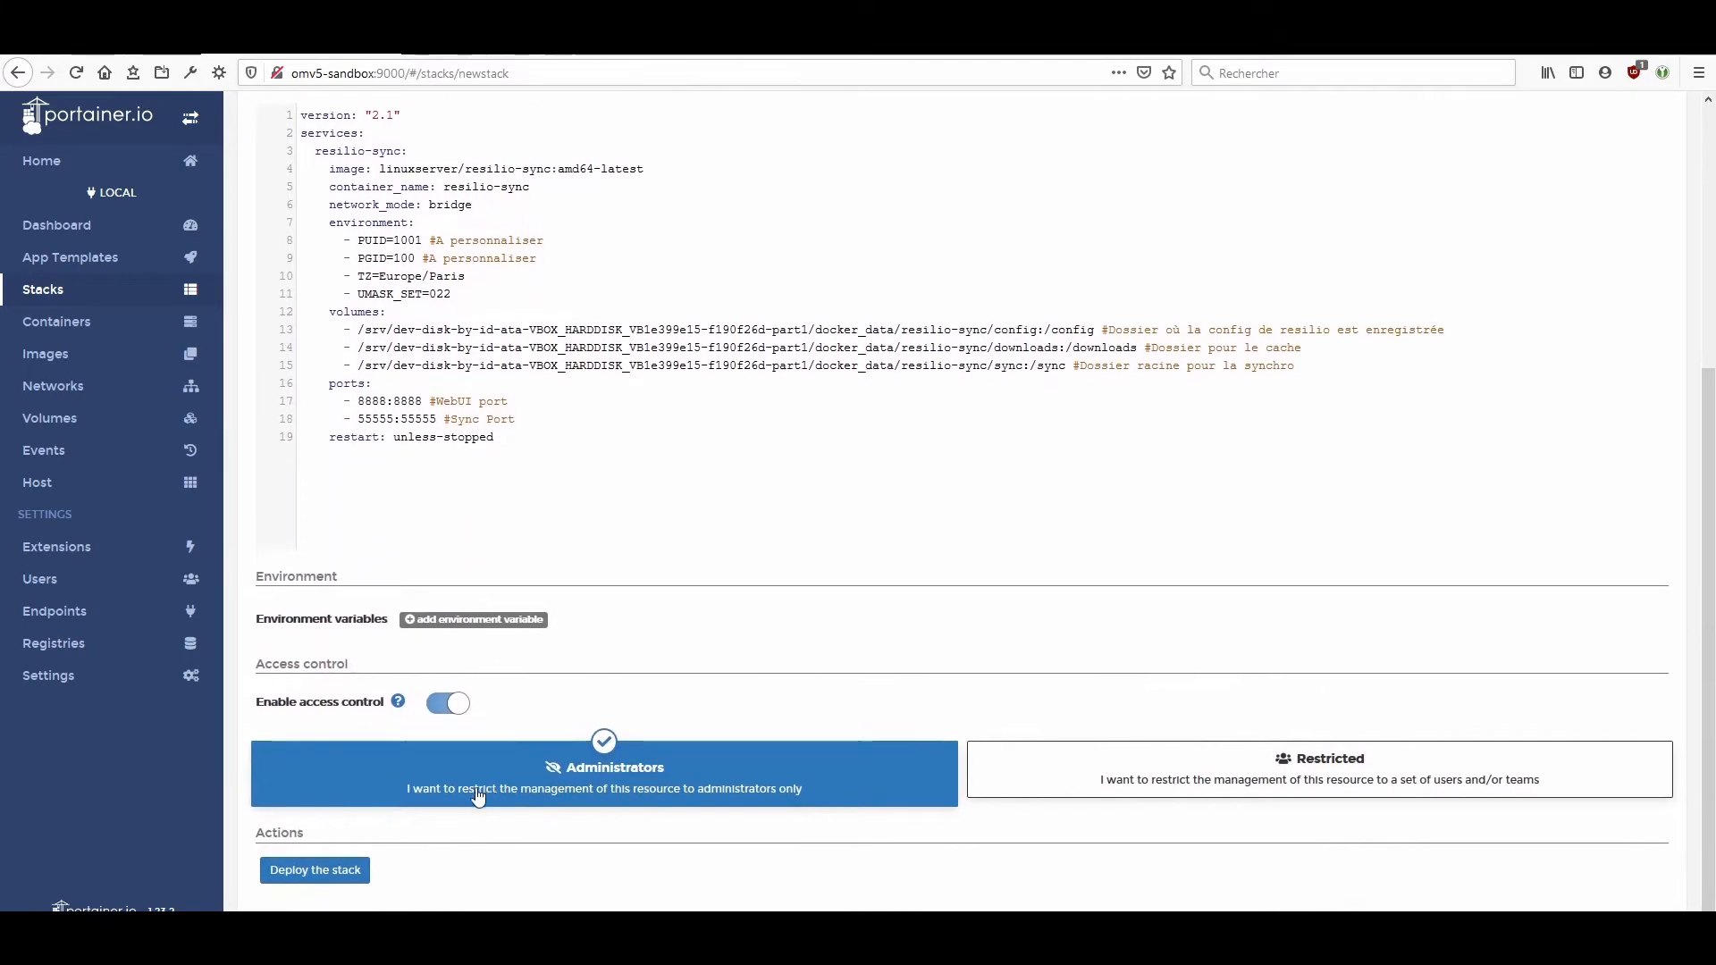
pyautogui.click(338, 871)
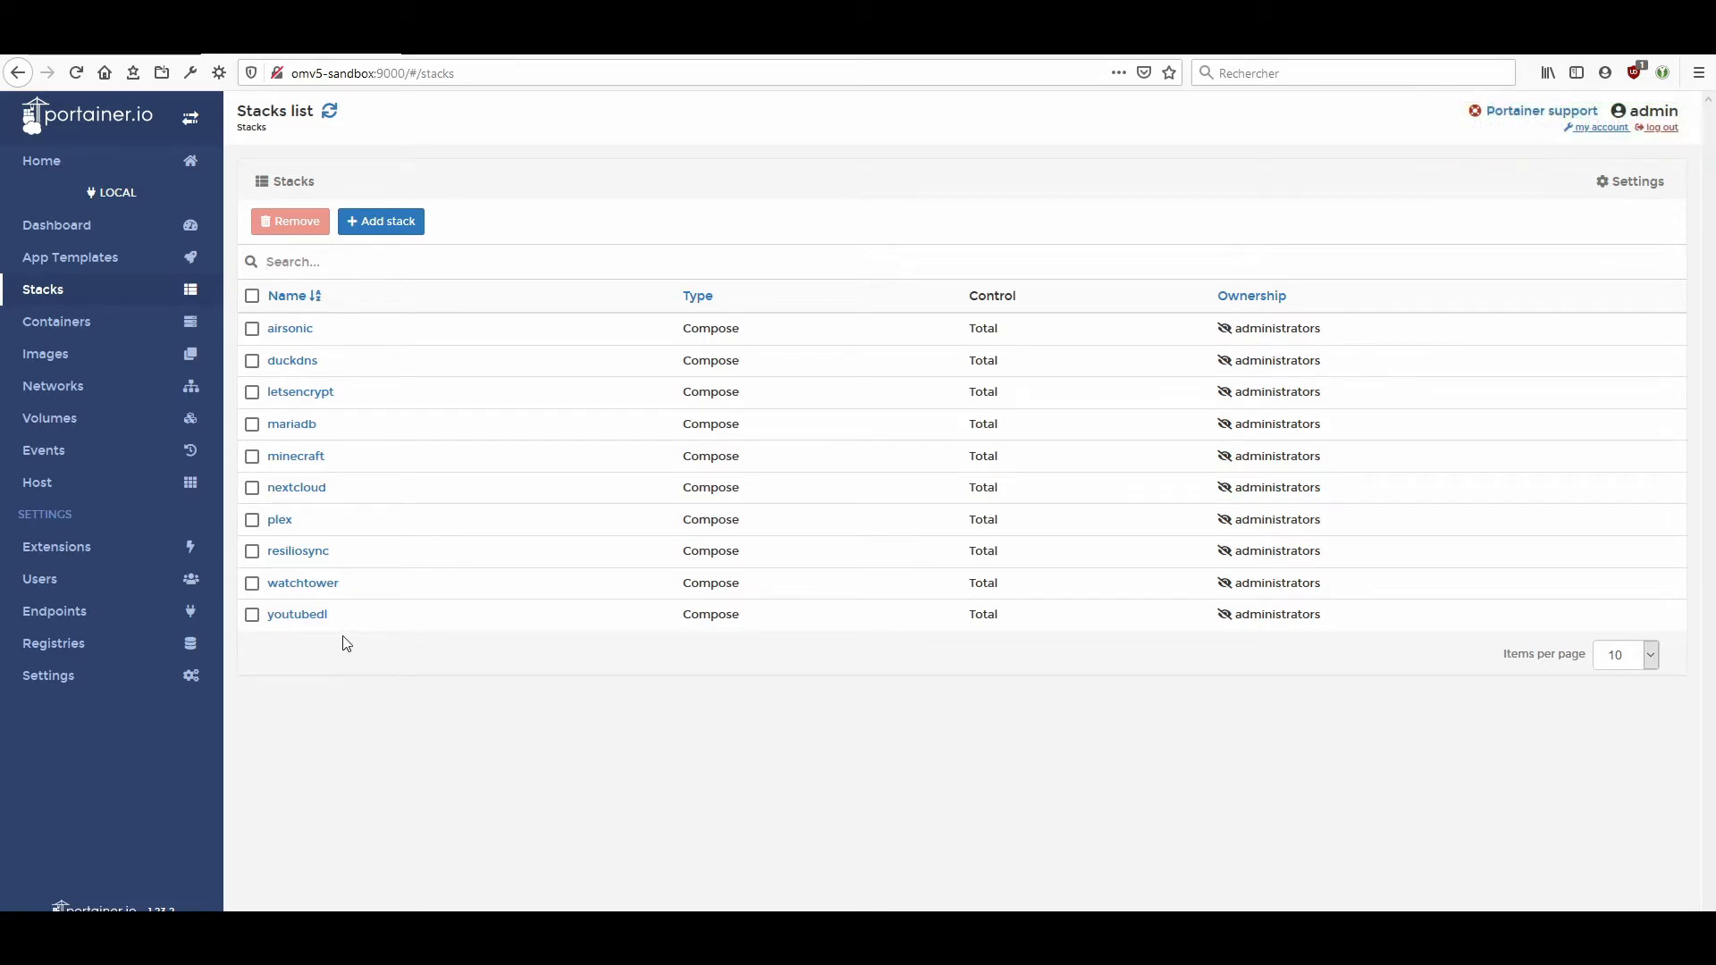
# Open the resilio-sync container's logs from the container list and read the latest entries.
pyautogui.click(95, 323)
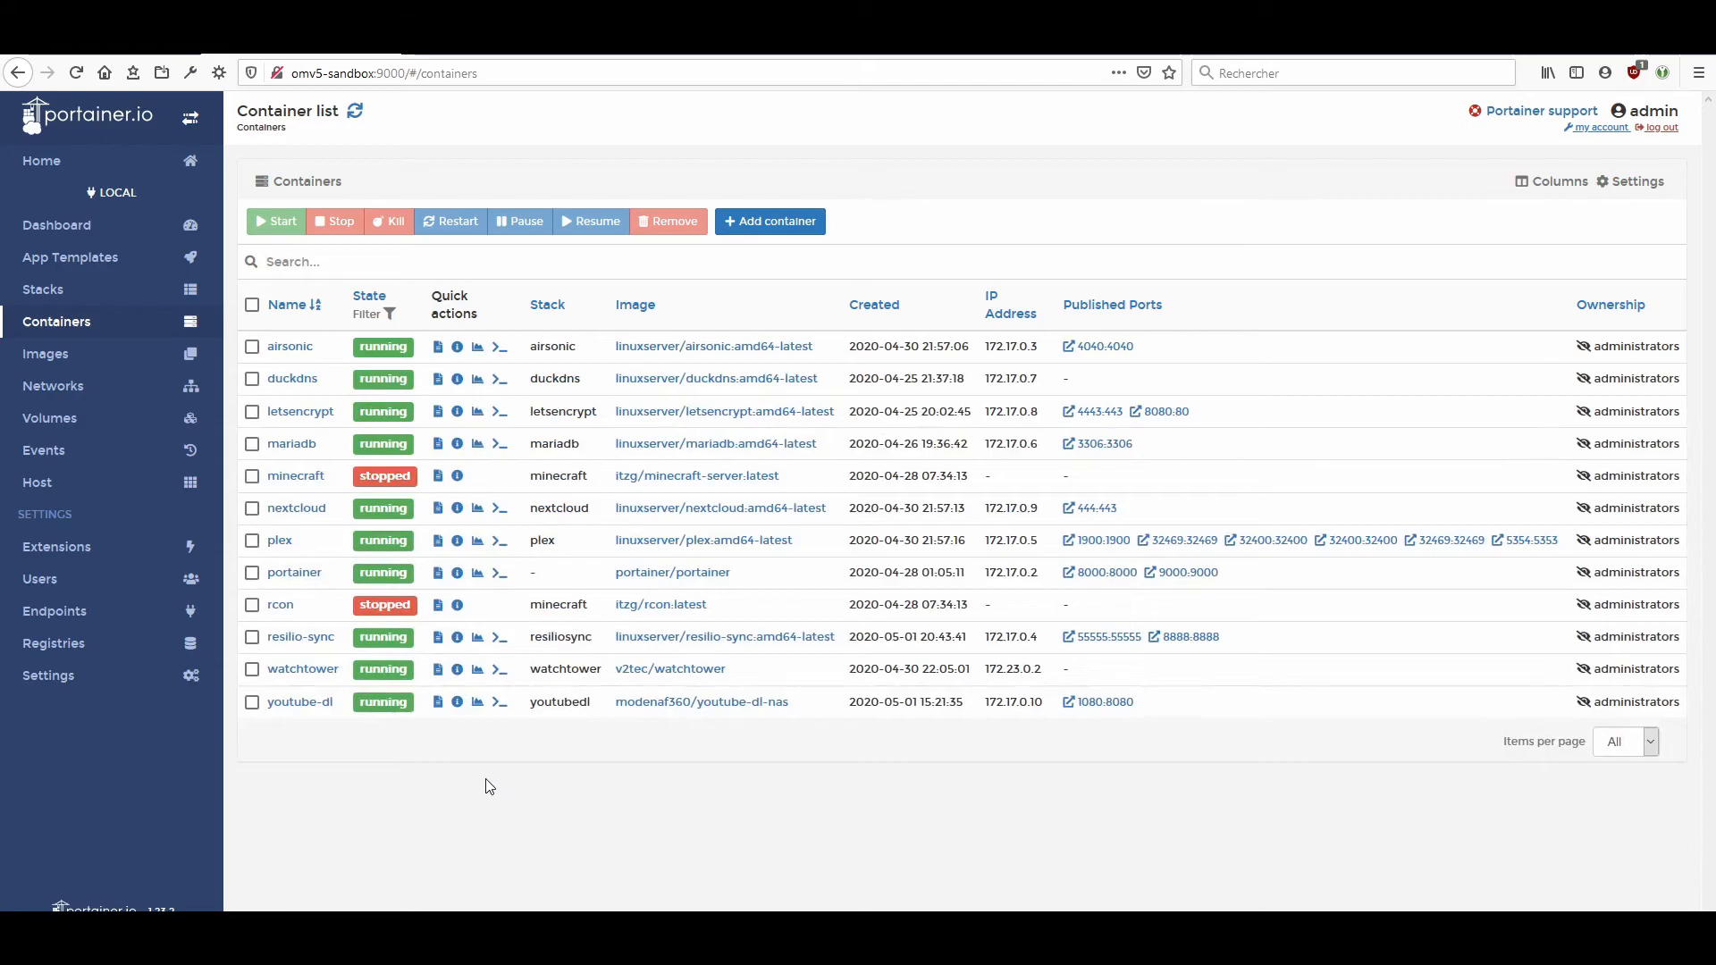
pyautogui.click(438, 637)
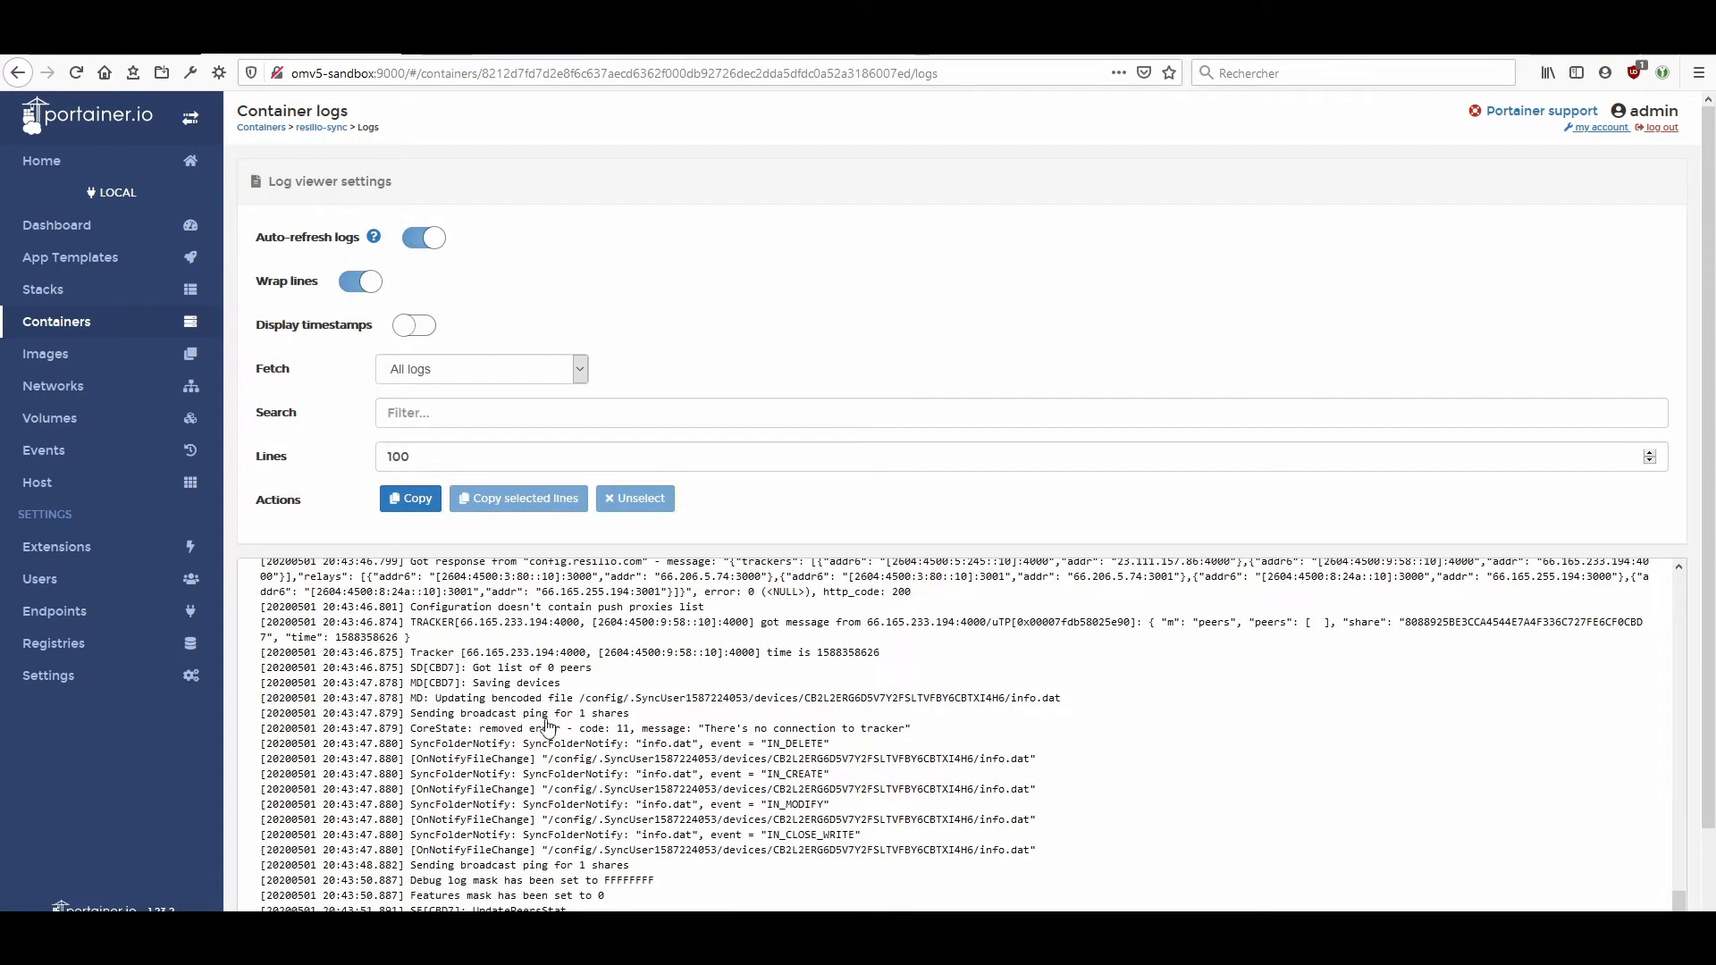
pyautogui.scroll(-2, 554, 722)
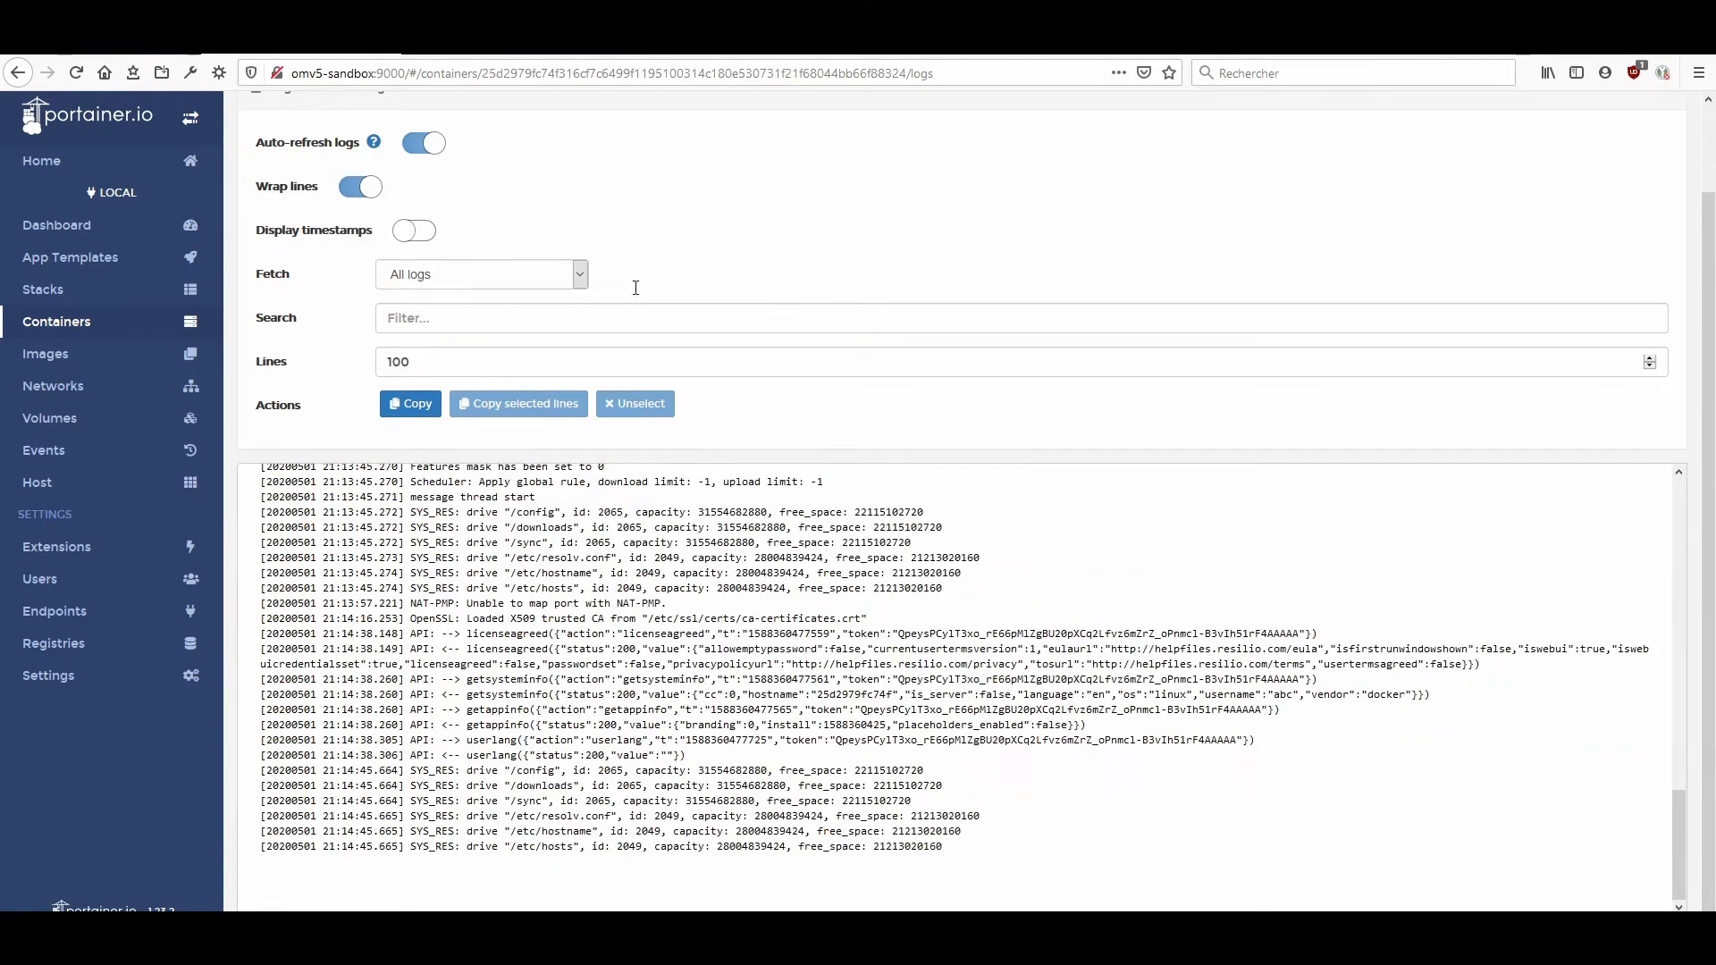
# Open the Resilio Sync web interface at omv5-sandbox:8888 in a new browser tab.
pyautogui.click(623, 53)
pyautogui.write('omv5-sandbox:8888')
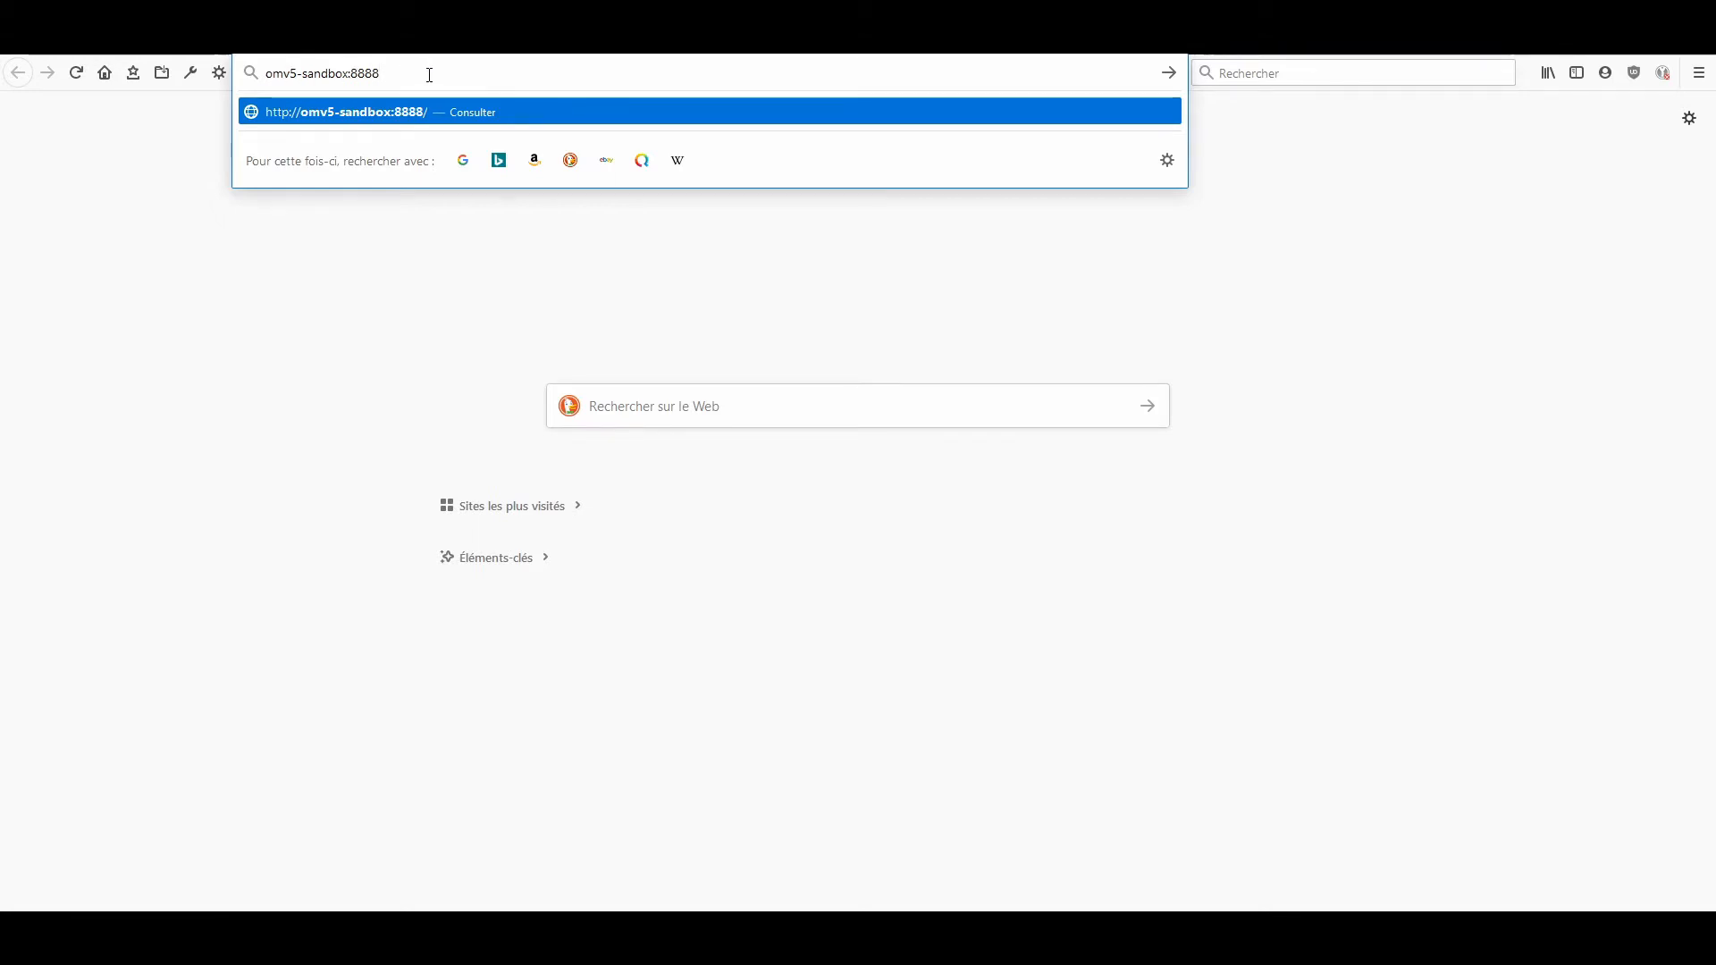
pyautogui.press('Return')
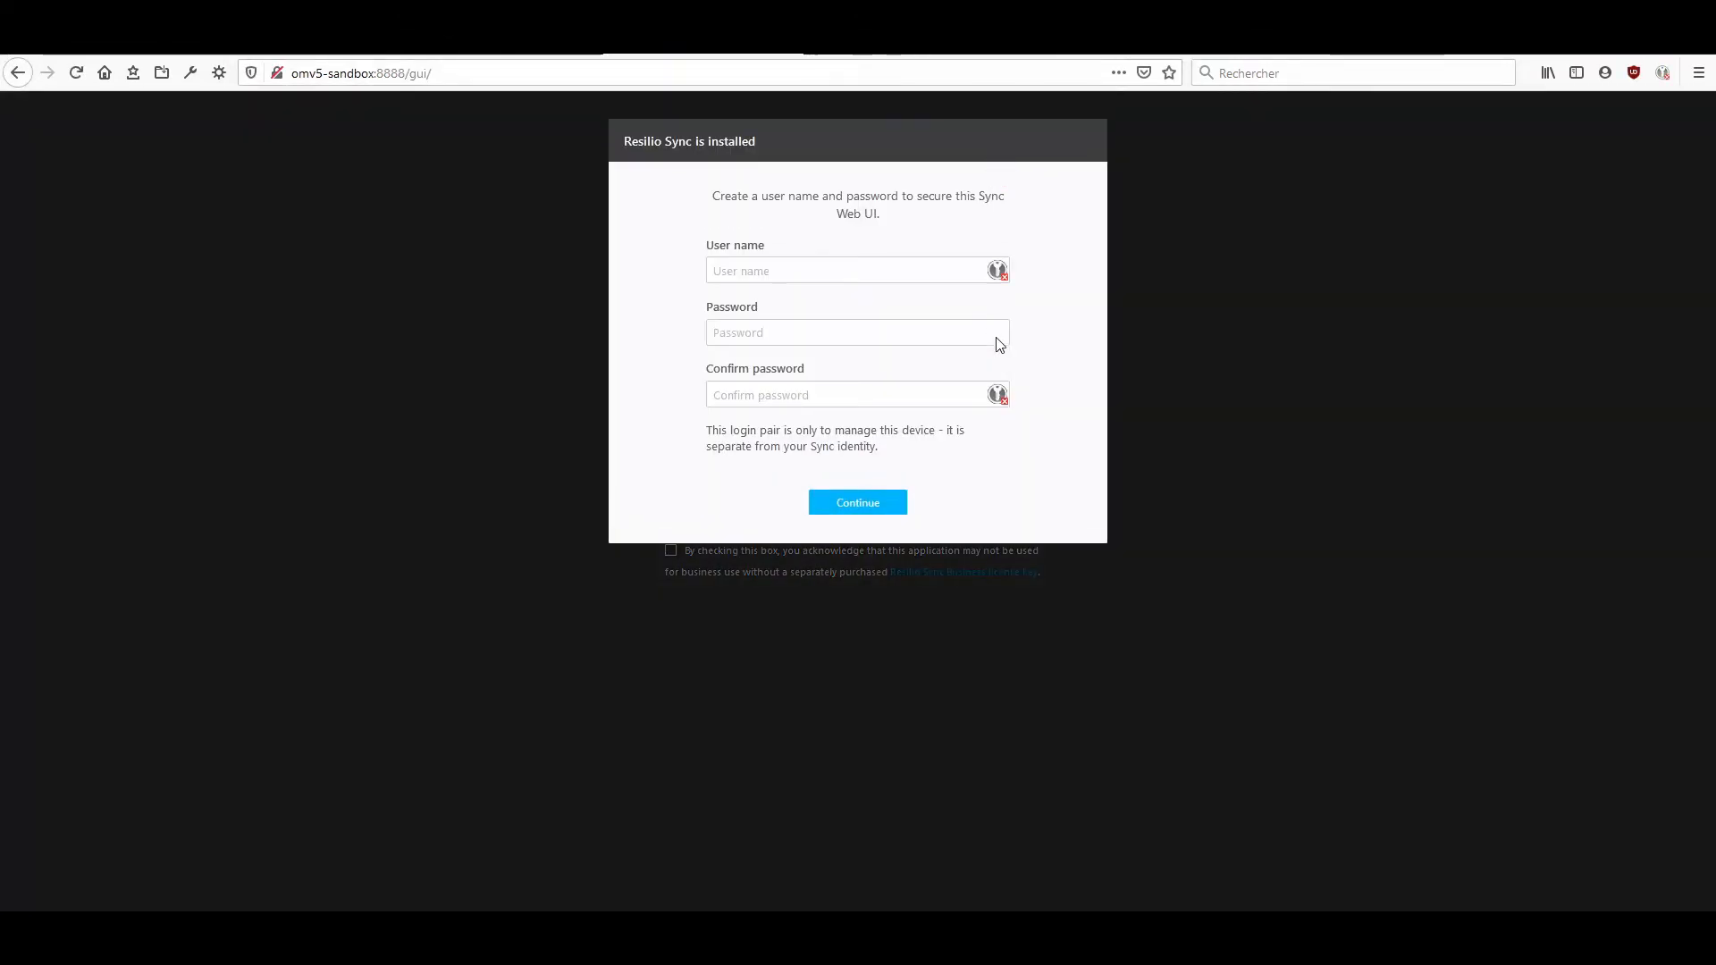
# Create the Sync web UI login with user name admin and a confirmed password, and update the login saved in the browser.
pyautogui.click(905, 265)
pyautogui.write('admin')
pyautogui.press('Tab')
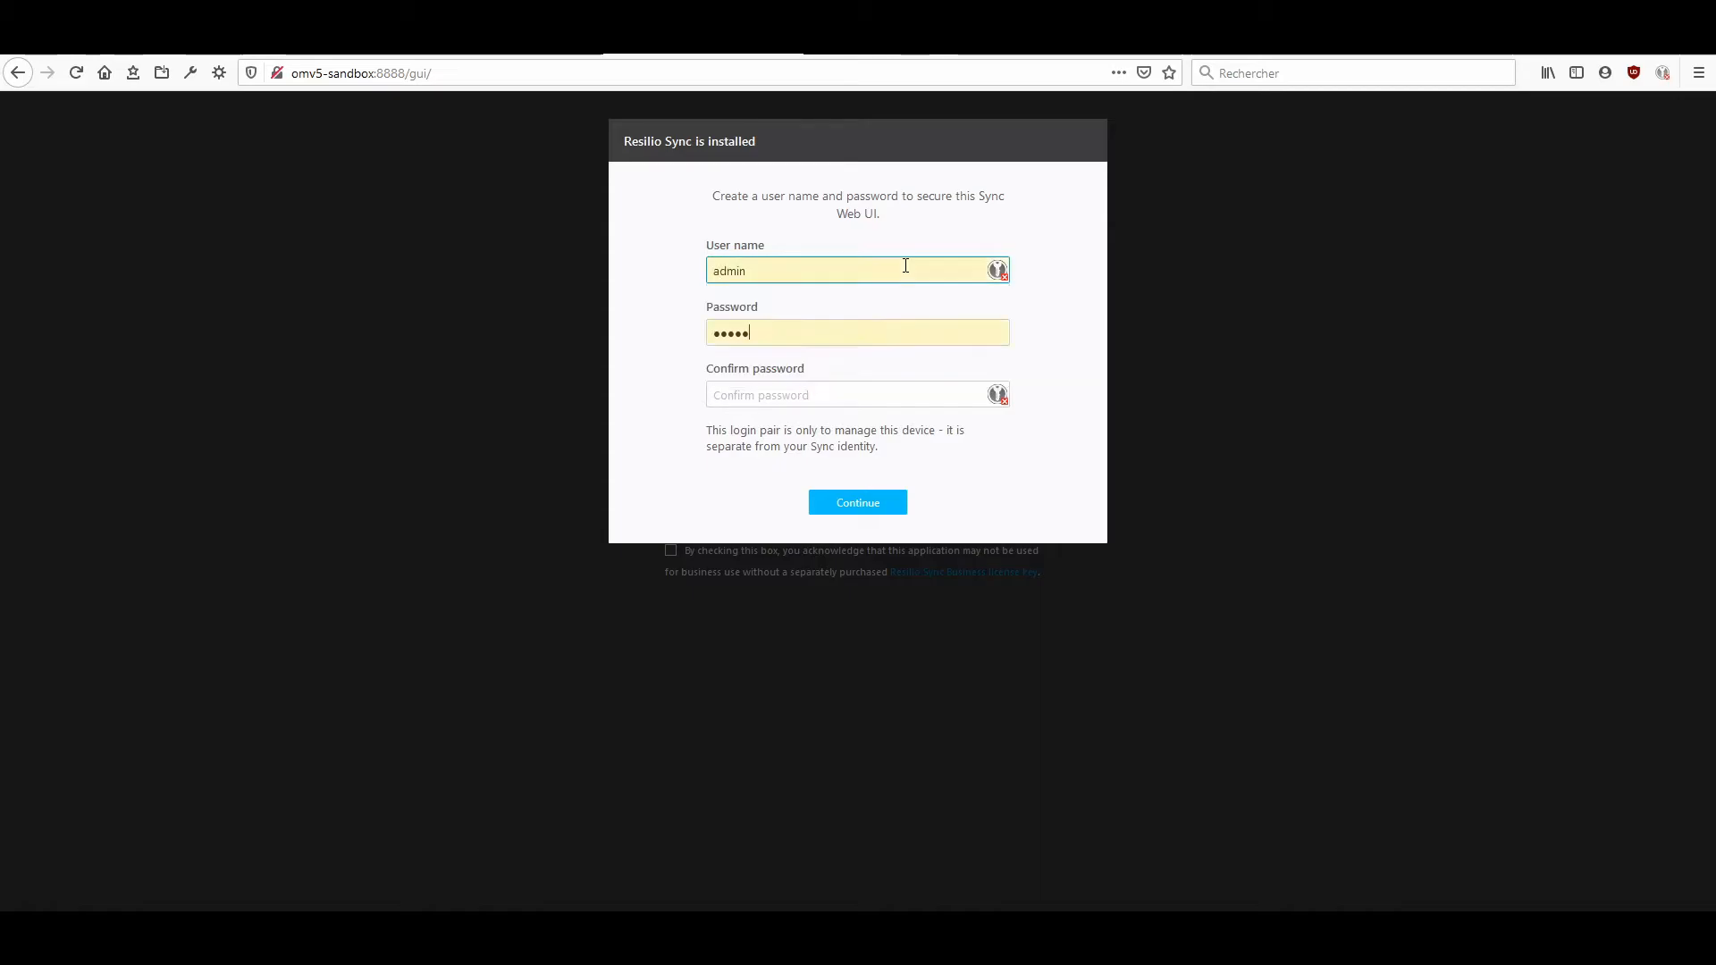
pyautogui.press('BackSpace')
pyautogui.press('BackSpace')
pyautogui.press('BackSpace')
pyautogui.press('BackSpace')
pyautogui.press('BackSpace')
pyautogui.write('•••••••')
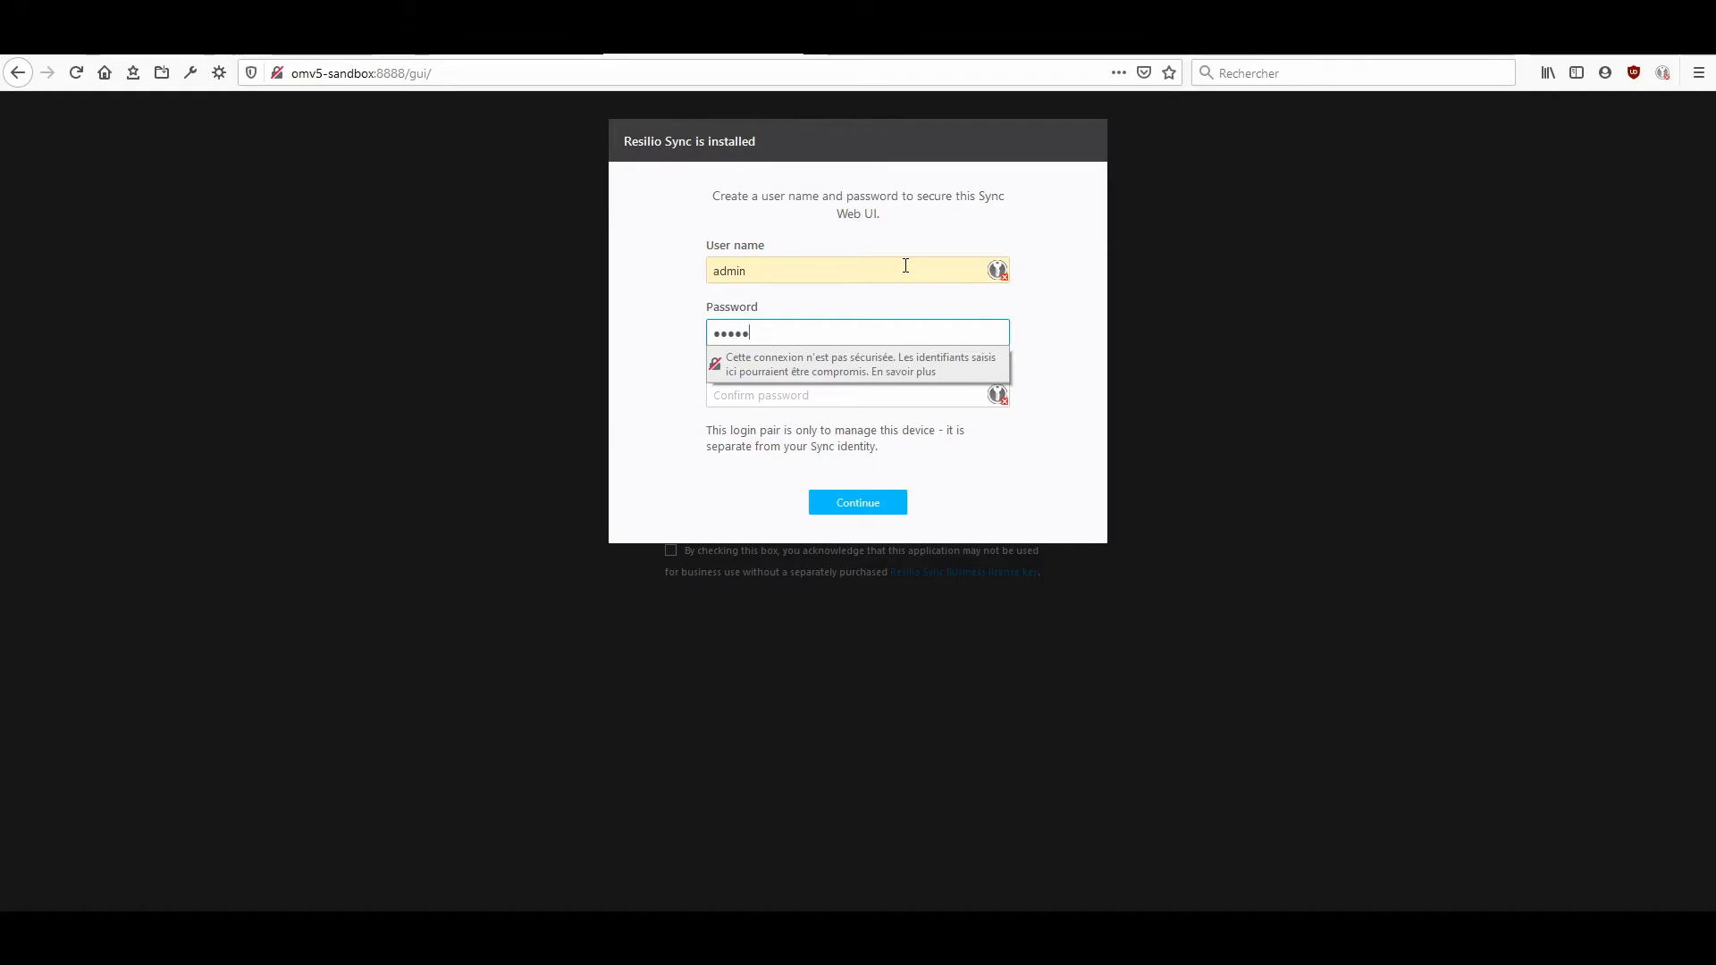
pyautogui.write('•')
pyautogui.press('Tab')
pyautogui.write('•••')
pyautogui.press('Return')
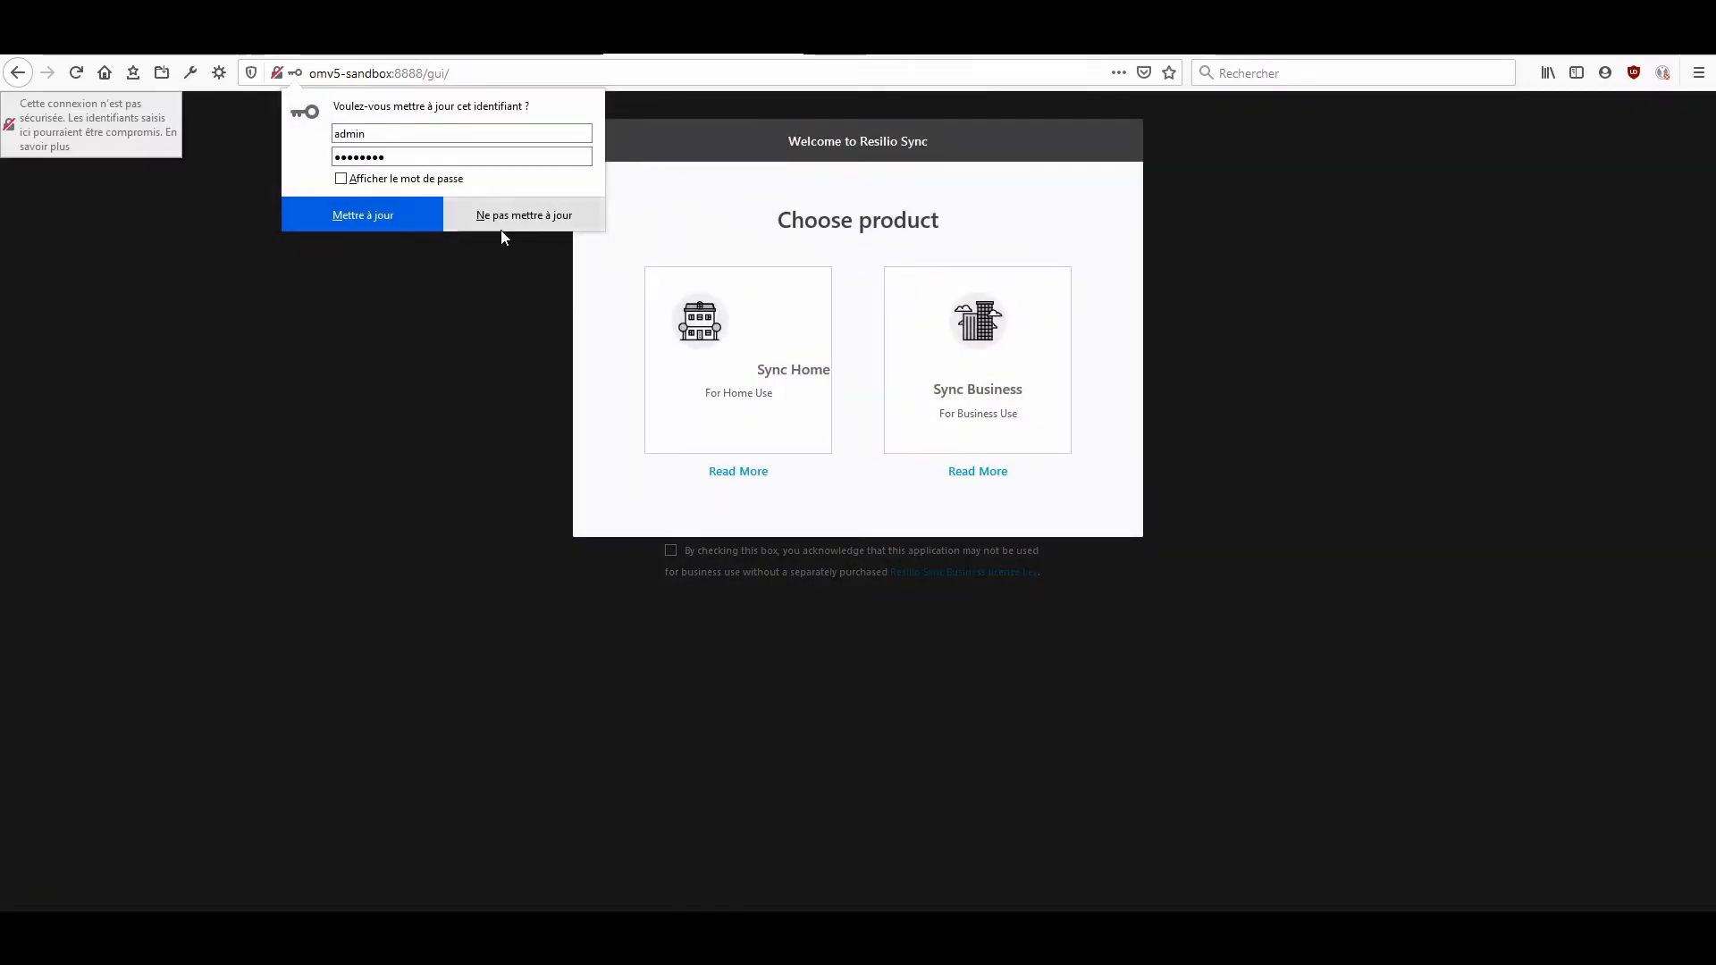
pyautogui.click(401, 224)
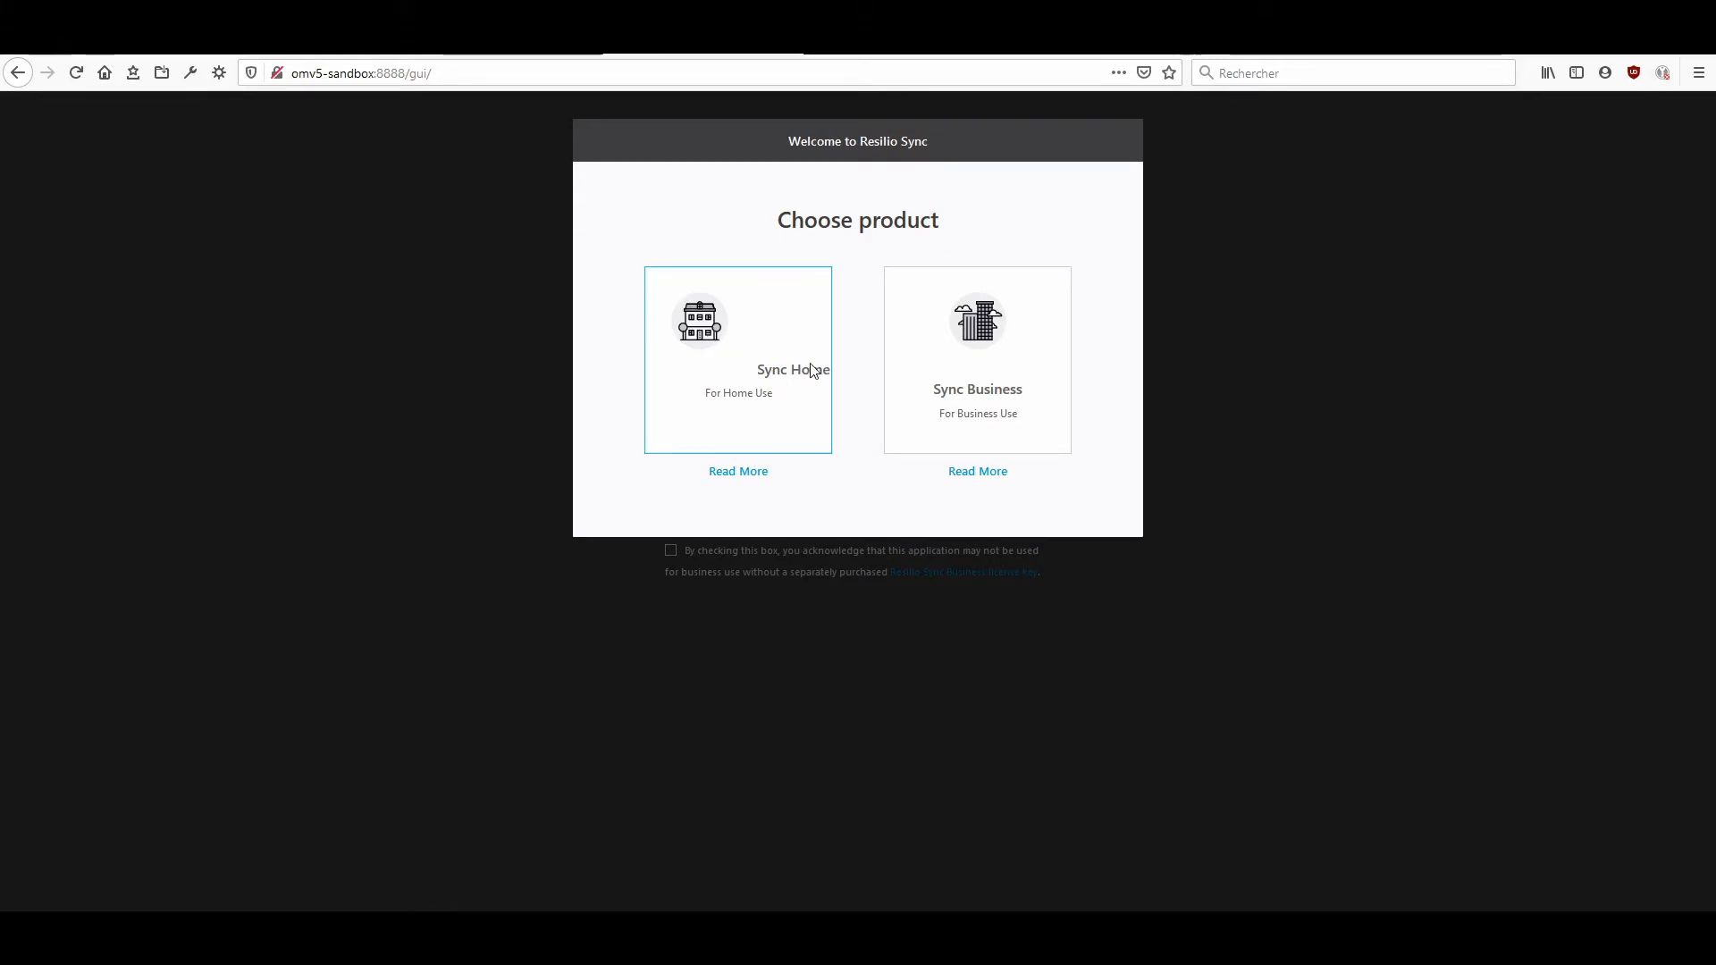
# Choose Sync Home as the product and set the display name for sharing folders to dukeOfPuteaux.
pyautogui.click(712, 332)
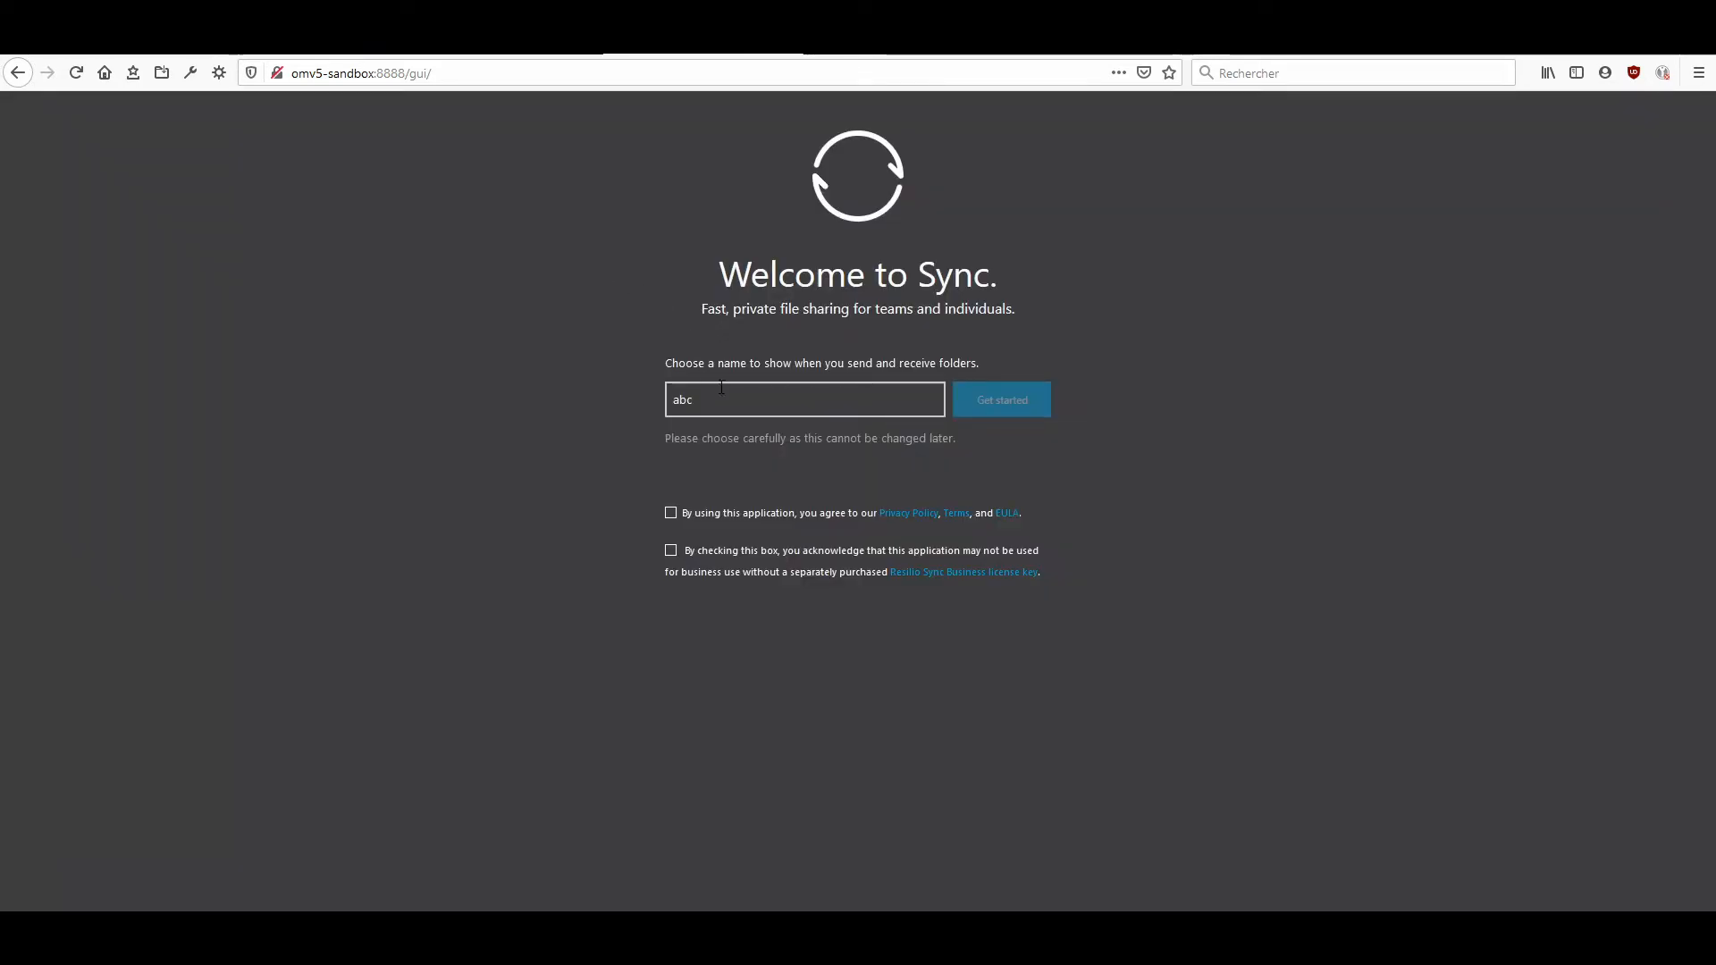
pyautogui.moveTo(706, 401); pyautogui.dragTo(540, 420)
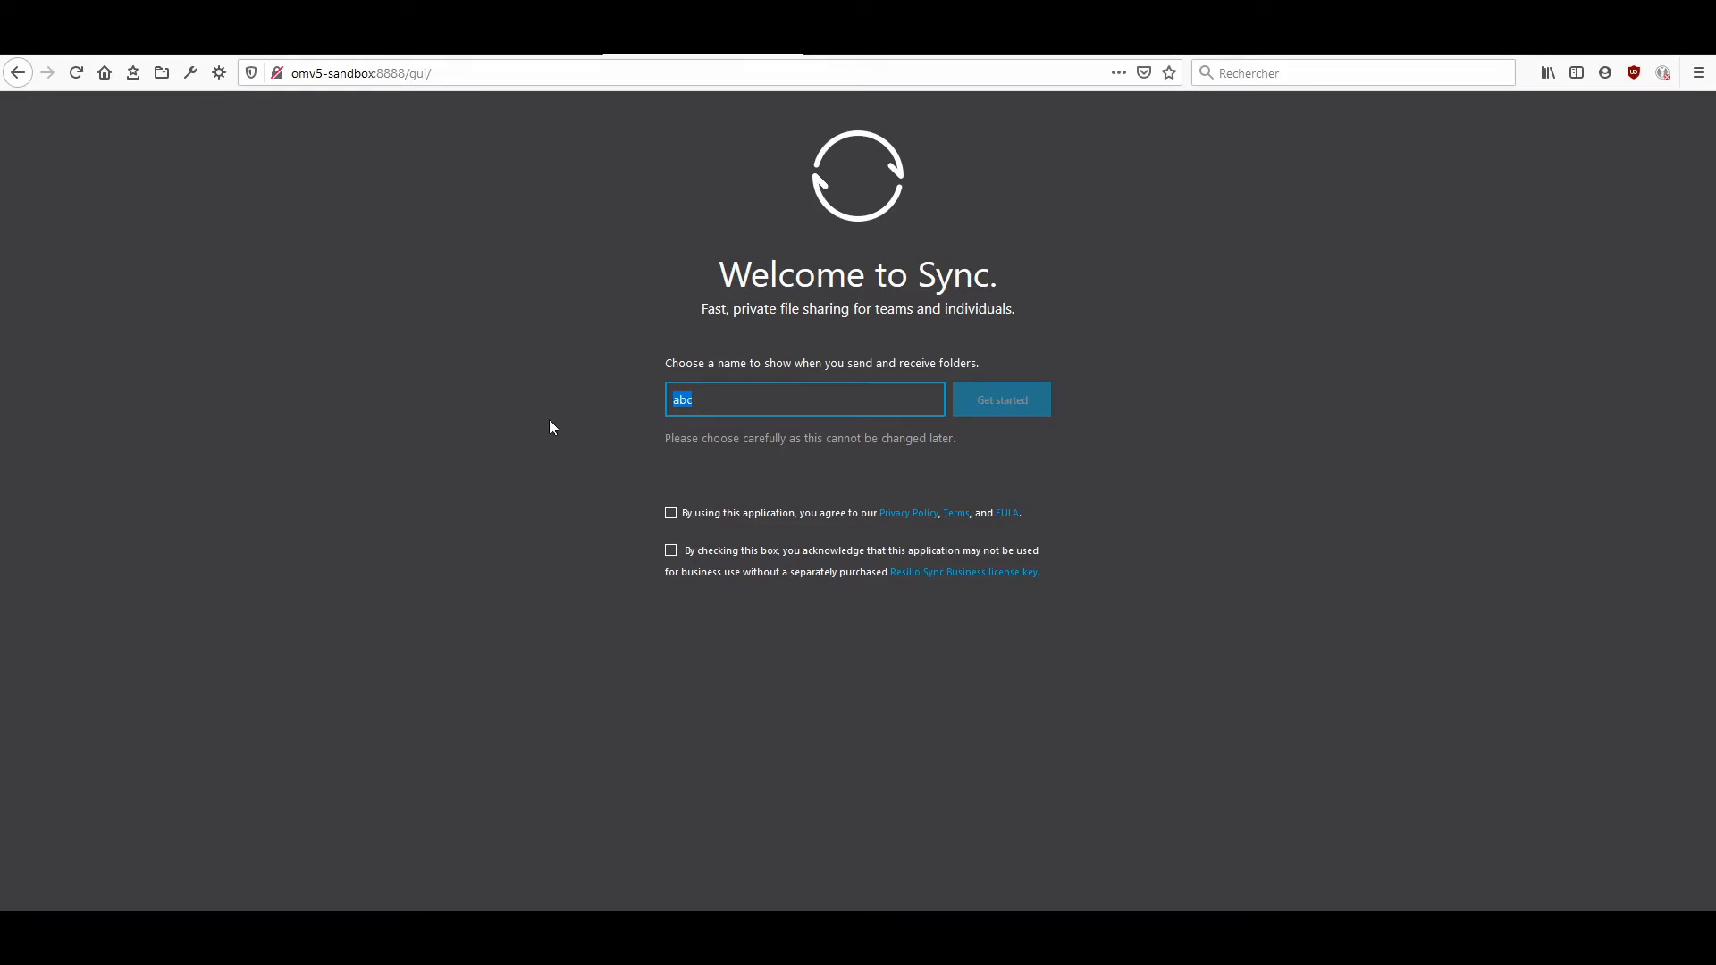
pyautogui.write('duek')
pyautogui.press('BackSpace')
pyautogui.press('BackSpace')
pyautogui.press('BackSpace')
pyautogui.press('BackSpace')
pyautogui.write('dukeOf')
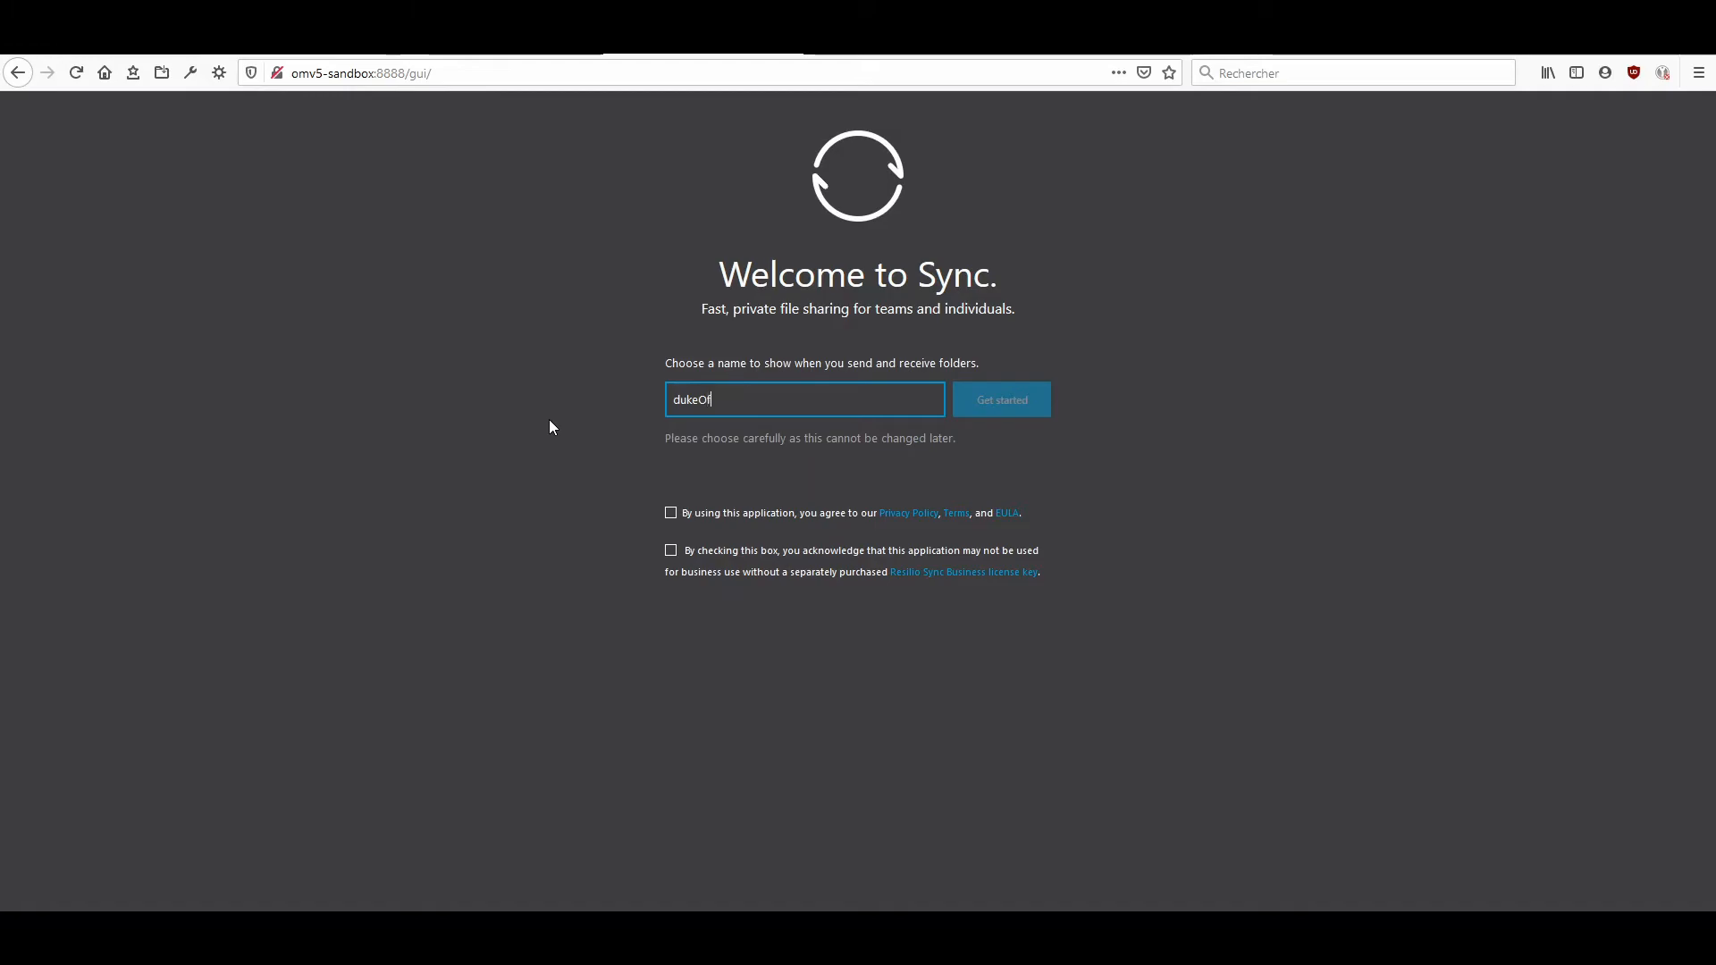
pyautogui.write('Puteaux')
# Accept the privacy, terms and EULA agreement and the non-business-use acknowledgement, and start Sync.
pyautogui.click(670, 512)
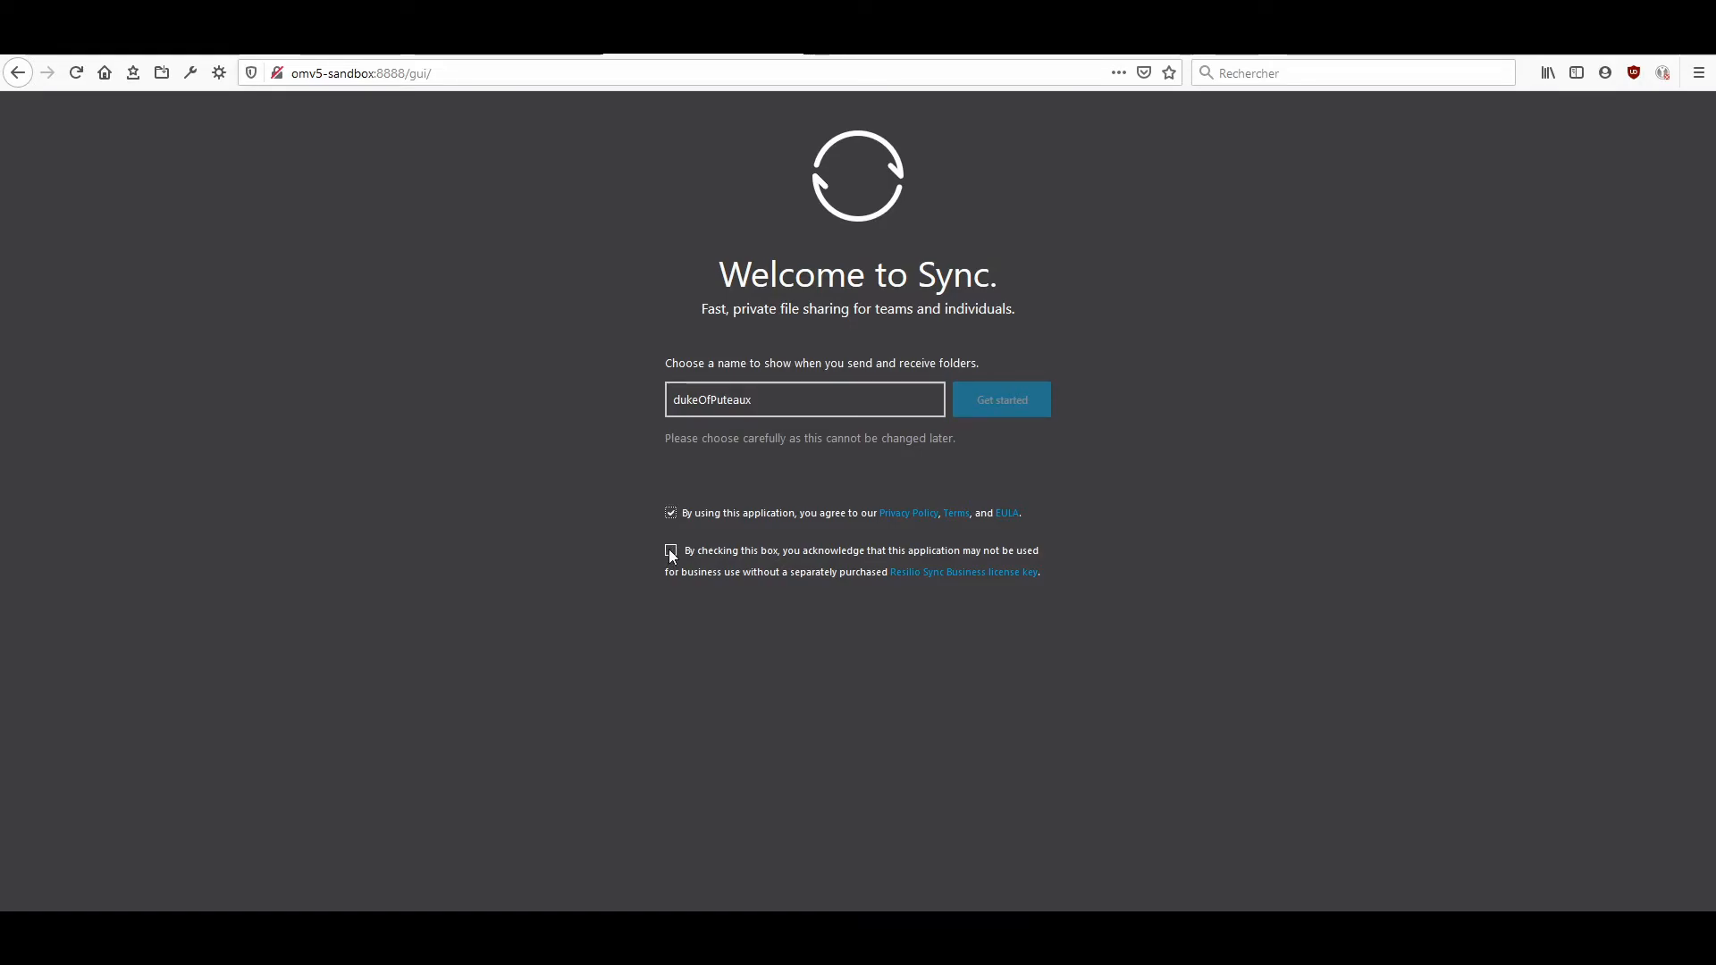
pyautogui.click(670, 551)
pyautogui.click(1008, 407)
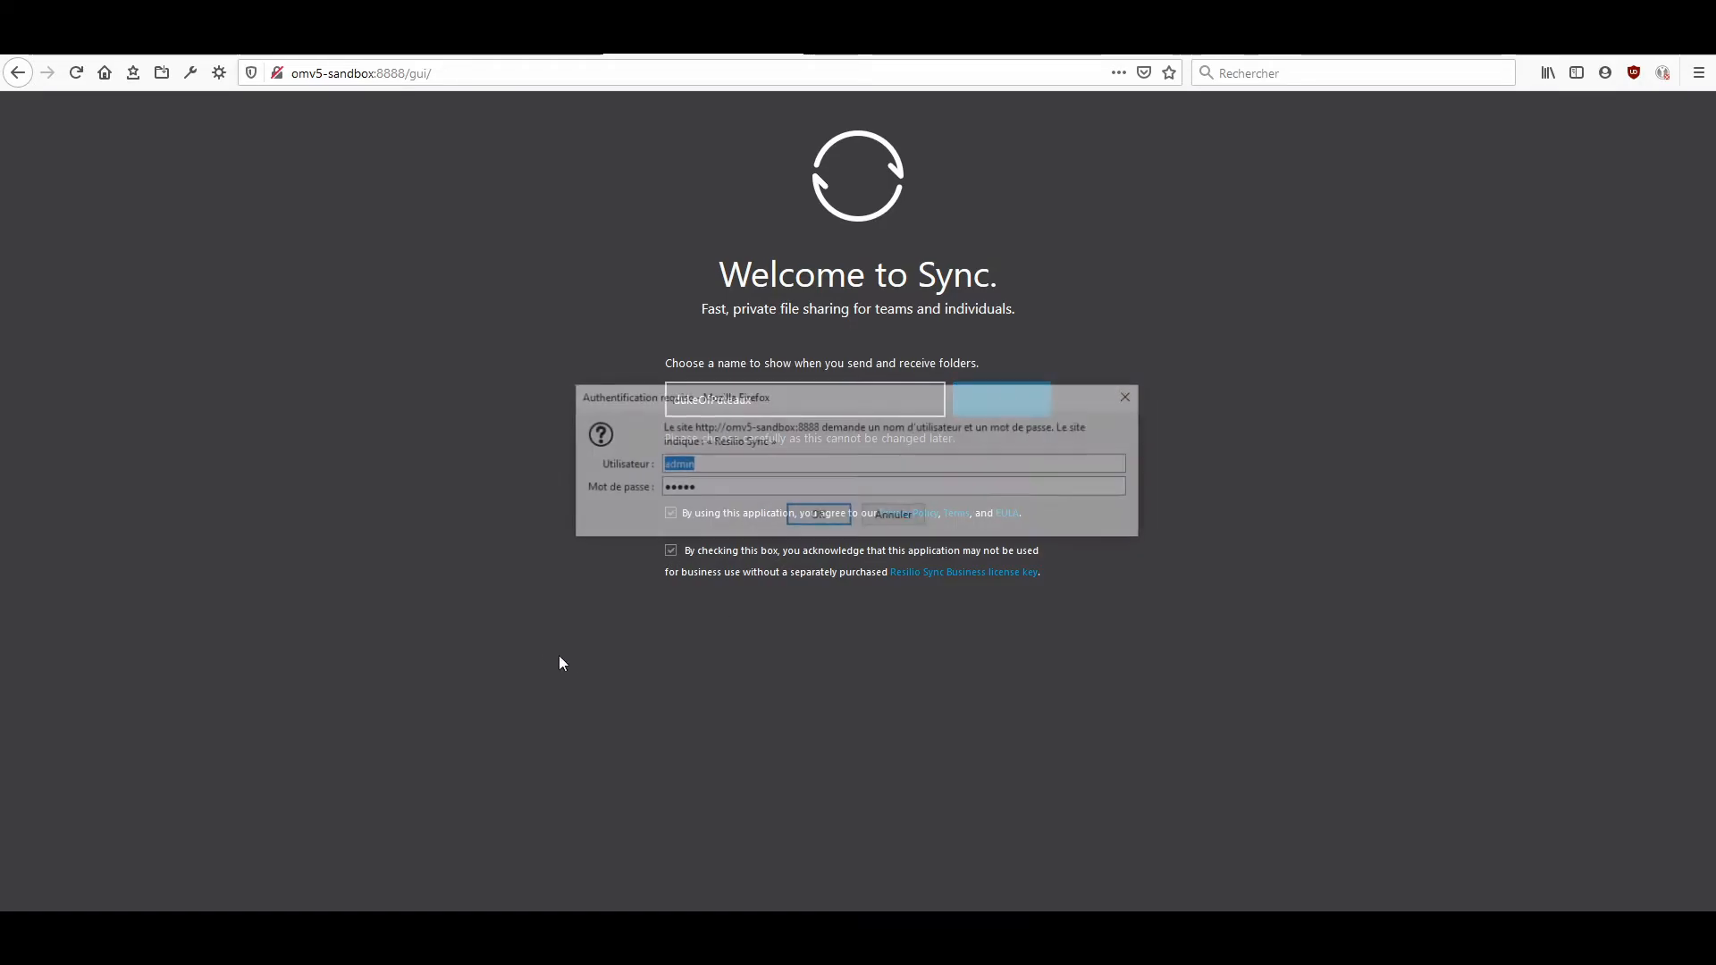
# Sign in to the Sync web interface as admin with the account password, and update the login saved in the browser.
pyautogui.press('Tab')
pyautogui.write('•••••••••')
pyautogui.press('Return')
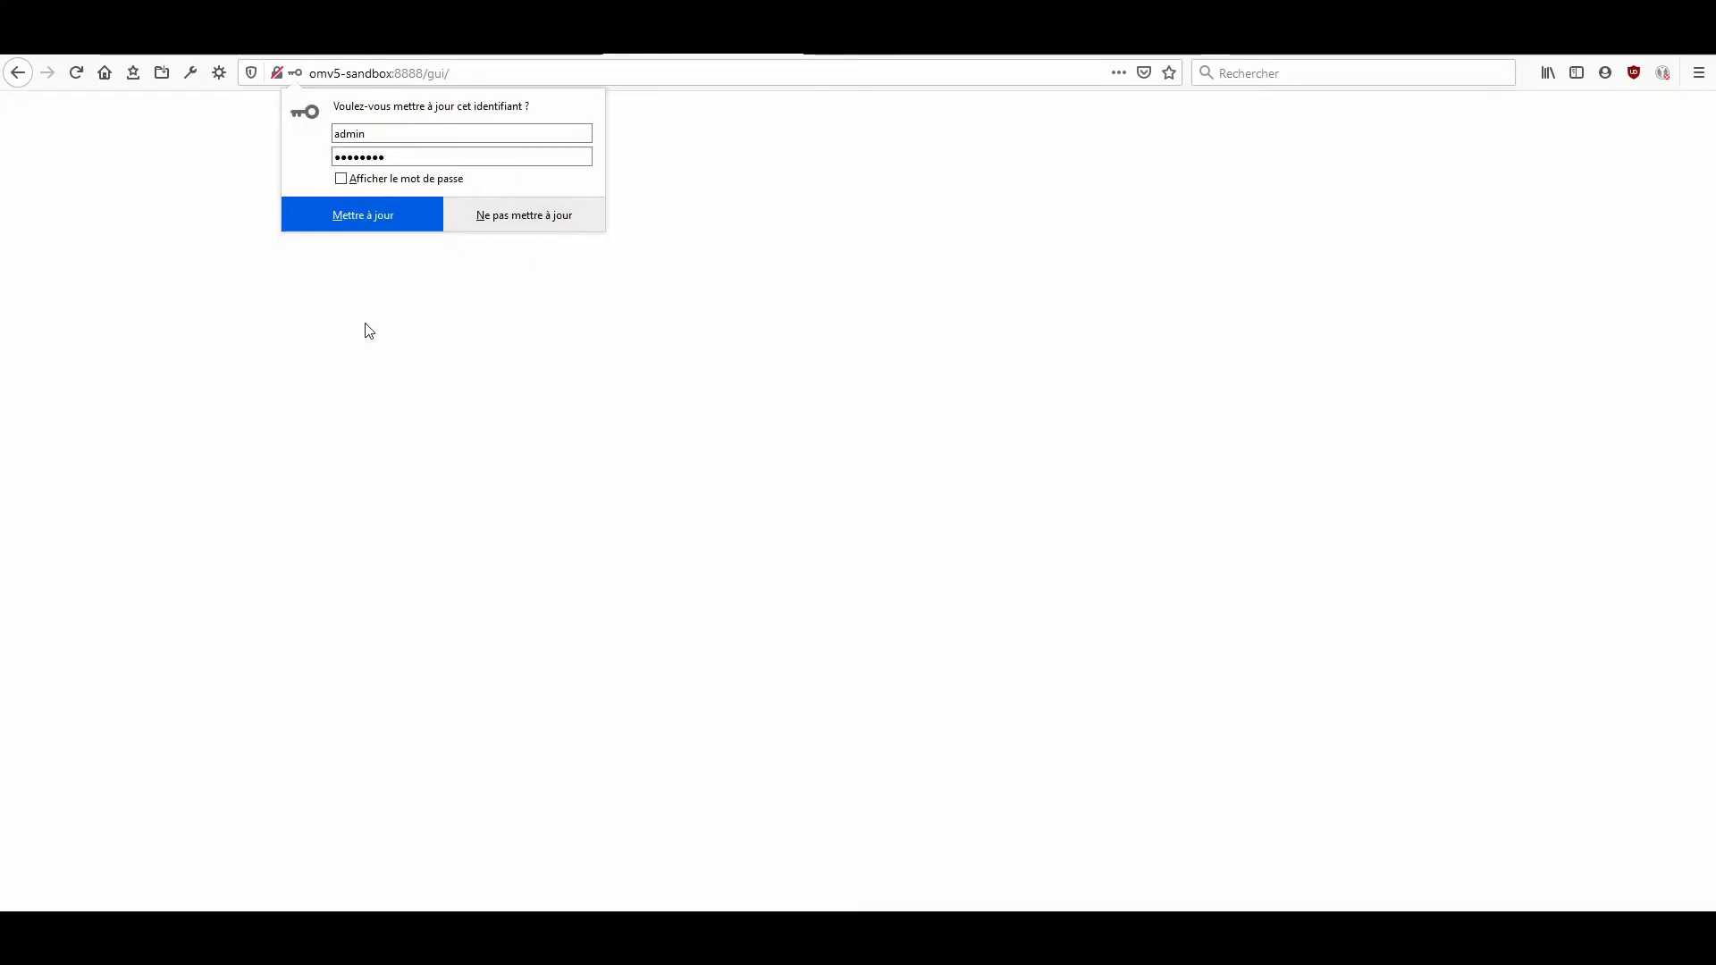
pyautogui.click(401, 220)
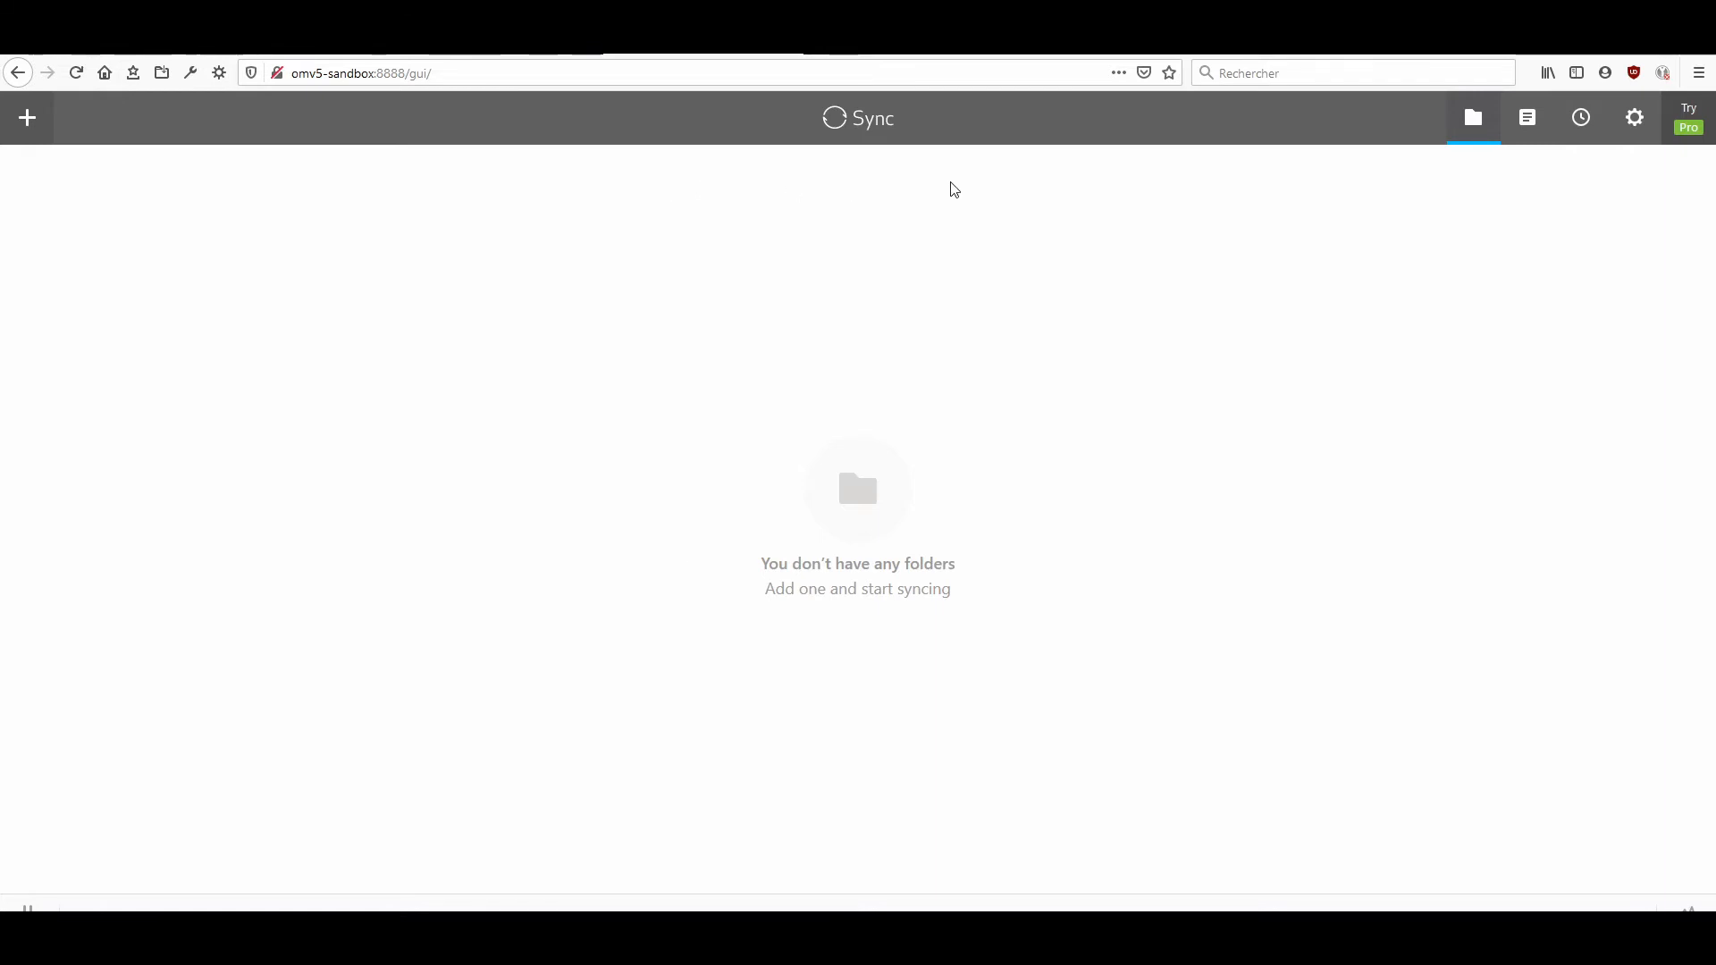
# Set the Sync interface language to Français in the general settings.
pyautogui.click(1634, 117)
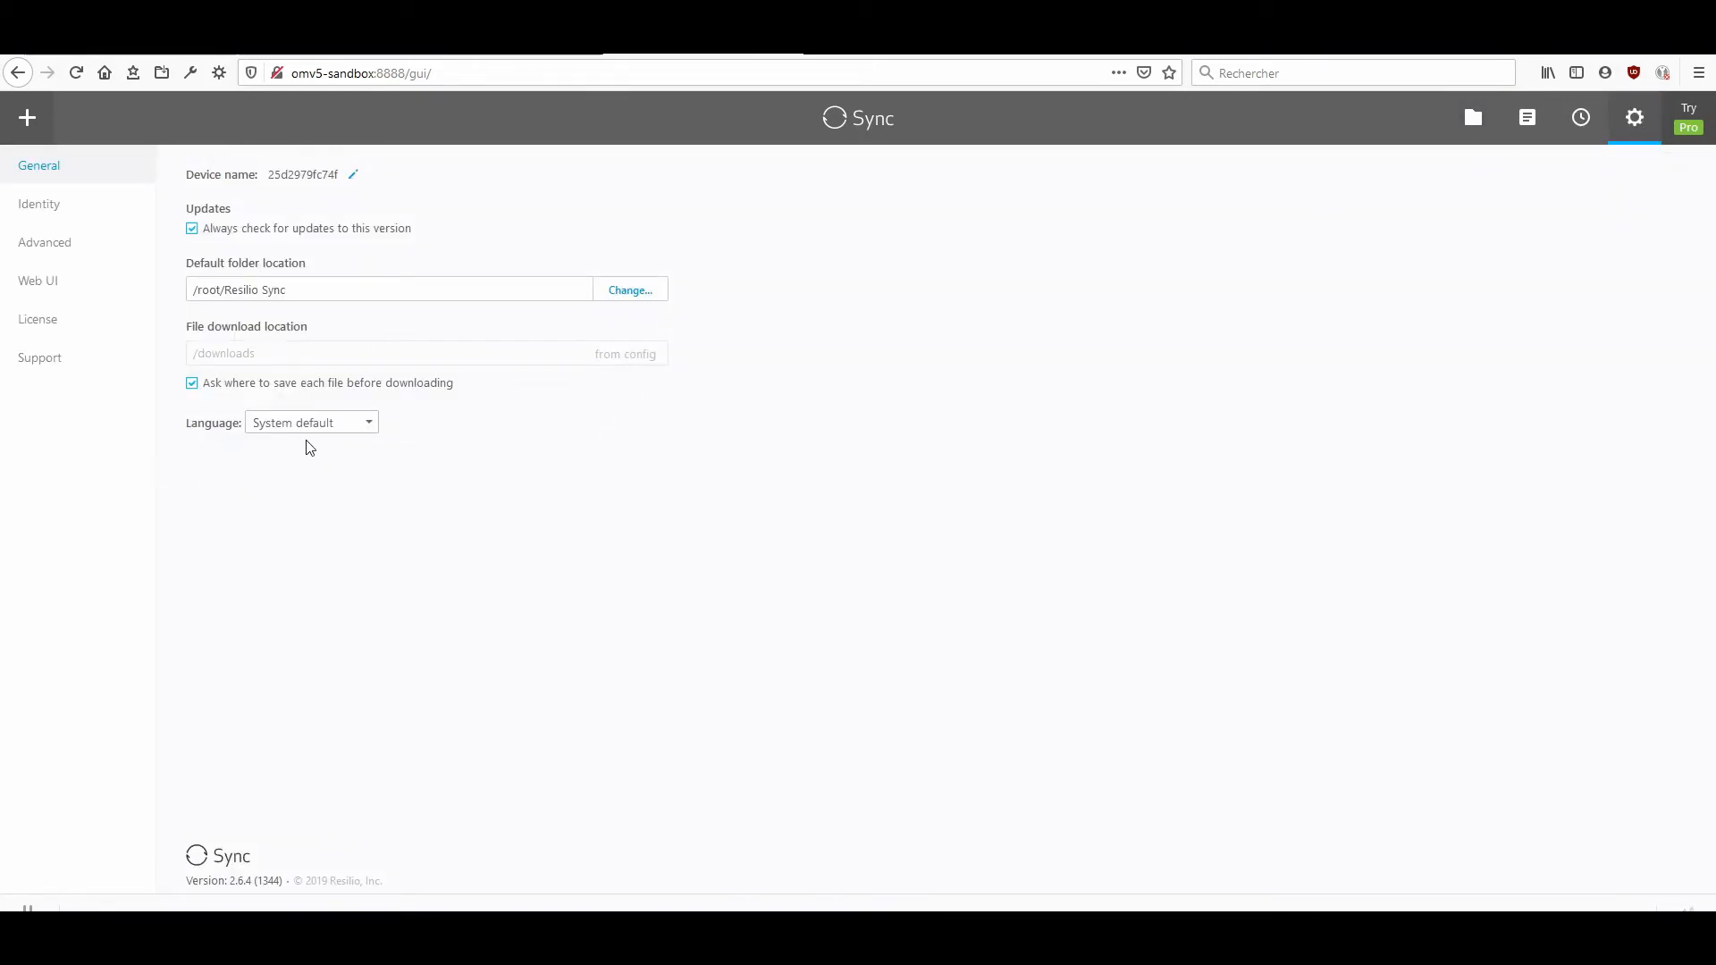
pyautogui.click(341, 427)
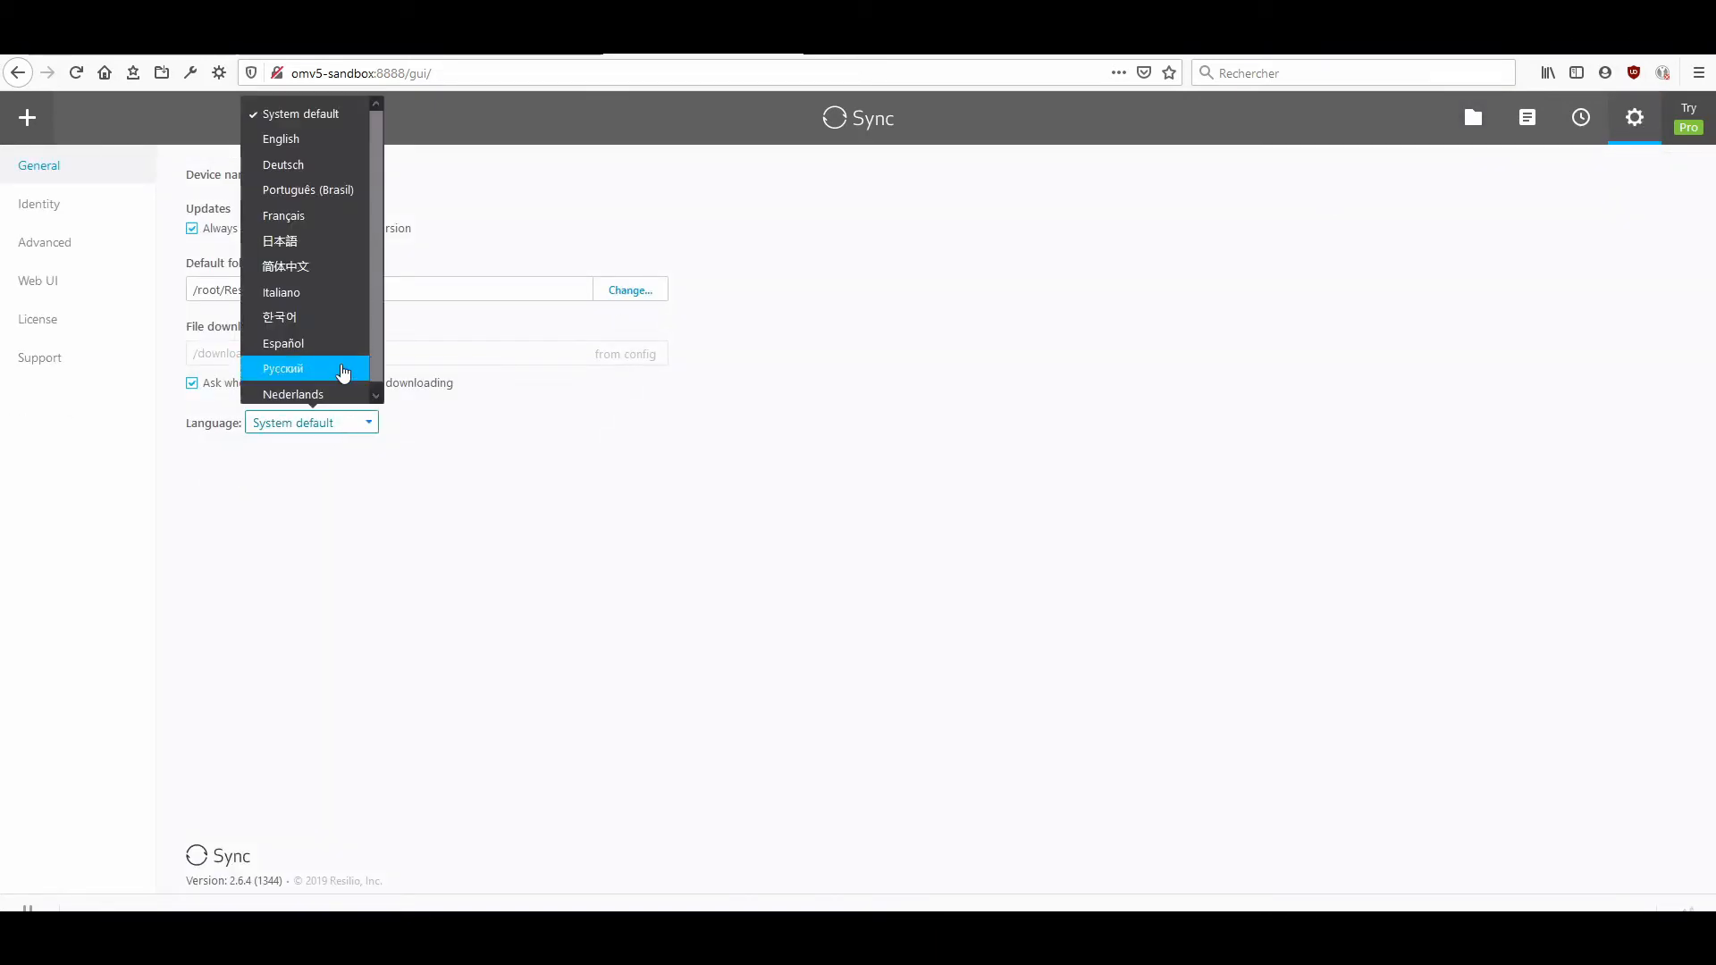
pyautogui.click(304, 216)
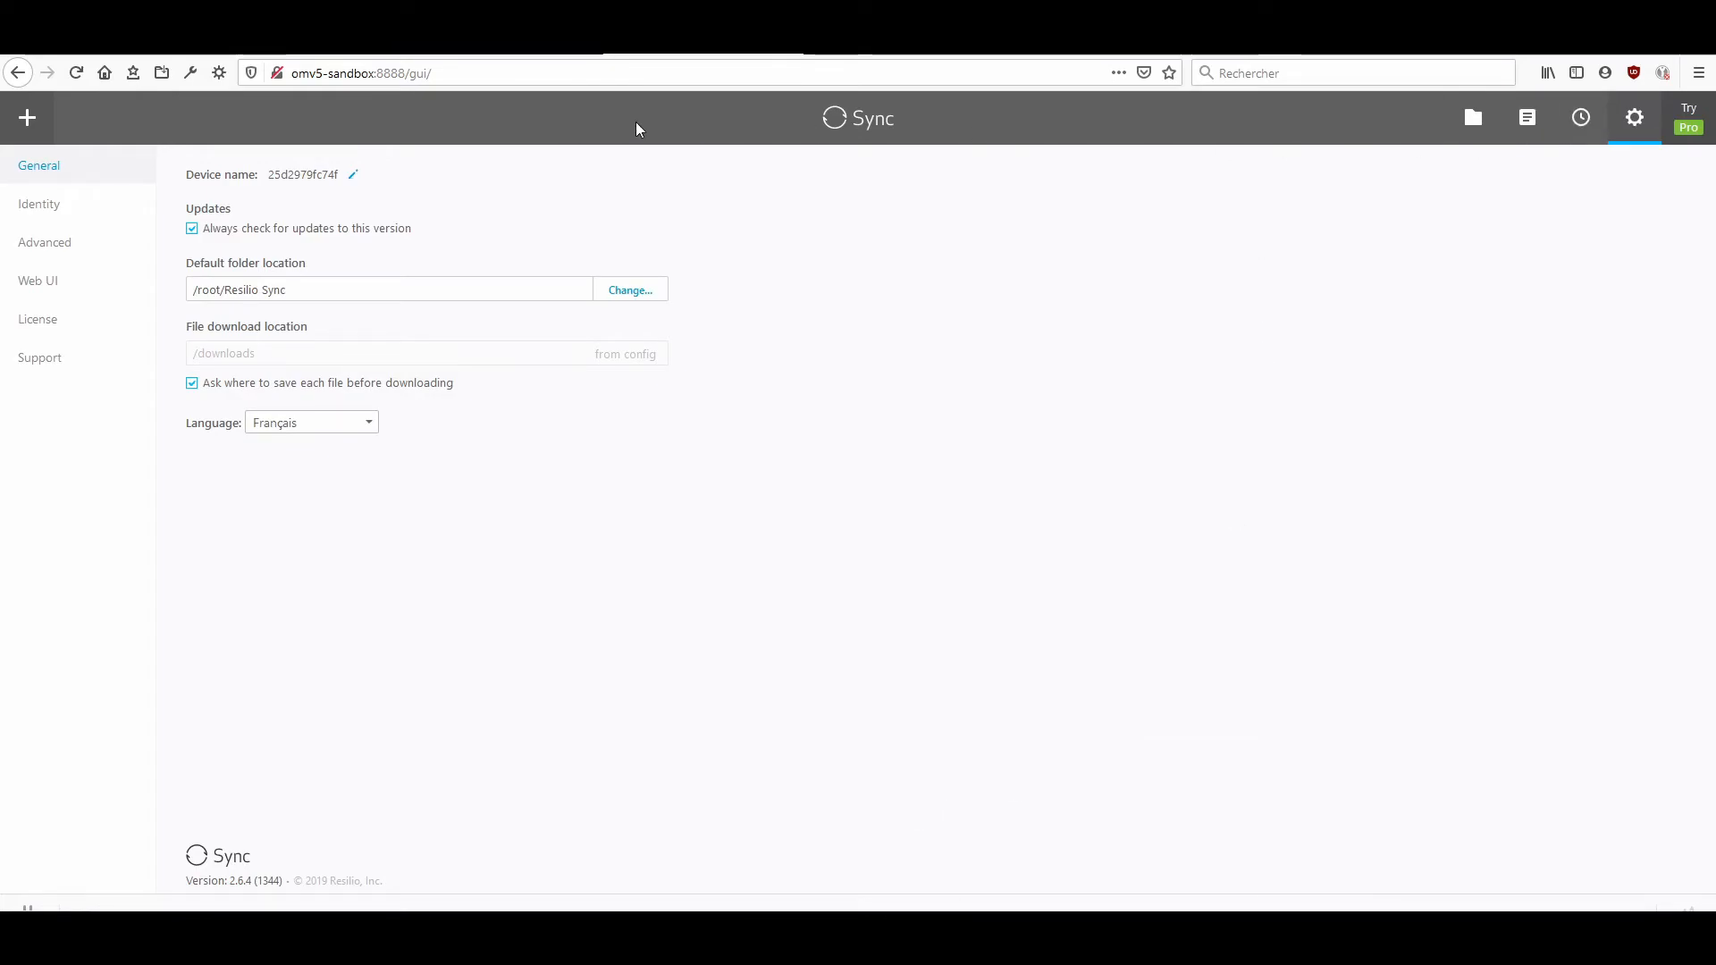
# Return to the folder list and add the existing /sync/test directory as a standard sync folder.
pyautogui.click(1473, 119)
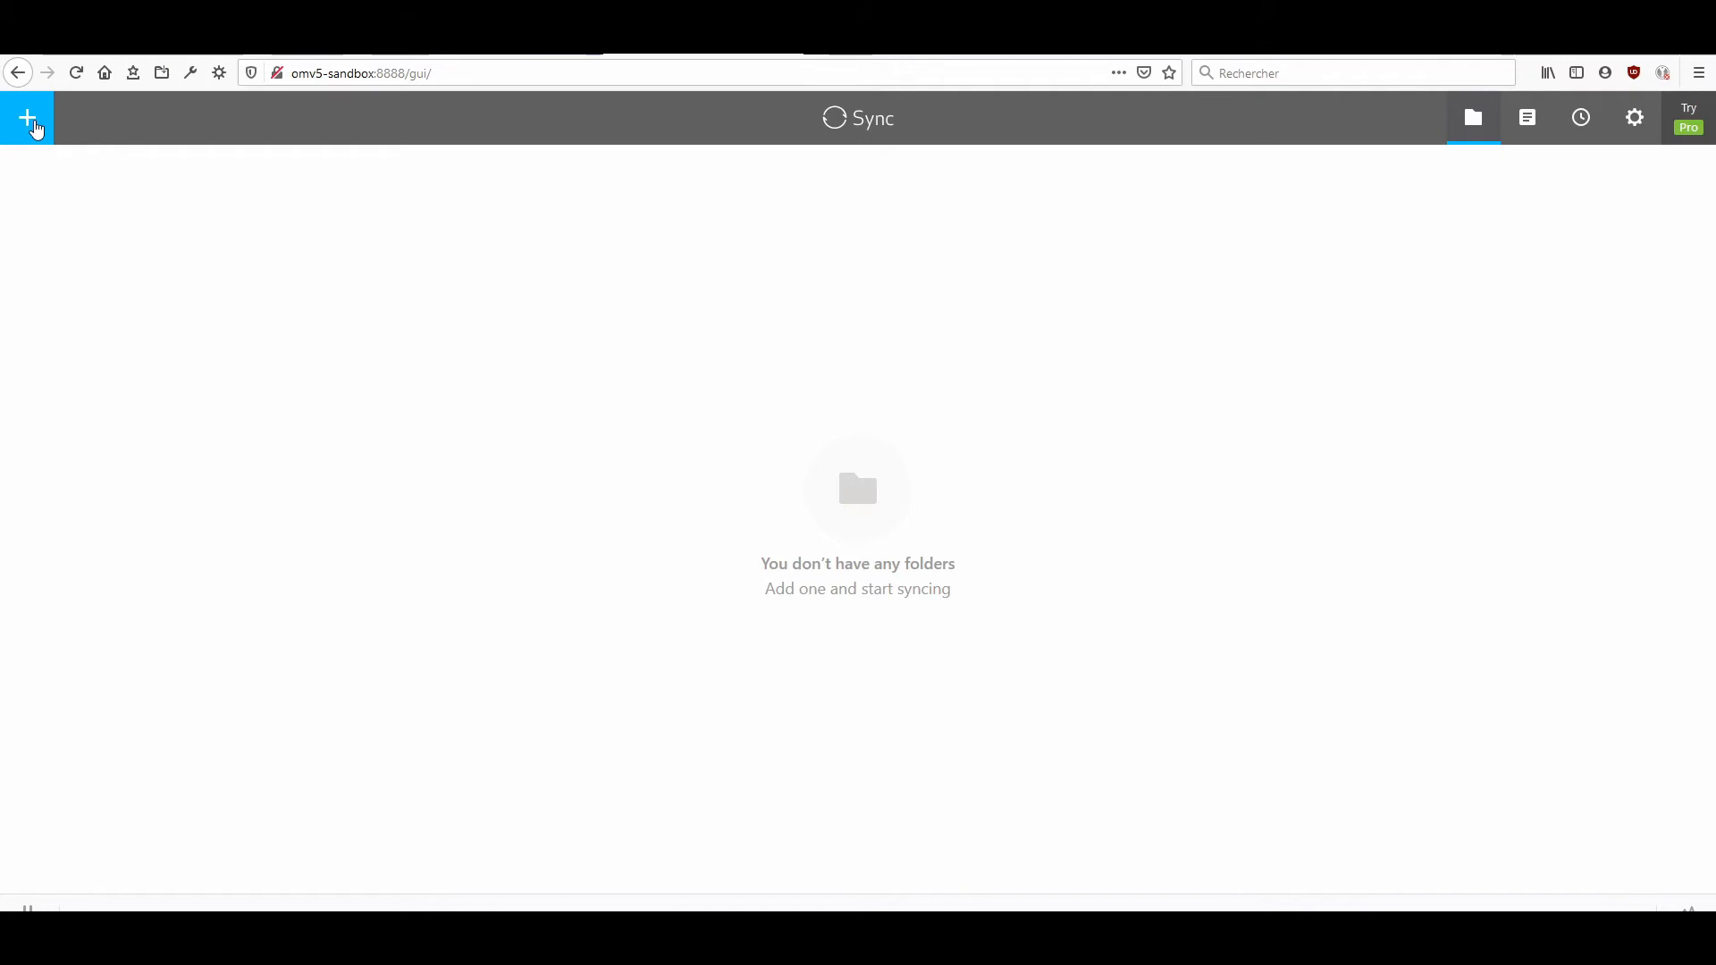
pyautogui.click(34, 128)
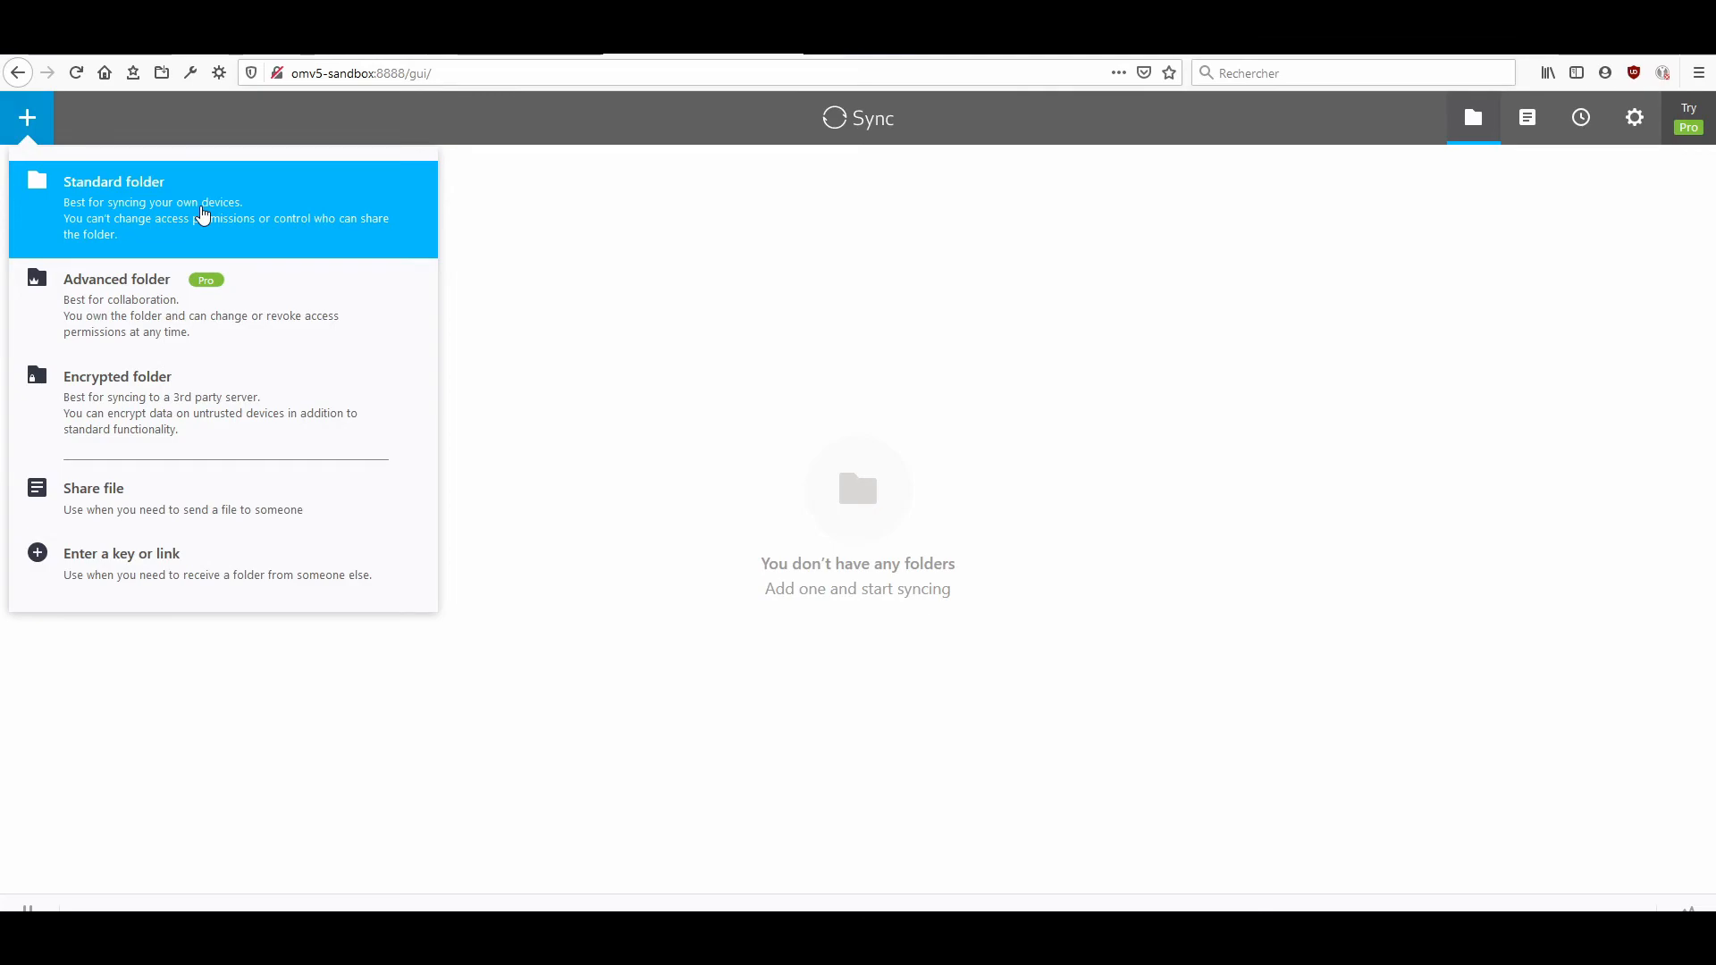
pyautogui.click(202, 215)
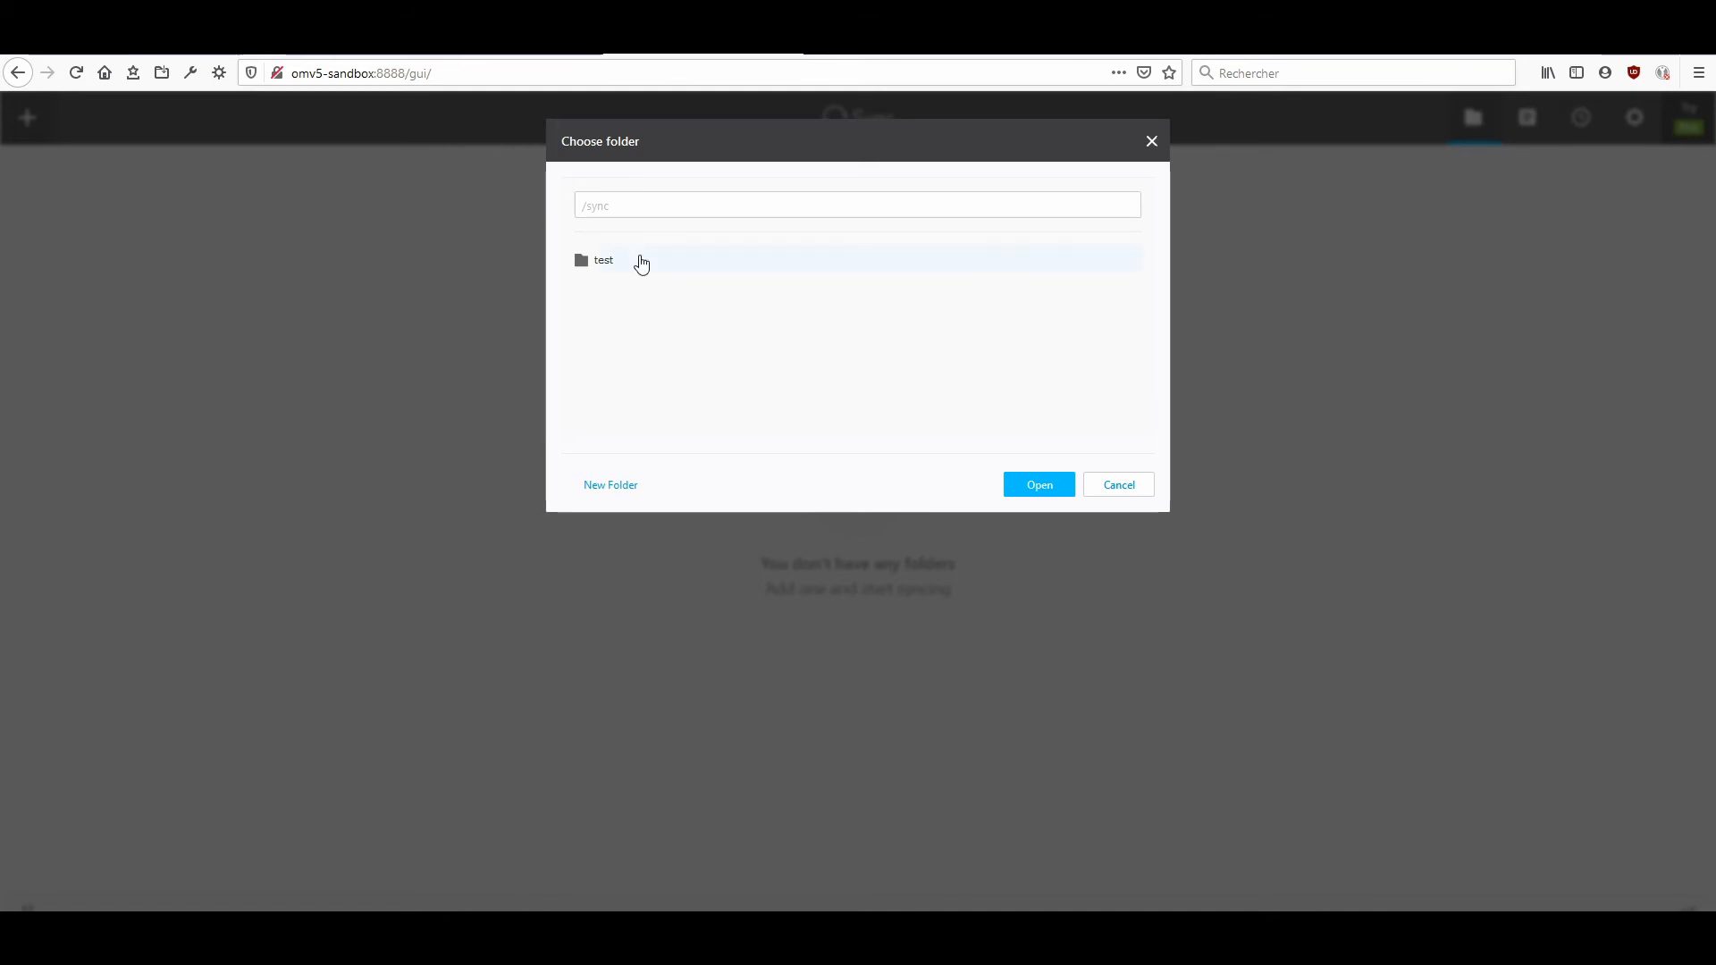
pyautogui.click(613, 264)
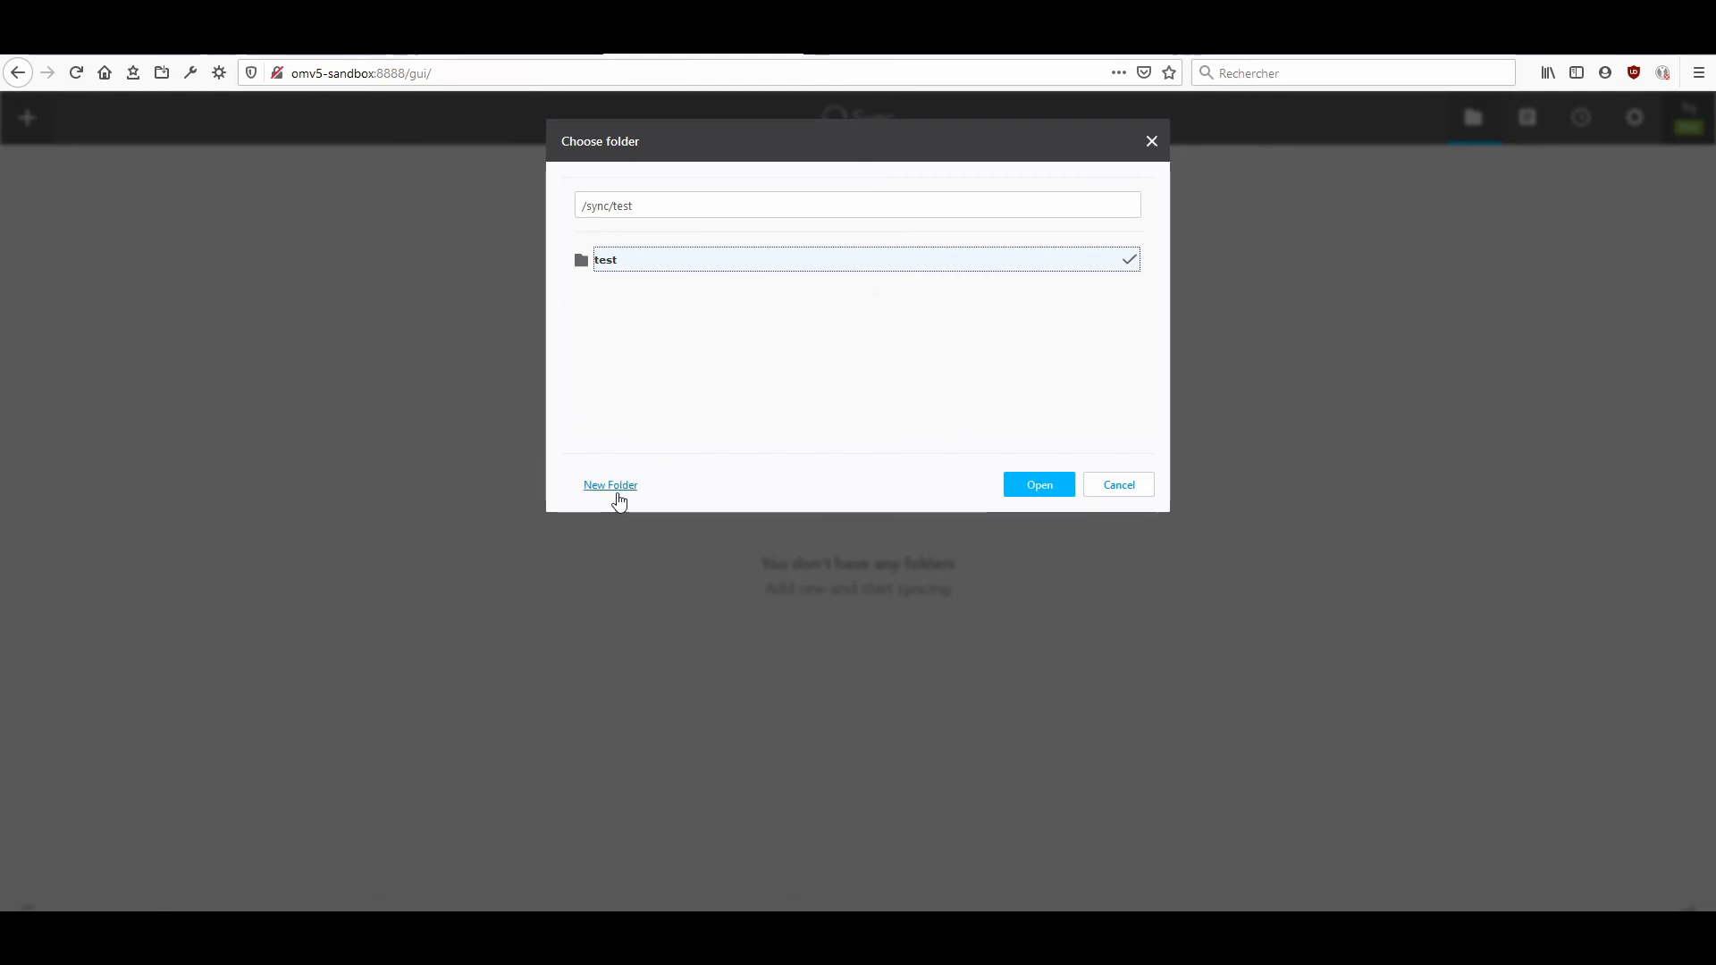
pyautogui.click(1047, 490)
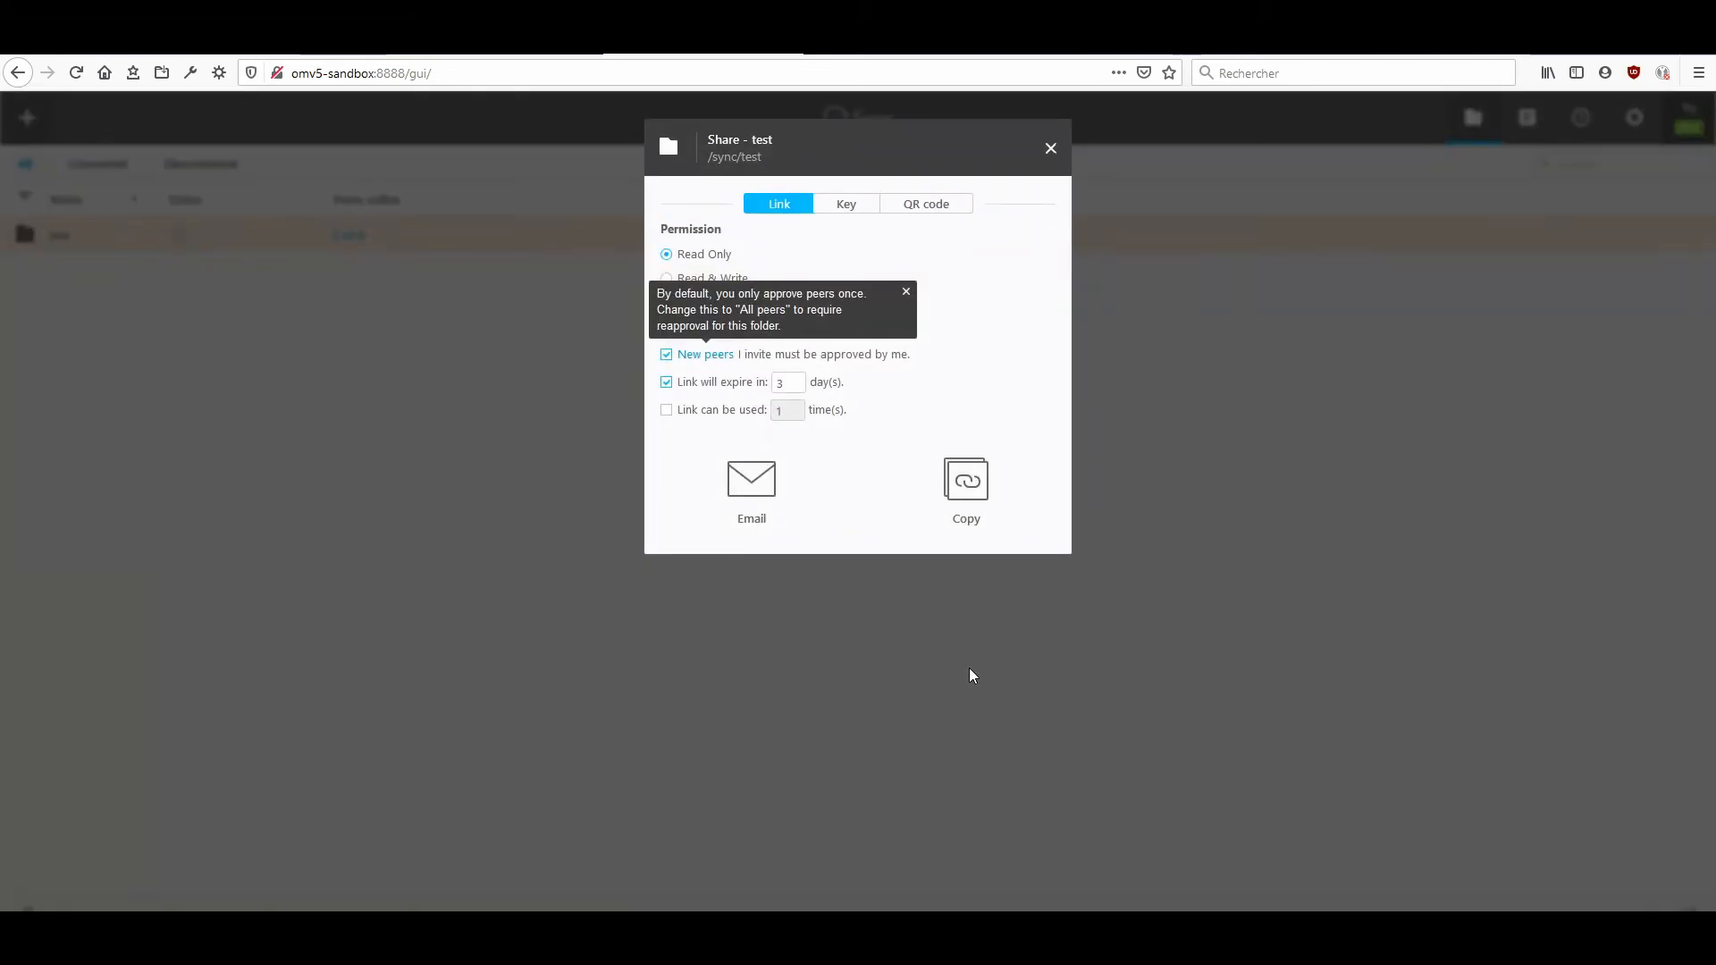
# Review the test folder's sharing options: the link with Read & Write permission, the keys, and the QR code with Read Only permission.
pyautogui.click(907, 294)
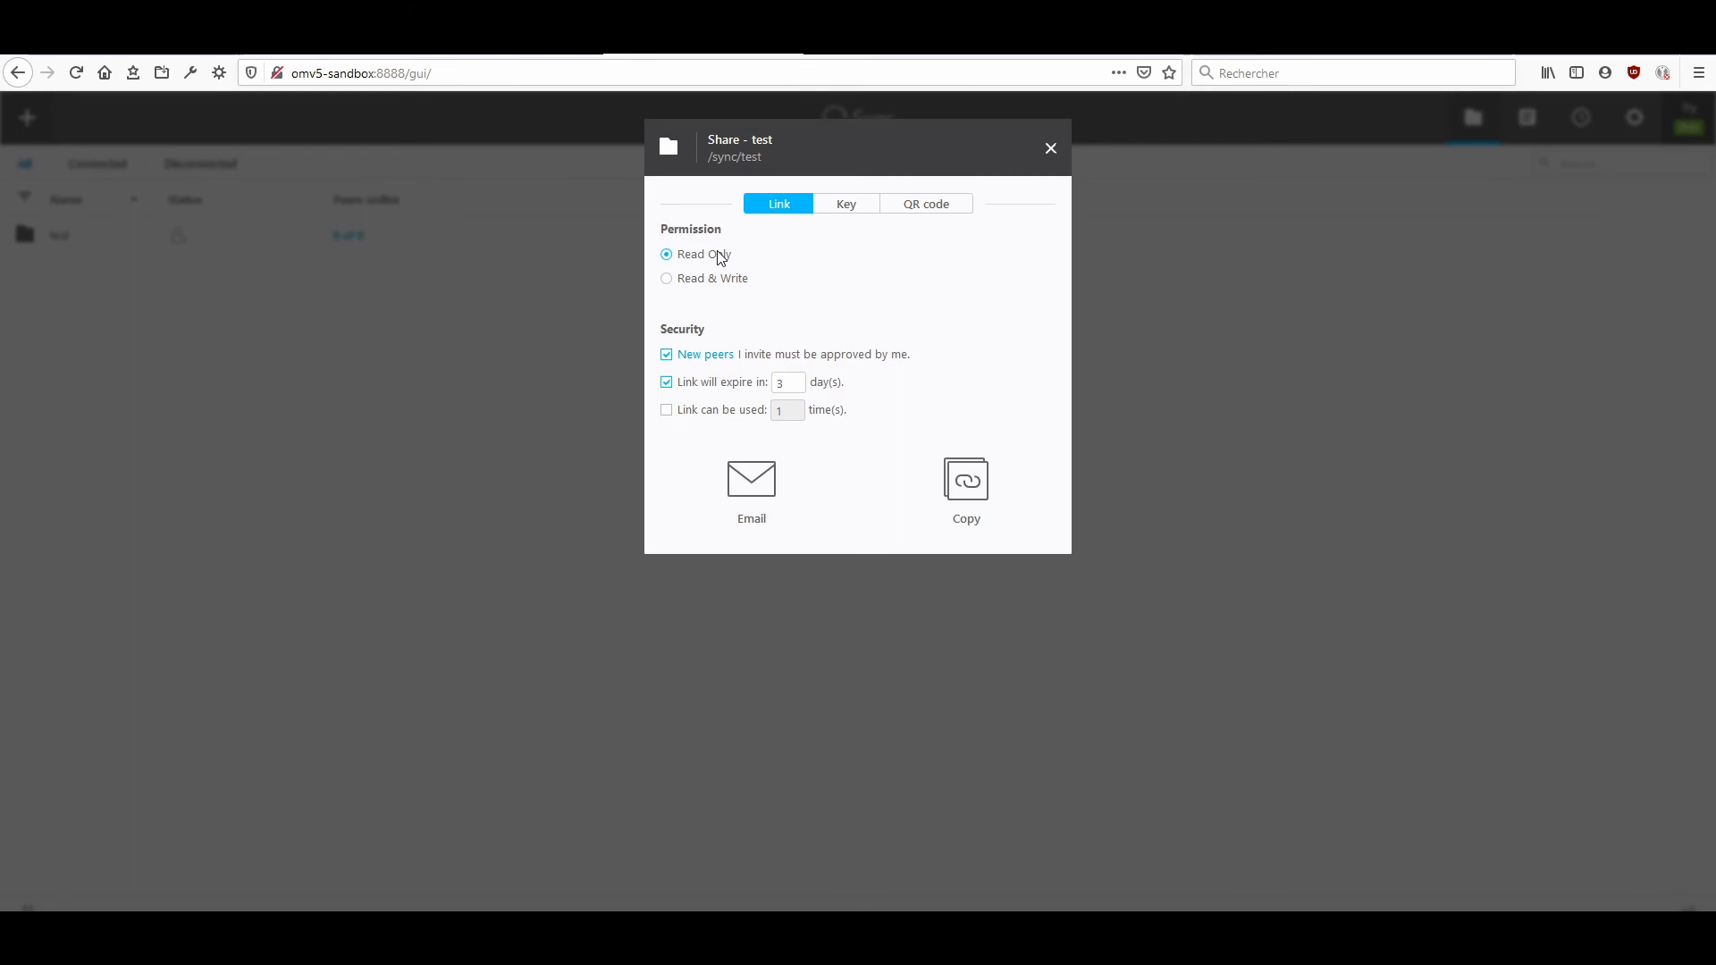
pyautogui.click(727, 286)
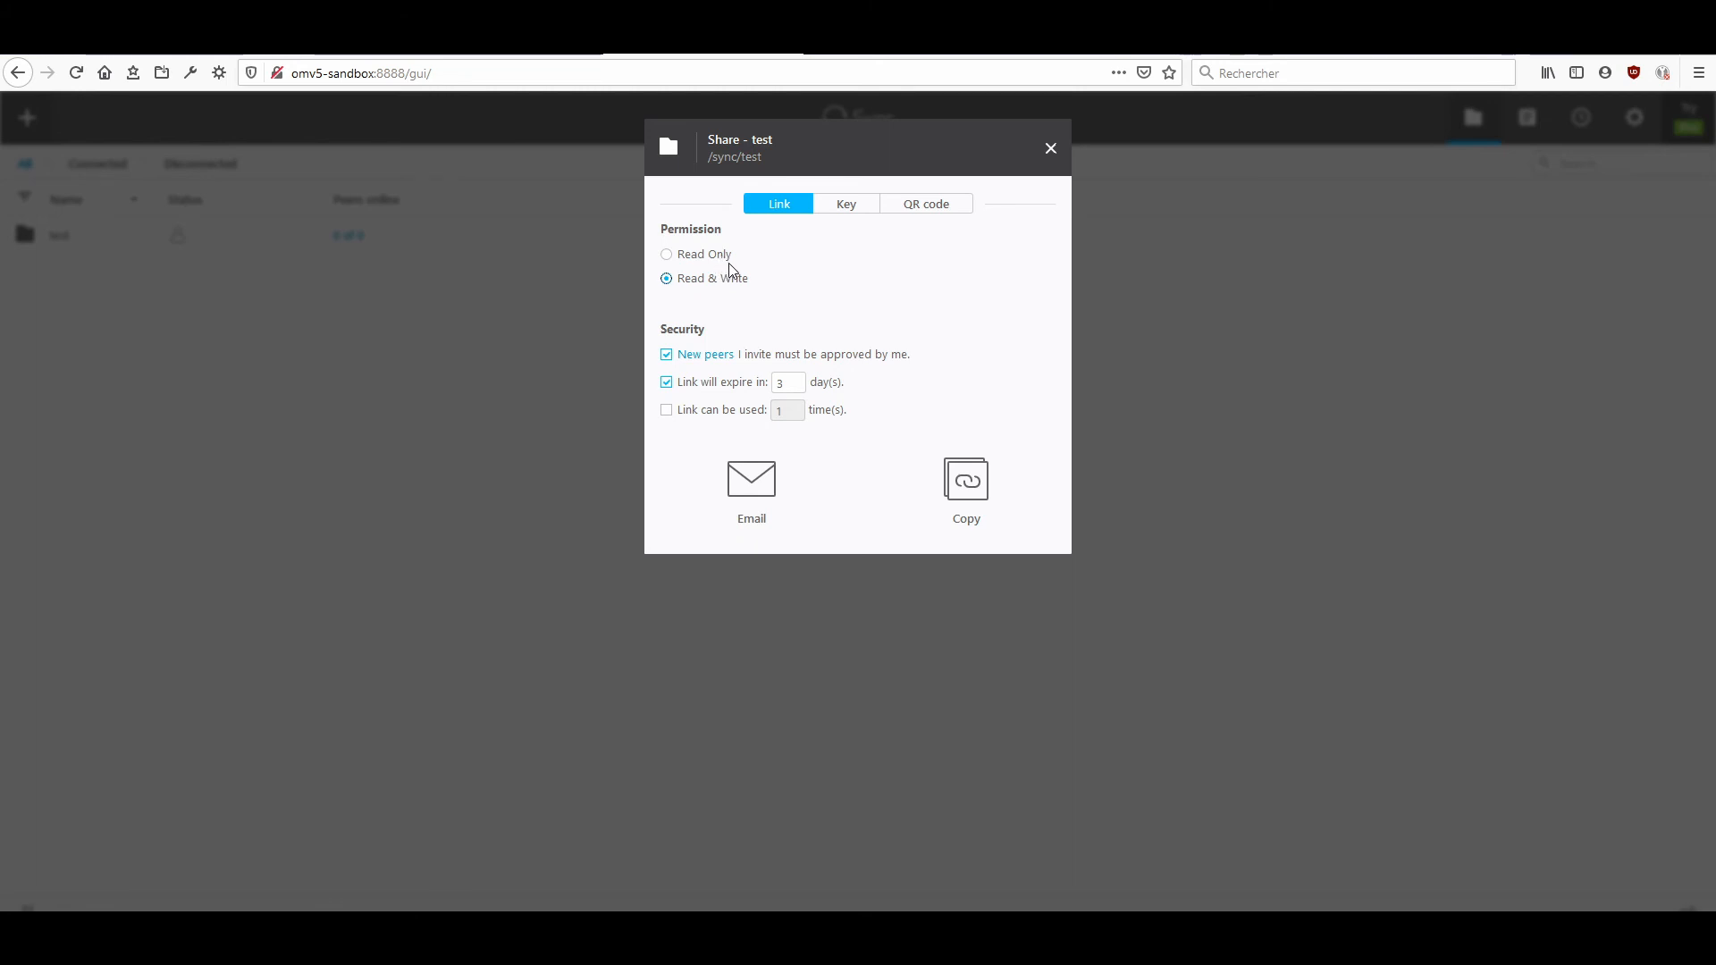
pyautogui.click(847, 206)
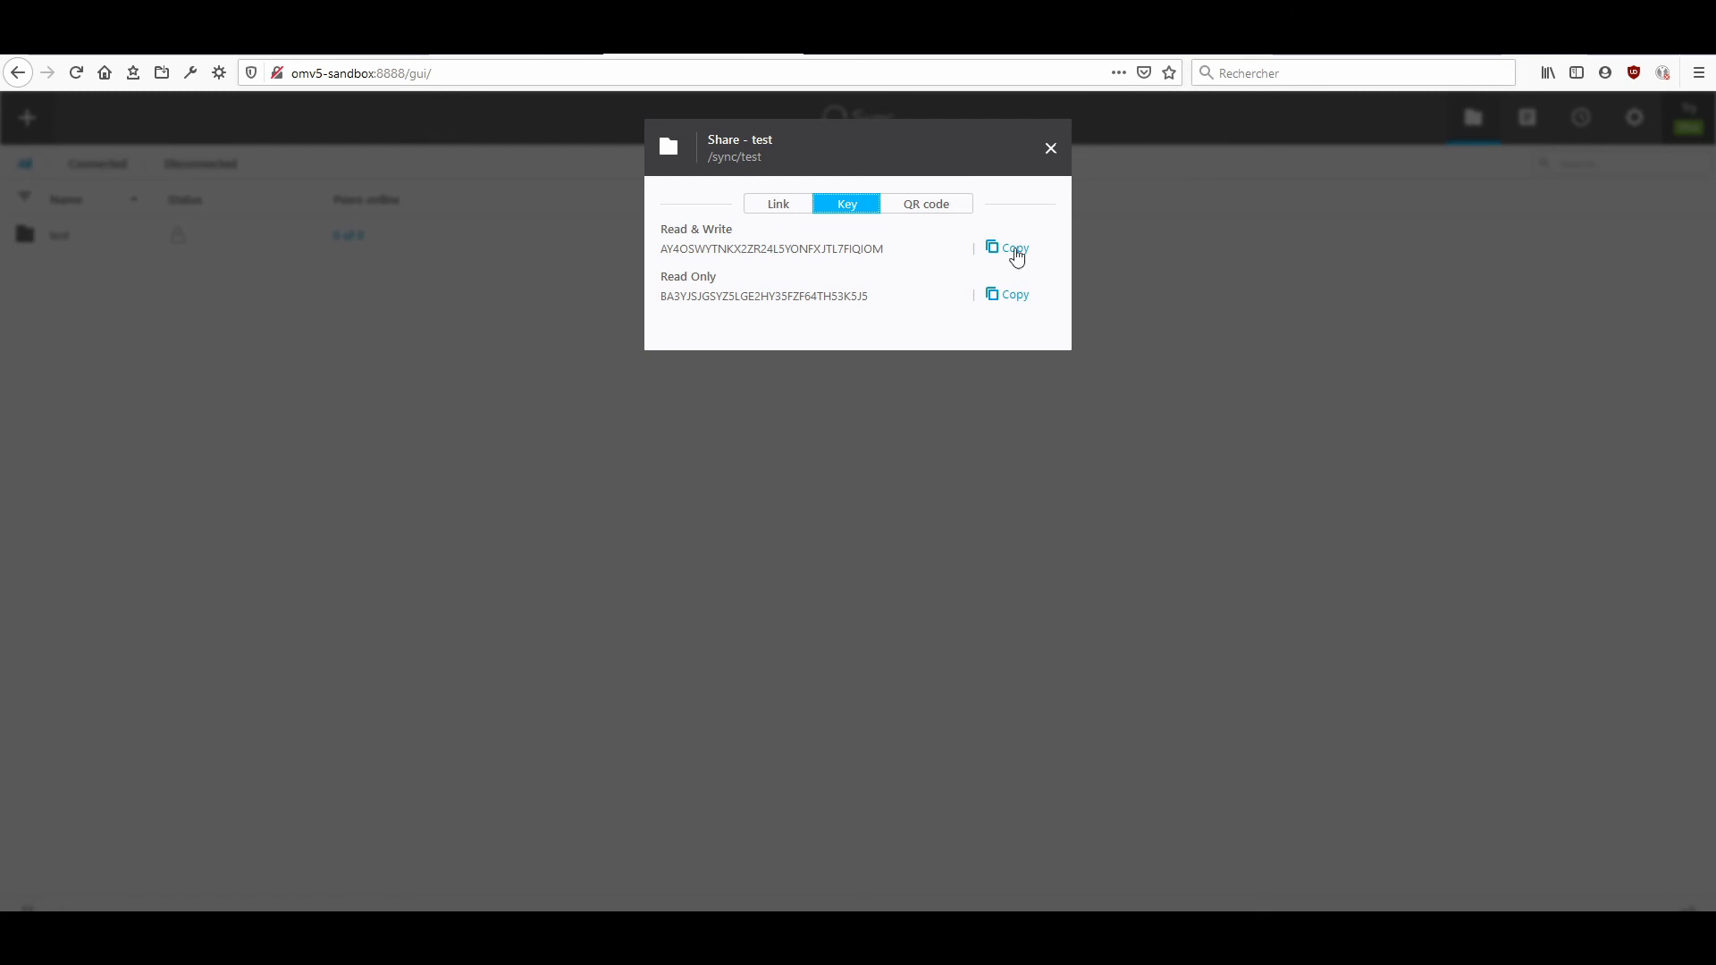
pyautogui.click(926, 209)
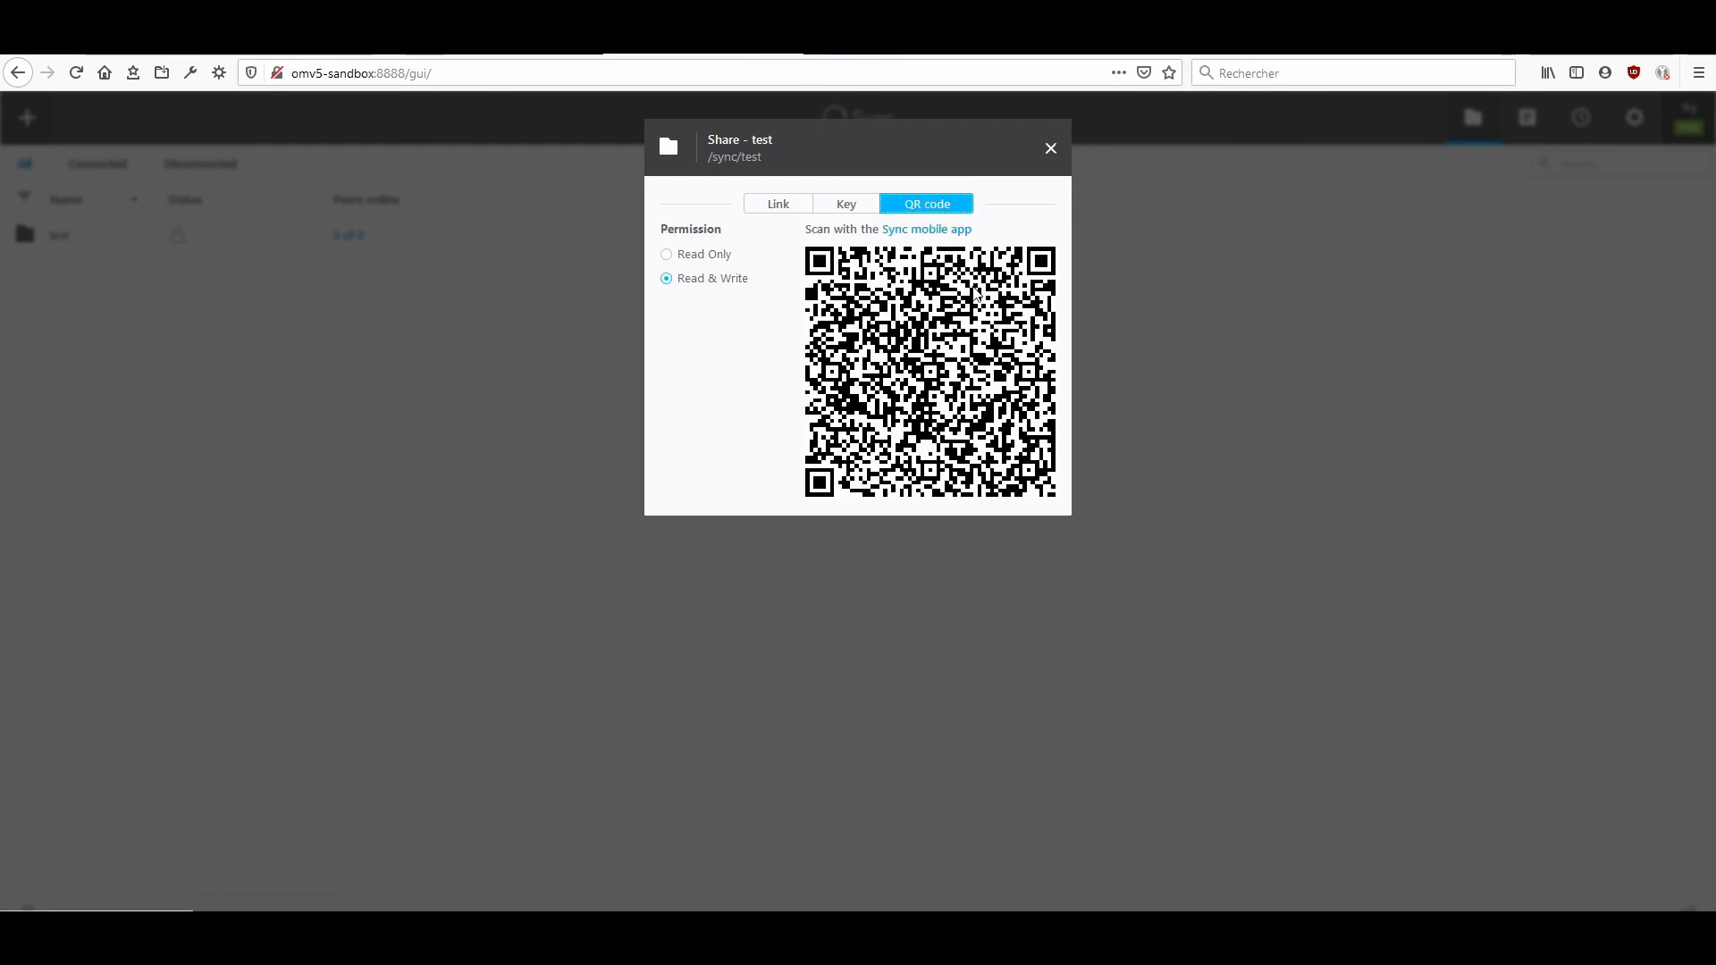
pyautogui.click(693, 258)
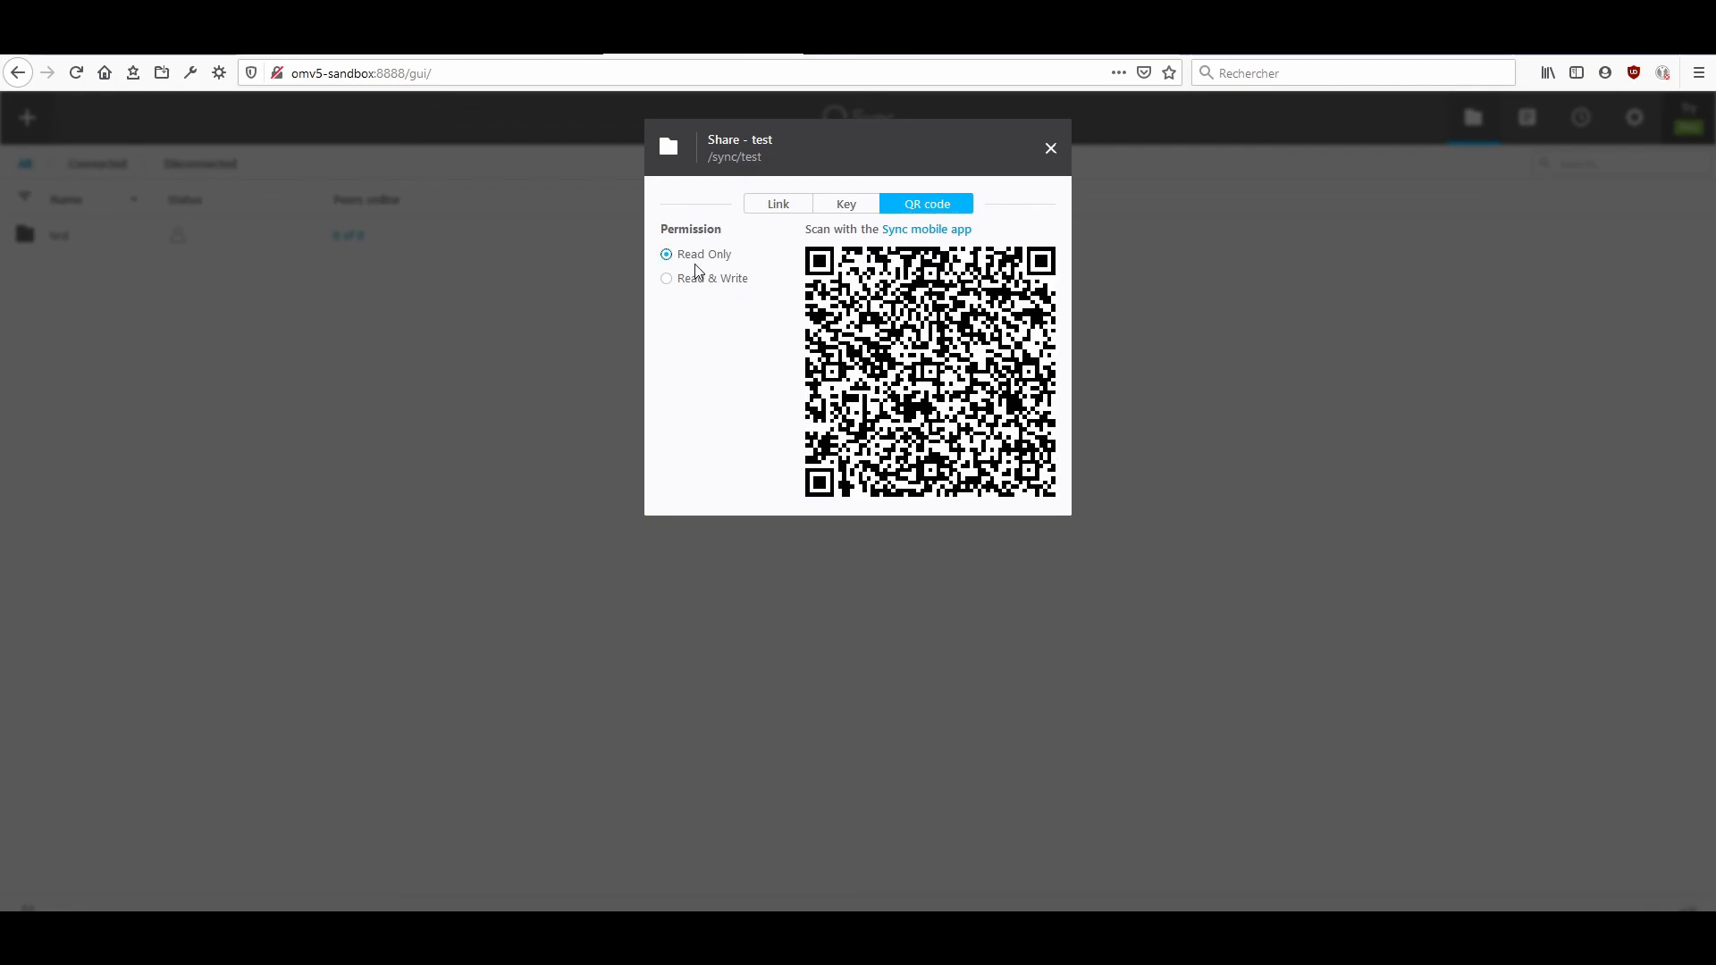
# Return to the test folder's link sharing options, set the permission to Read & Write, and close the sharing dialog.
pyautogui.click(848, 207)
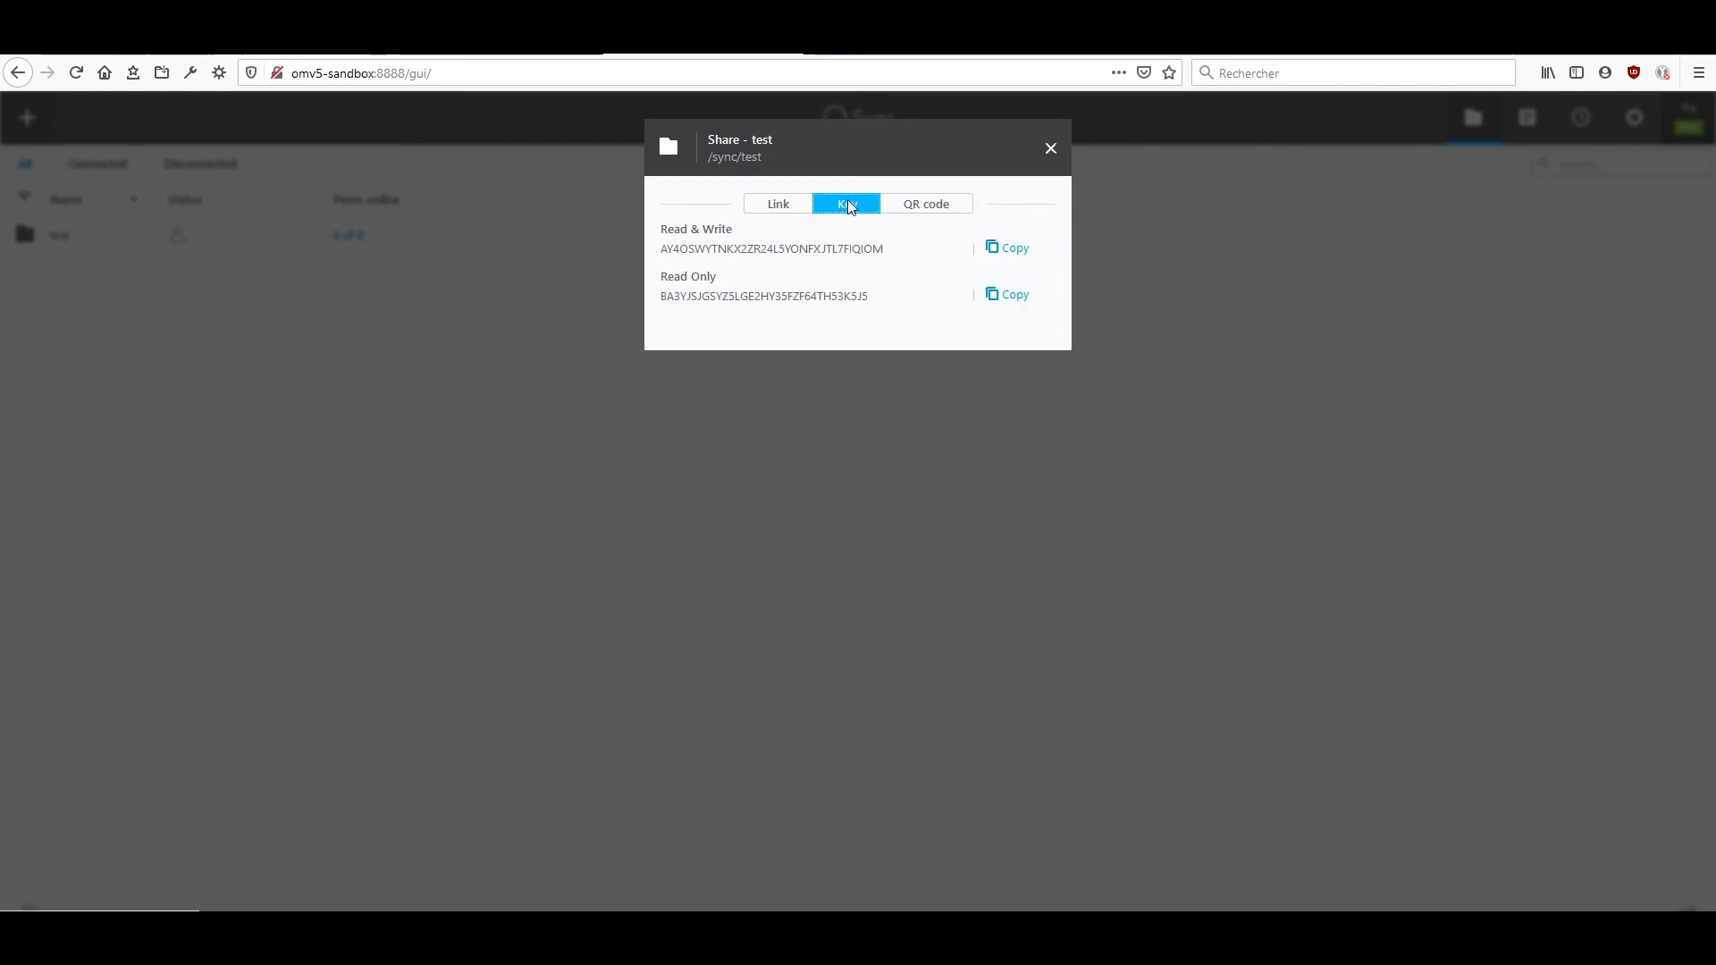
pyautogui.click(799, 207)
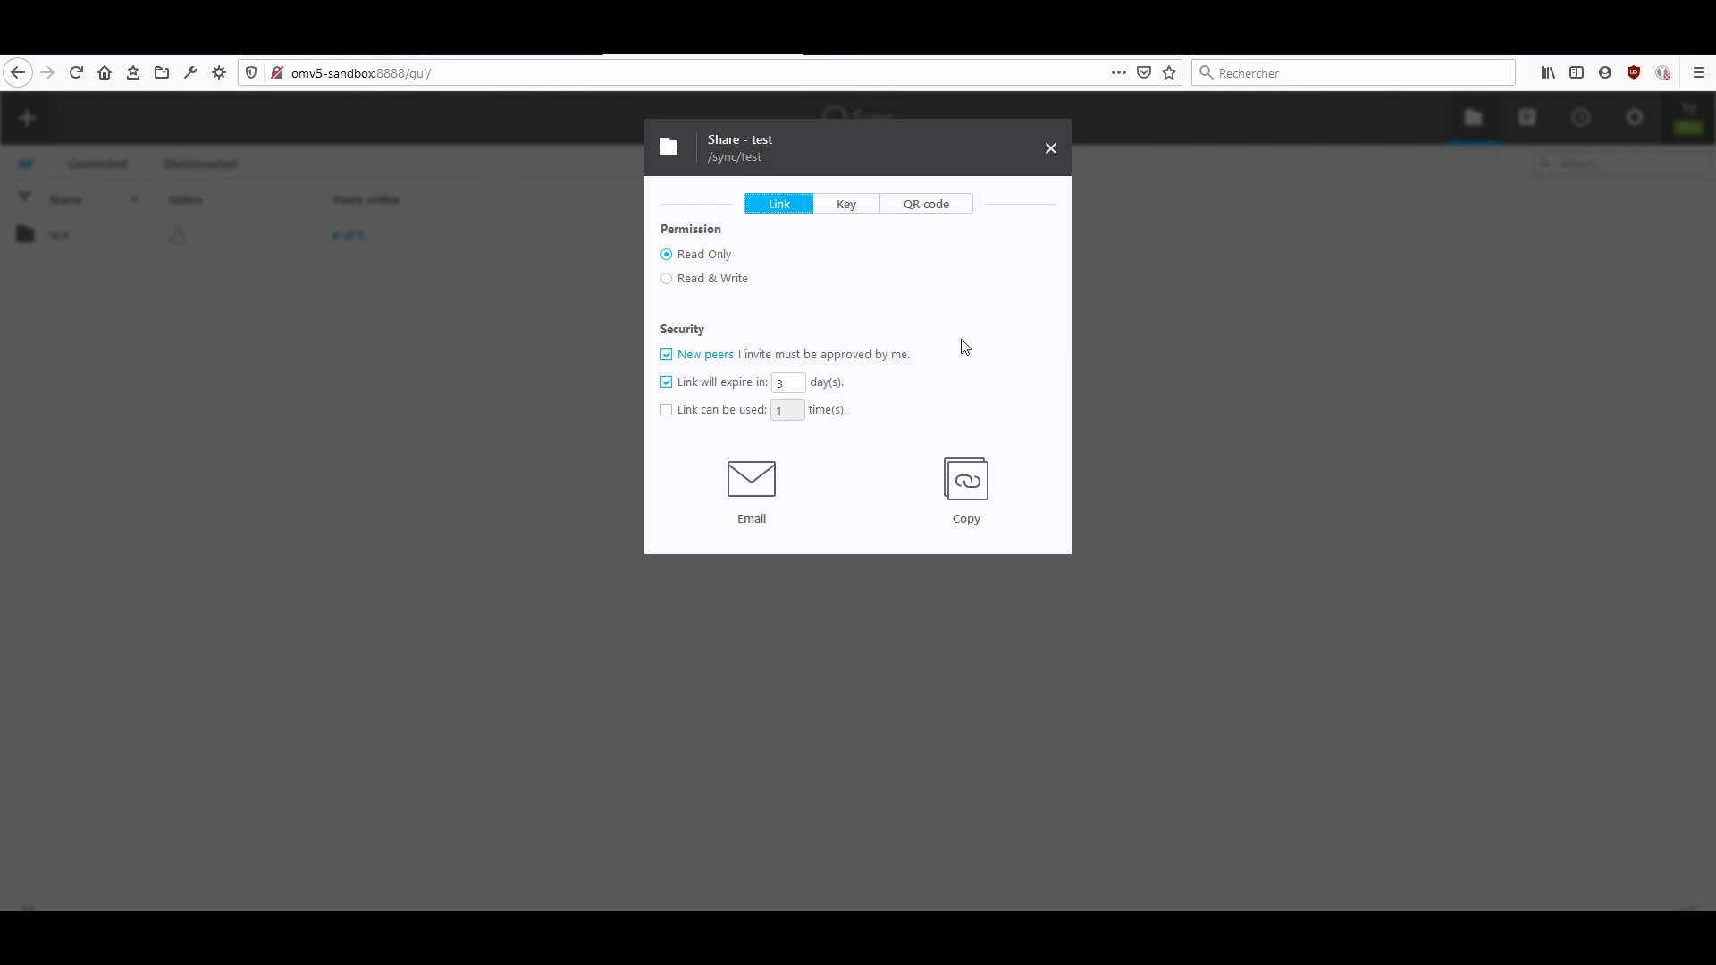
pyautogui.click(741, 280)
pyautogui.click(1051, 150)
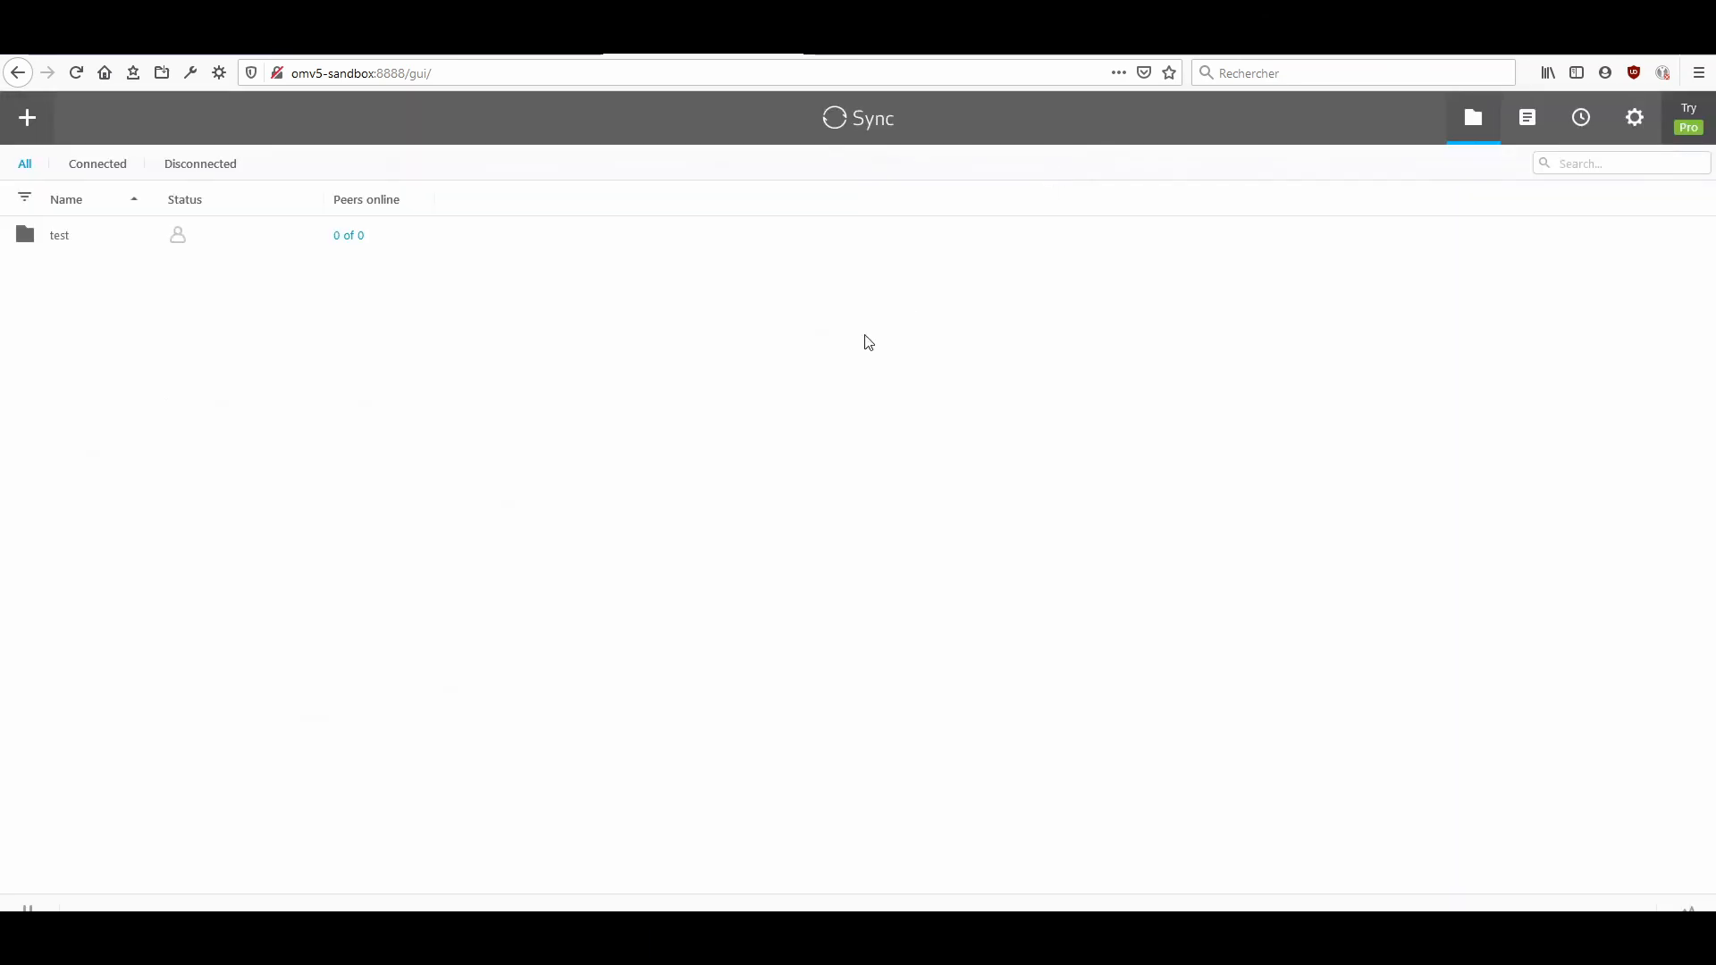